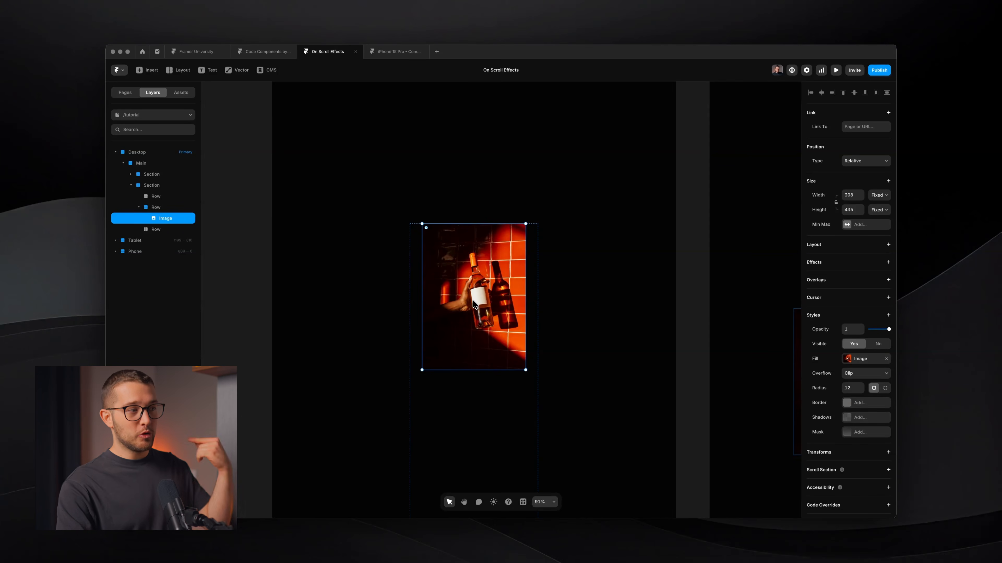
Step: Wrap the bottle image in a new frame and rename that frame "Mask Image Tutorial"
right_click(473, 303)
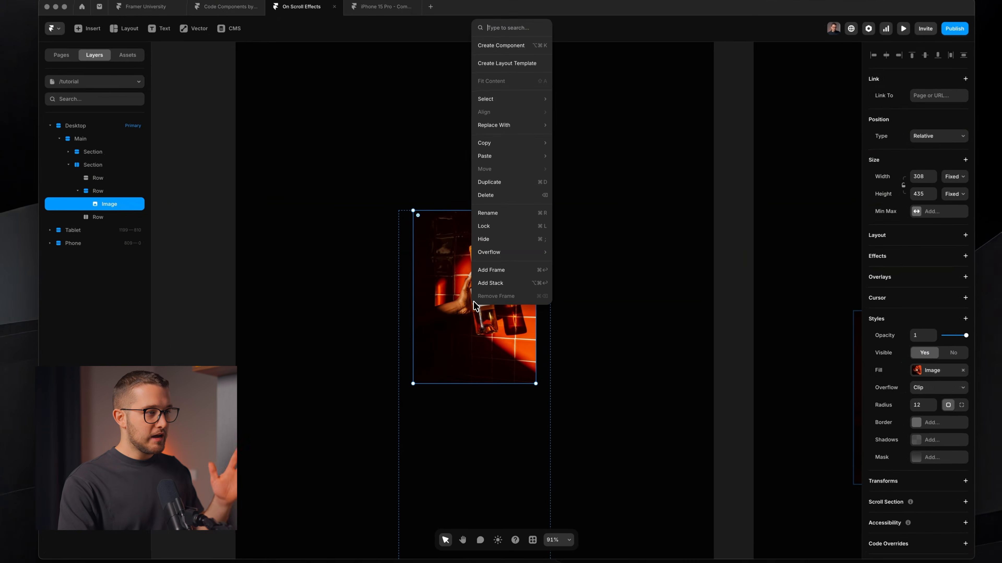
left_click(500, 272)
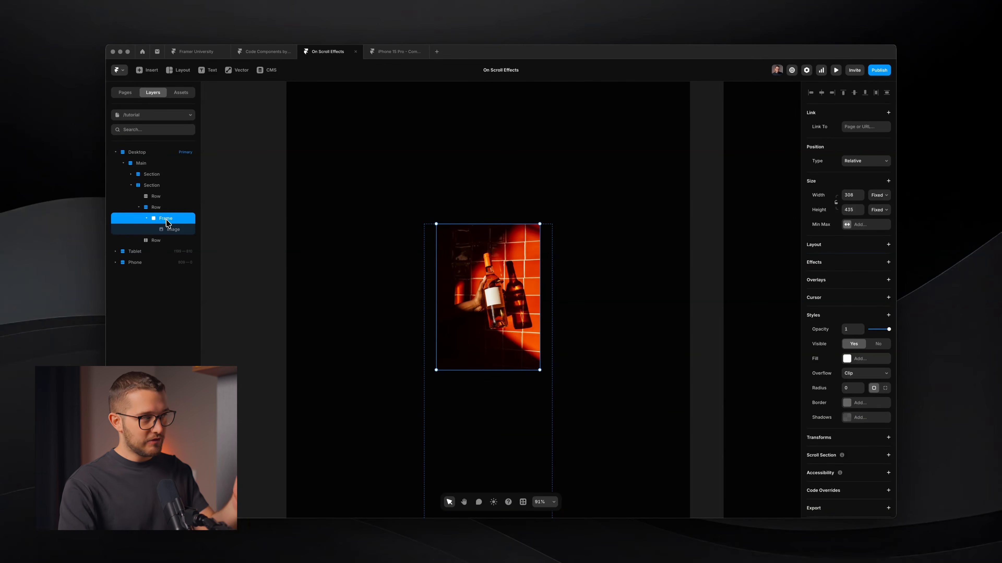
double_click(172, 218)
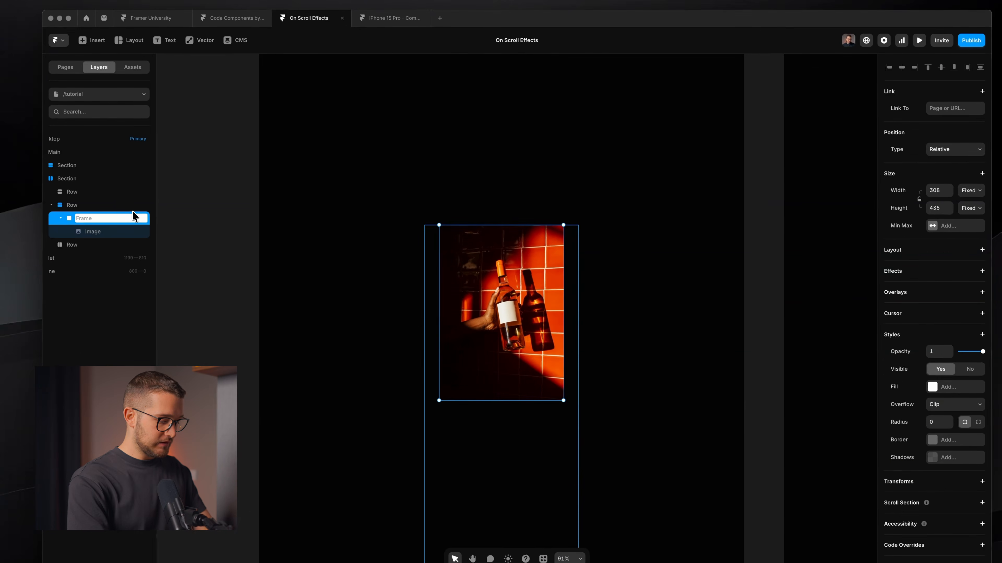
type("Mask")
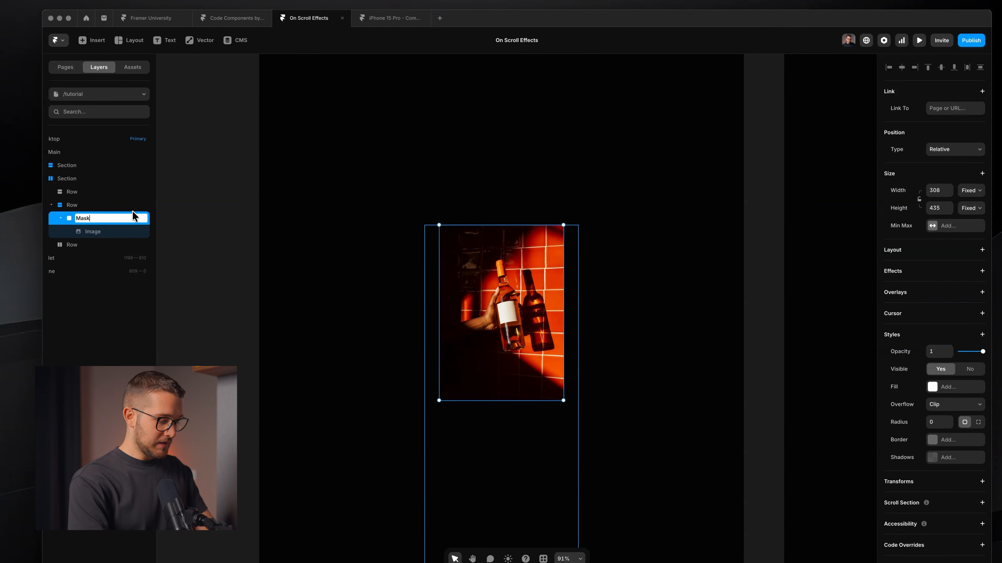
type(" Image Tutorial")
key("Return")
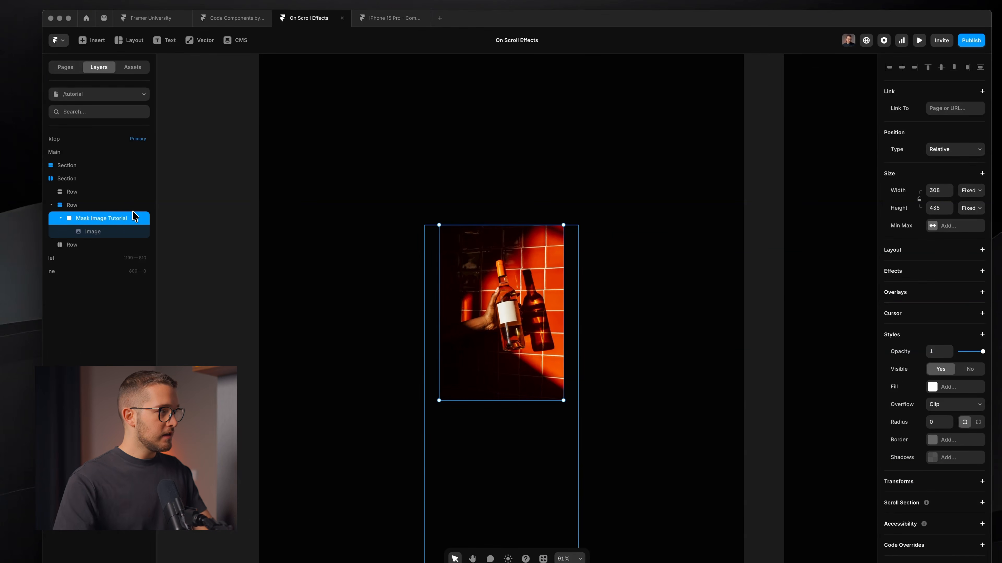
Step: Create a component from the frame, keeping the name "Mask Image Tutorial"
left_click_drag(157, 218, 175, 218)
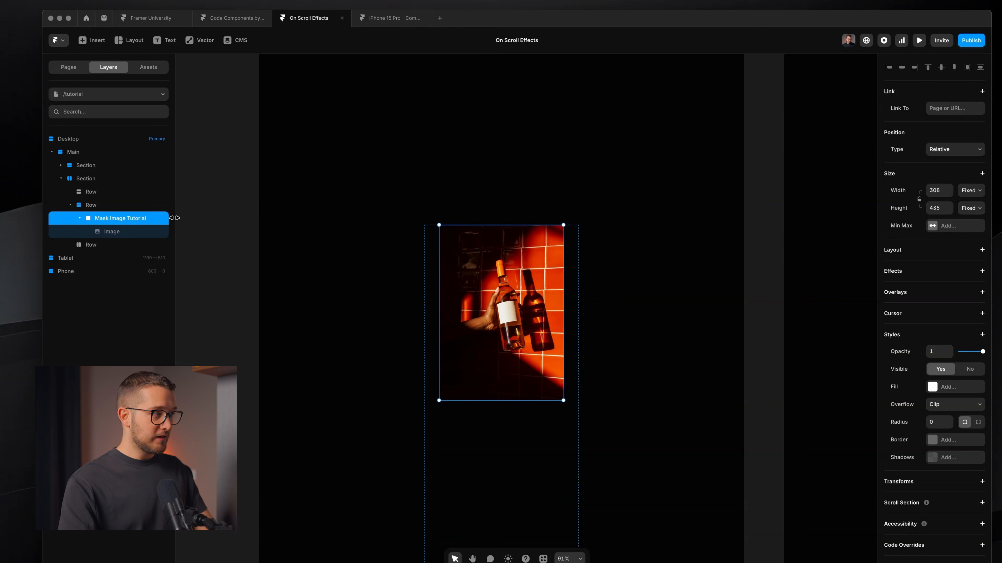
right_click(124, 221)
left_click(150, 250)
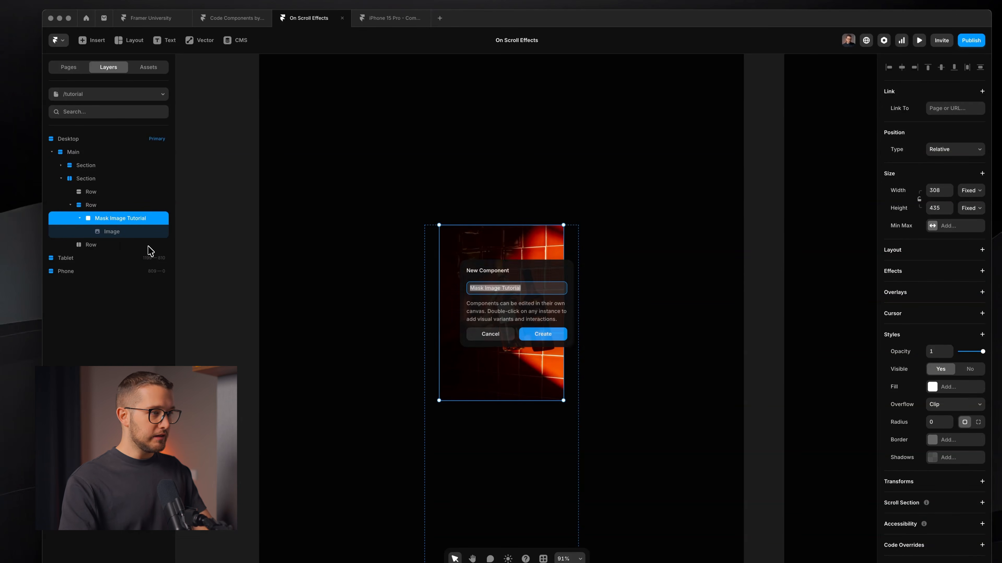
left_click(540, 333)
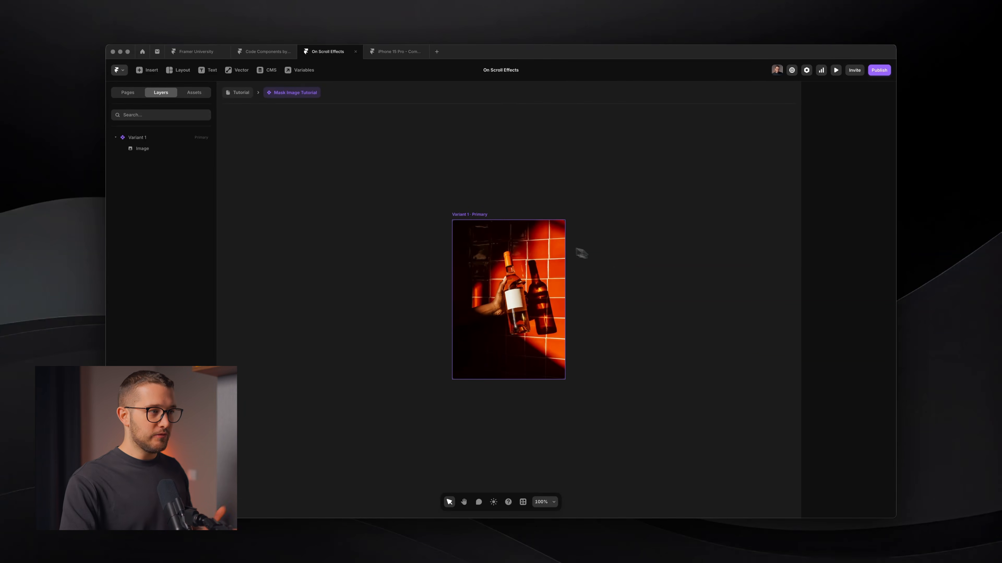
left_click(688, 286)
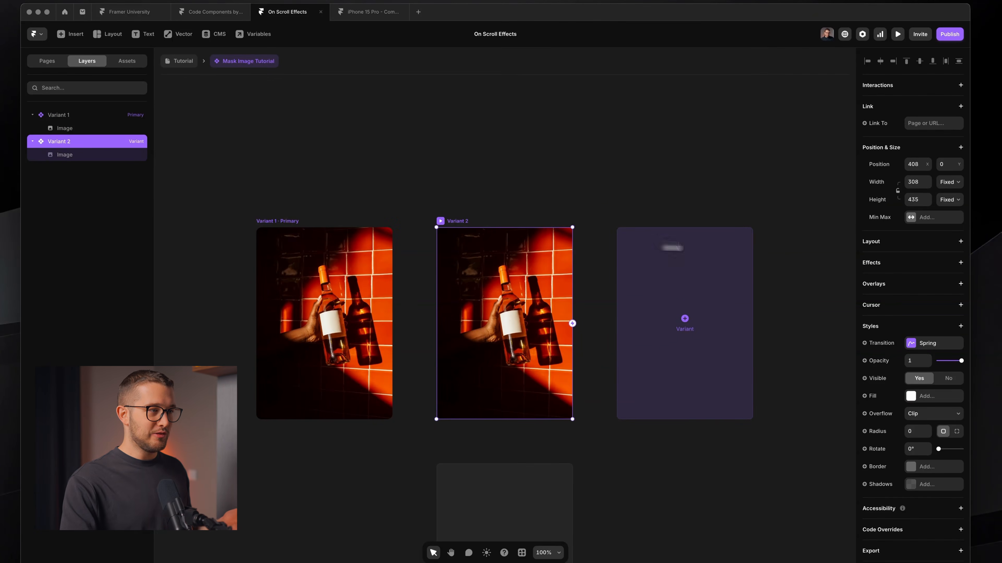
left_click(501, 208)
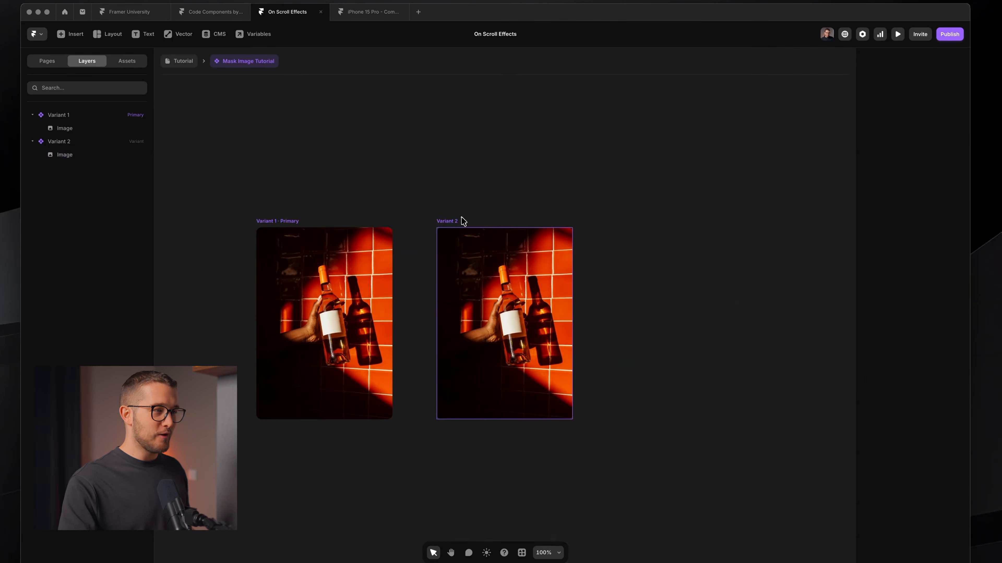
left_click(460, 218)
key("Delete")
scroll(460, 217, "left", 4)
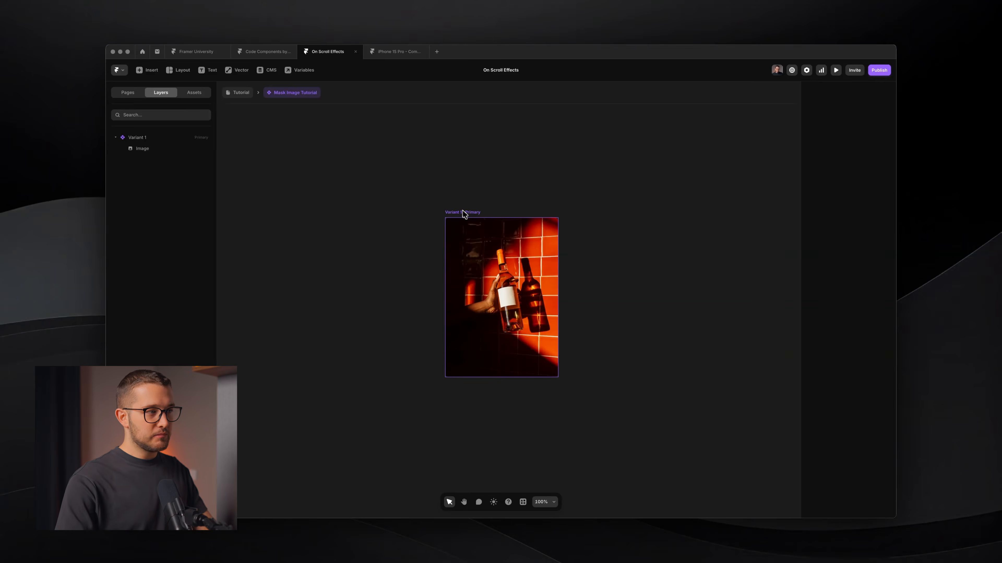
Step: Rename the component's primary variant to "Out"
left_click(463, 211)
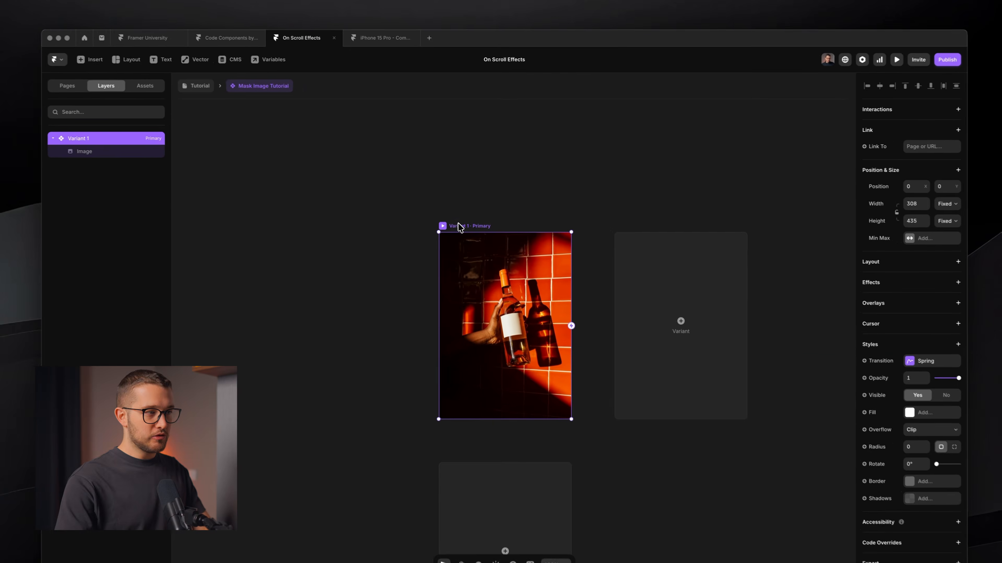
key("super+r")
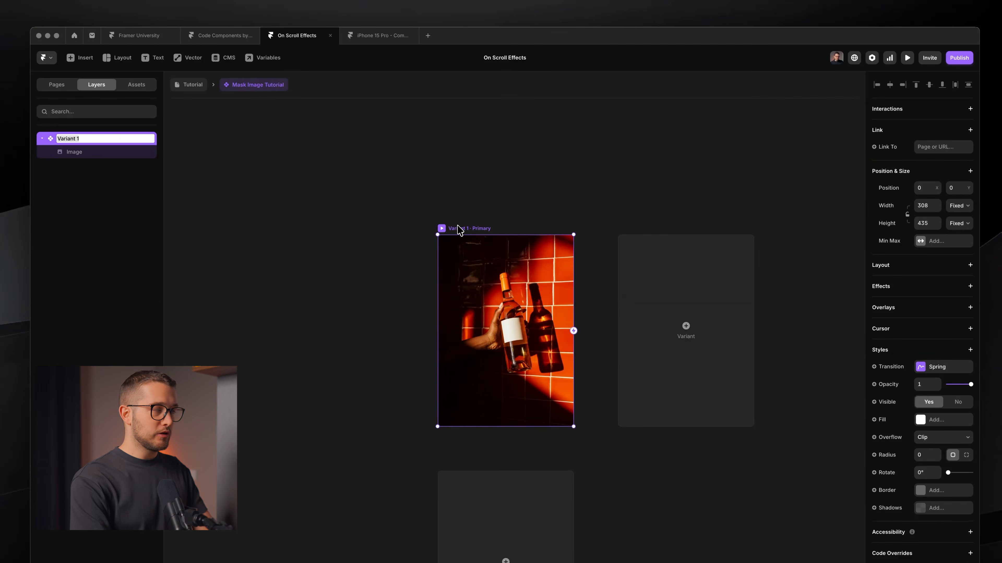
type("Out")
key("Return")
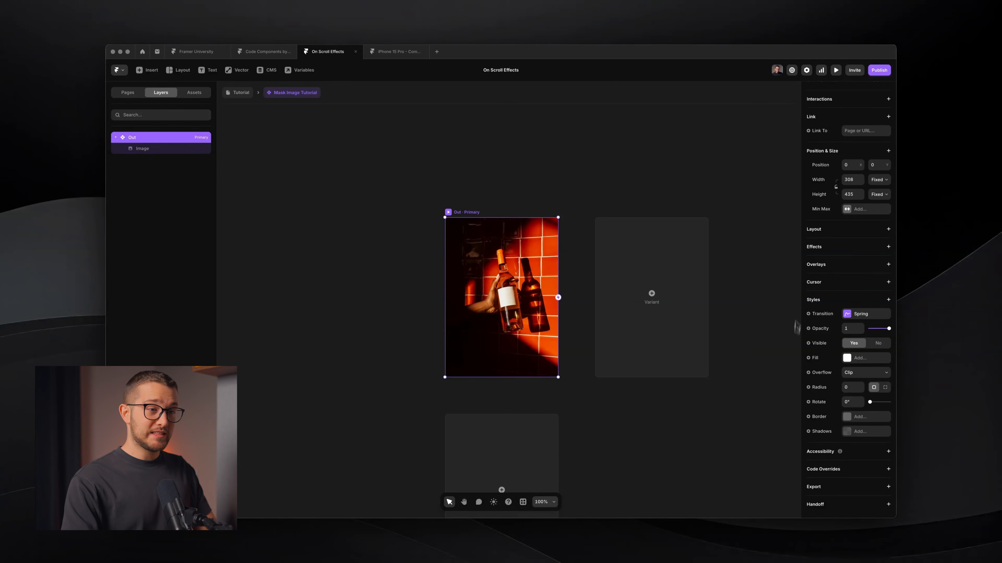
Step: Add a Scale transform to the image inside the Out variant and set it to 0.95
left_click(480, 277)
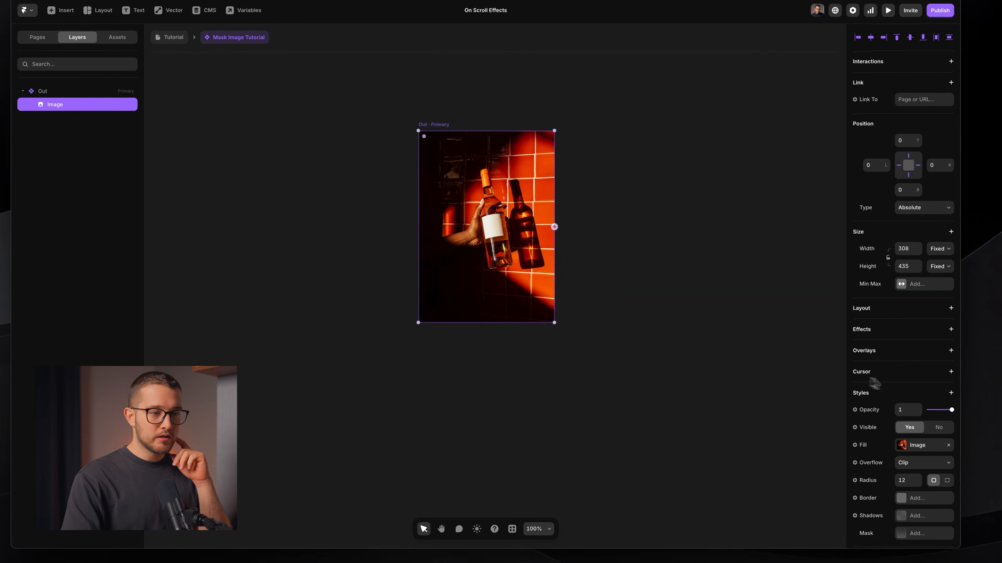
scroll(879, 390, "down", 3)
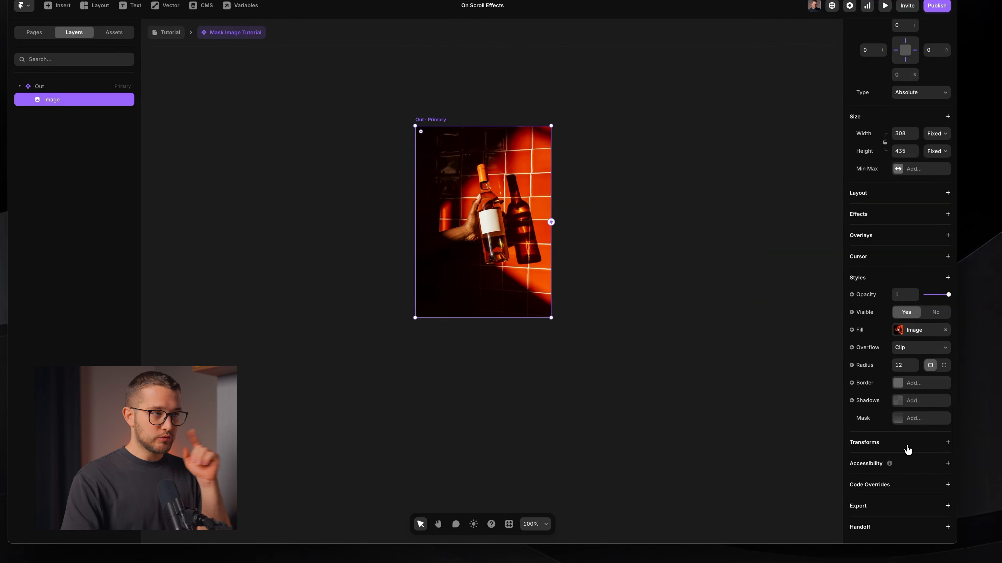
left_click(907, 448)
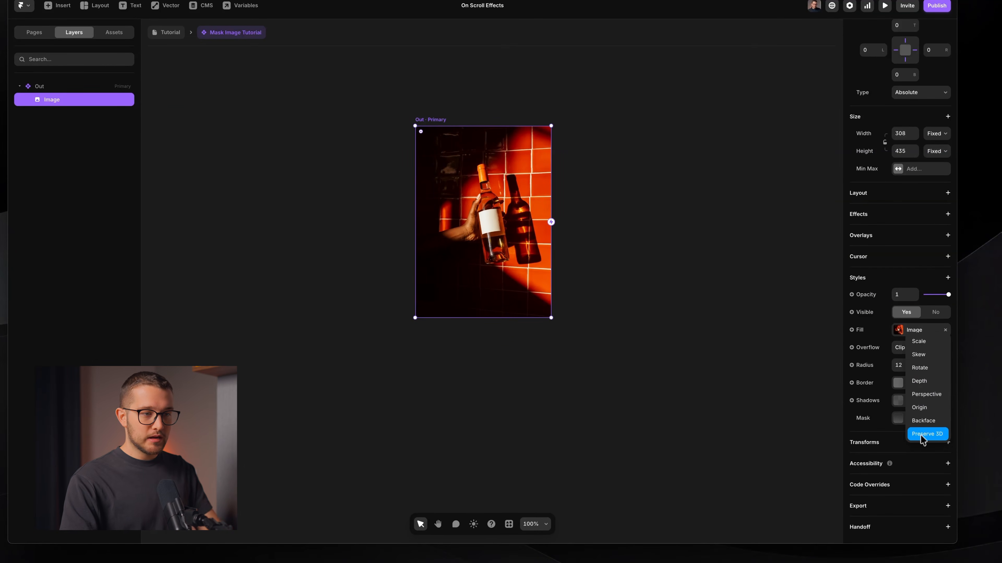
left_click(931, 341)
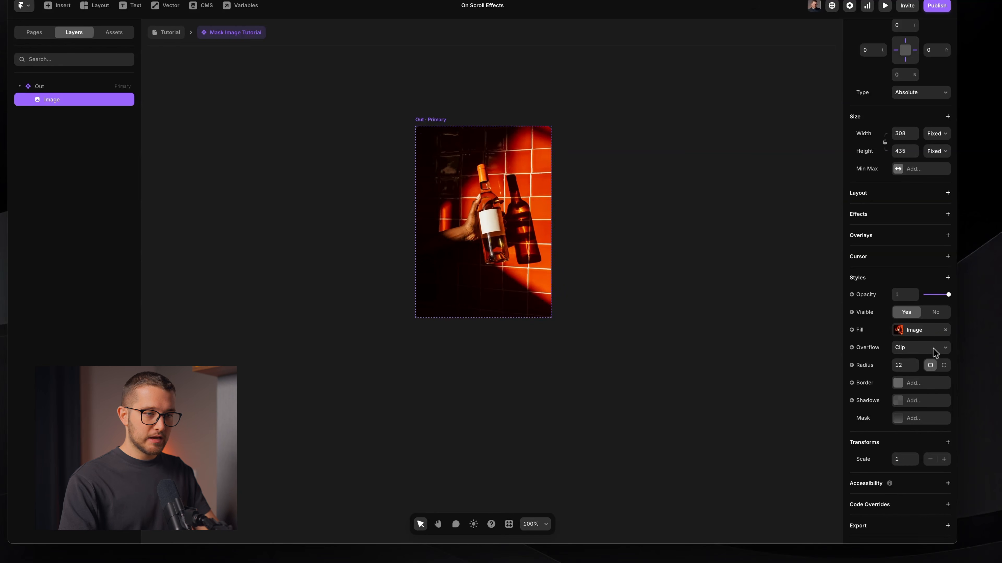
left_click(903, 459)
type("0.9")
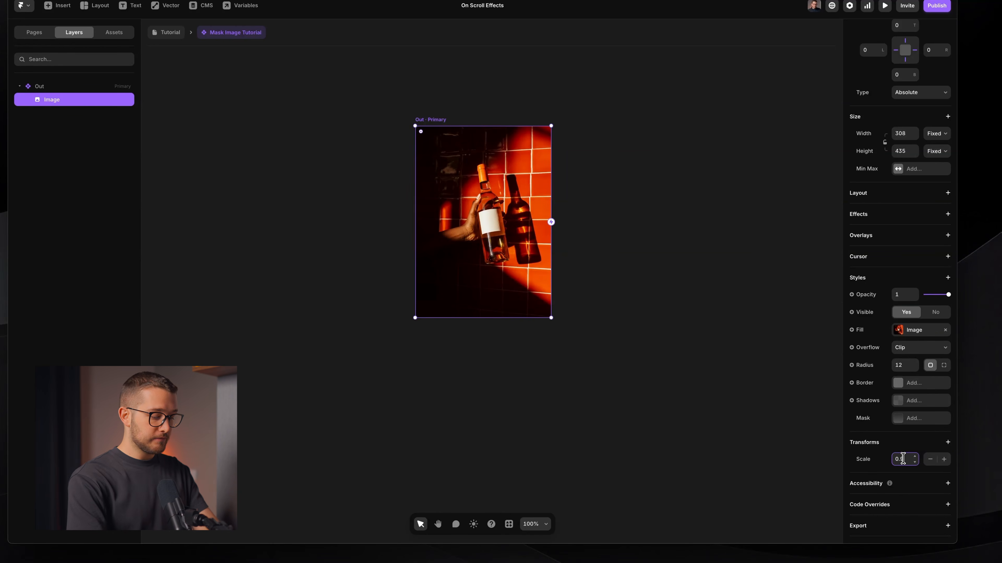
type("5")
key("Return")
Step: Remove the image's empty Mask style property and add it back as a linear mask
scroll(541, 198, "up", 4)
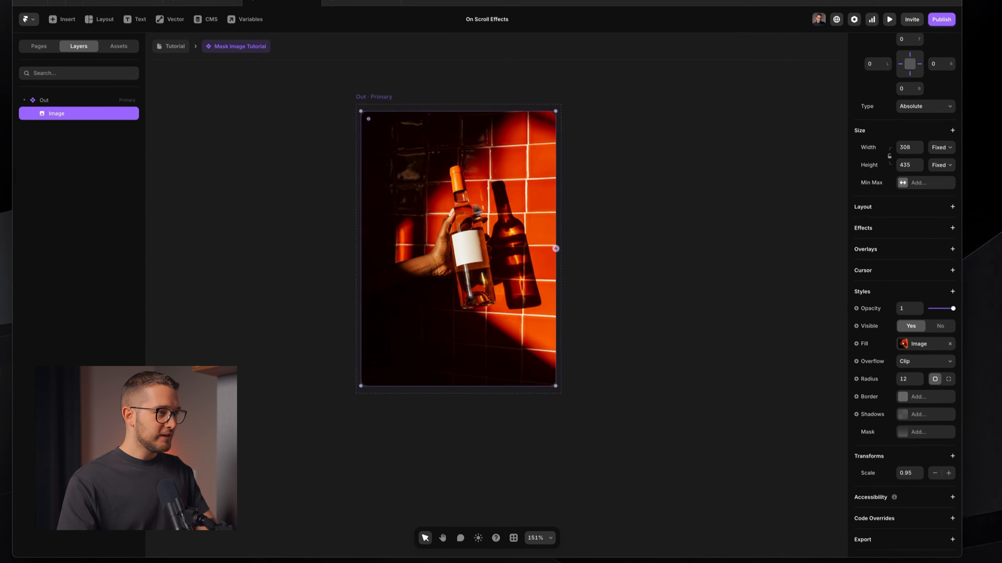
scroll(439, 219, "up", 1)
scroll(431, 216, "left", 1)
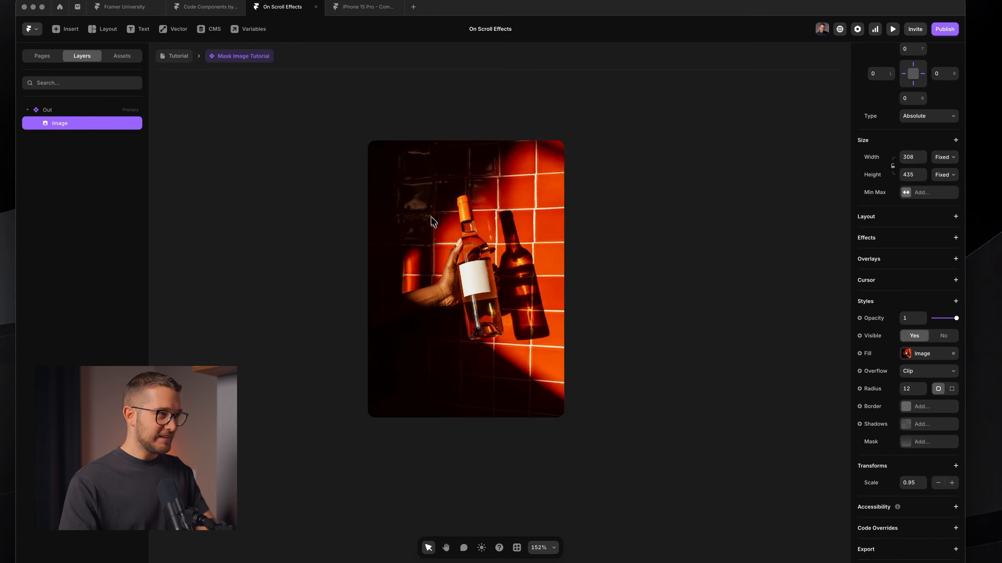
scroll(433, 226, "left", 1)
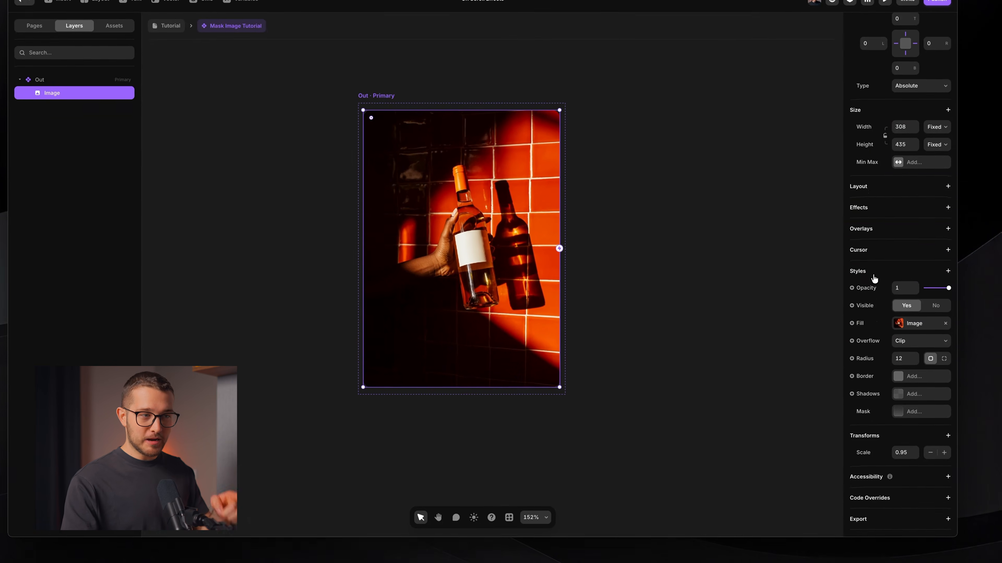
left_click(874, 277)
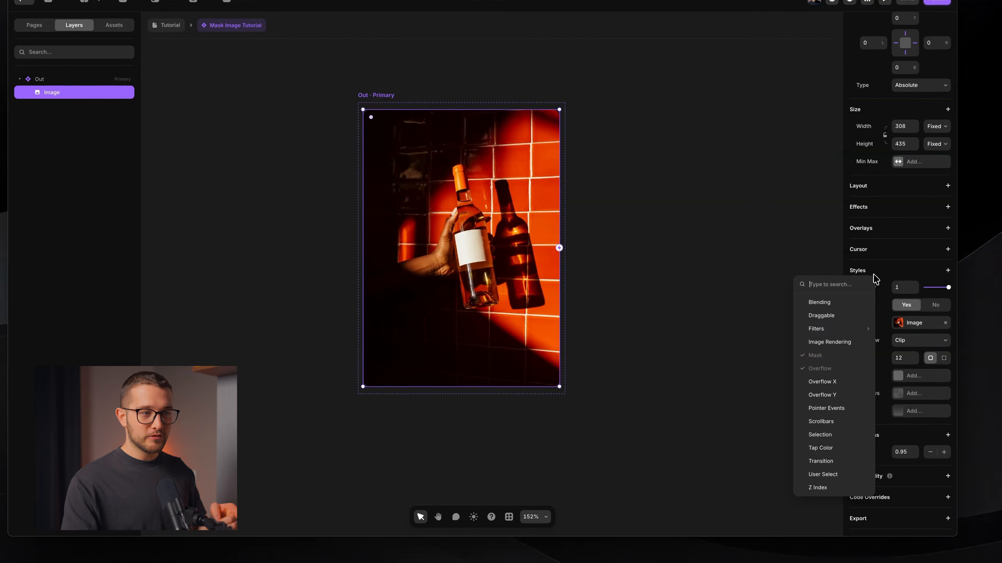
left_click(899, 278)
left_click(900, 278)
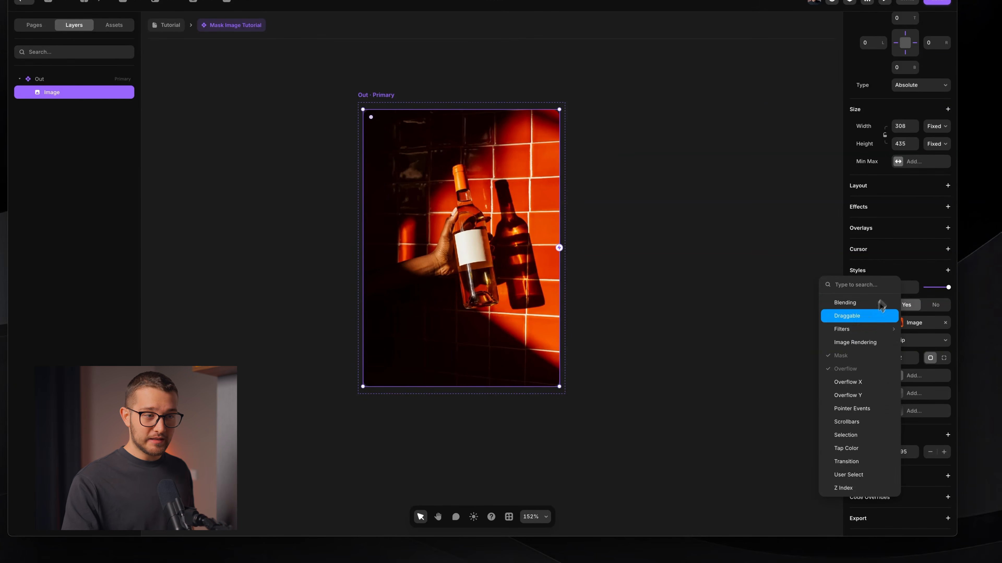
left_click(860, 414)
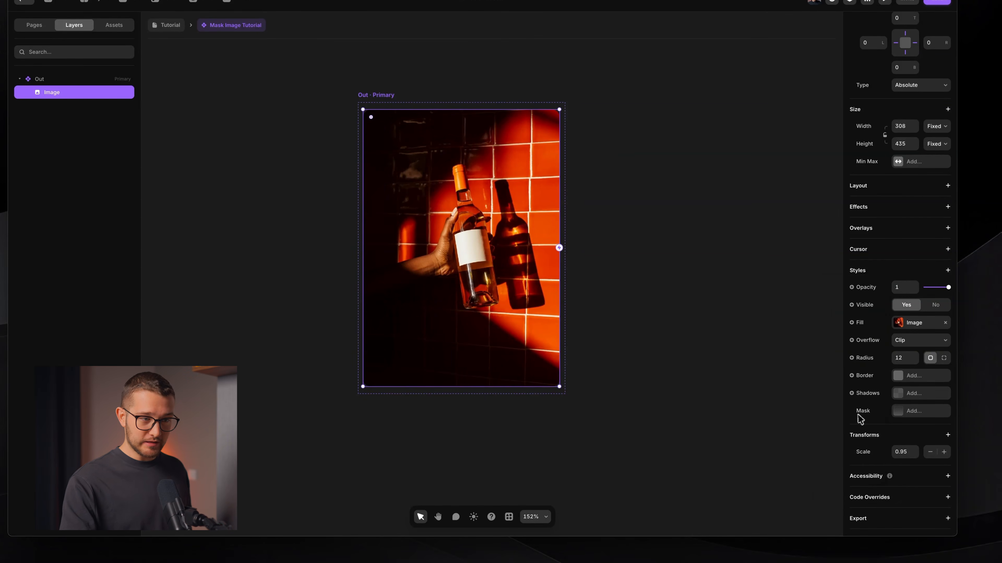
right_click(859, 418)
left_click(879, 475)
left_click(890, 276)
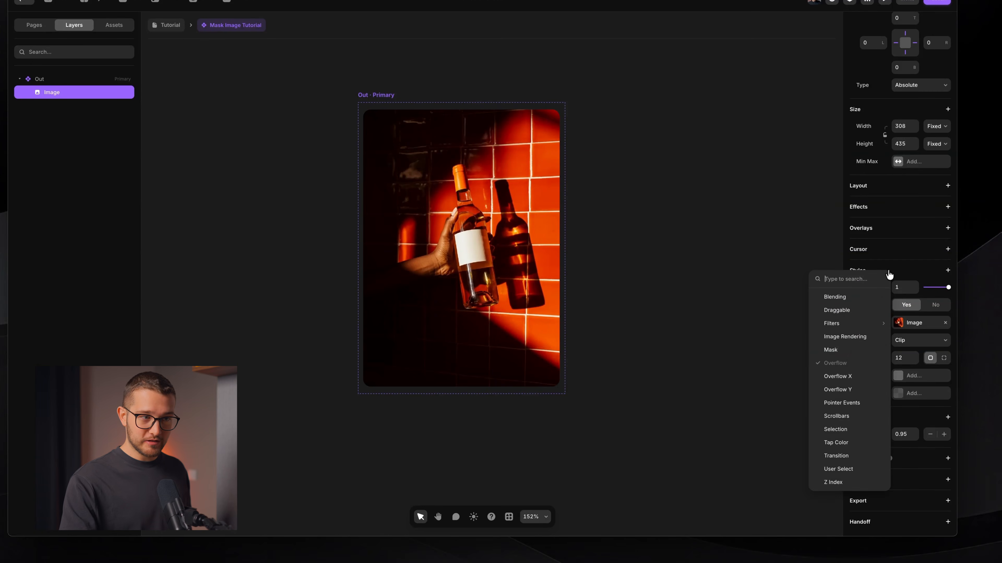
left_click(836, 350)
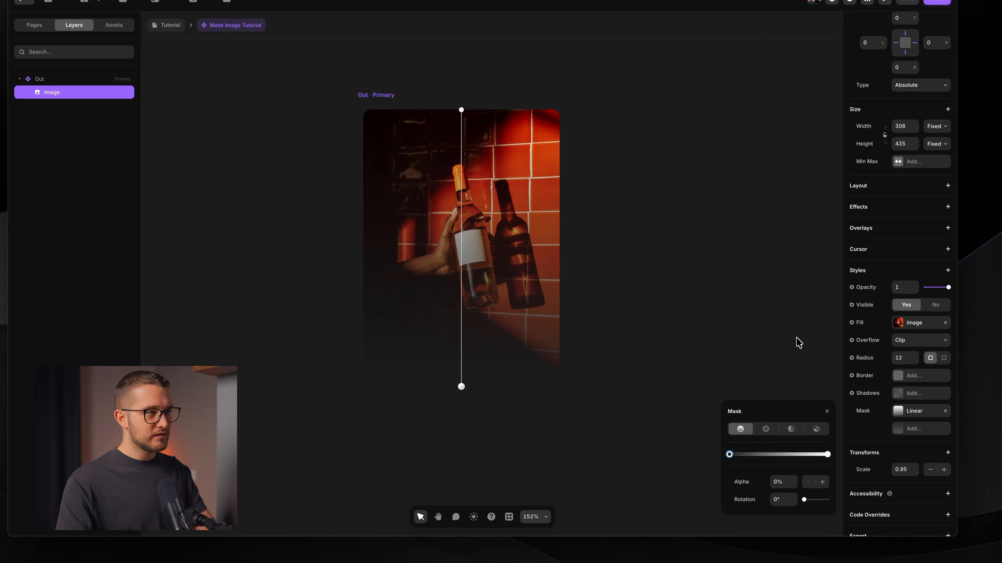
Step: Rotate the linear mask to 180° and move its transparent stop down into the upper part of the image
left_click_drag(461, 110, 595, 180)
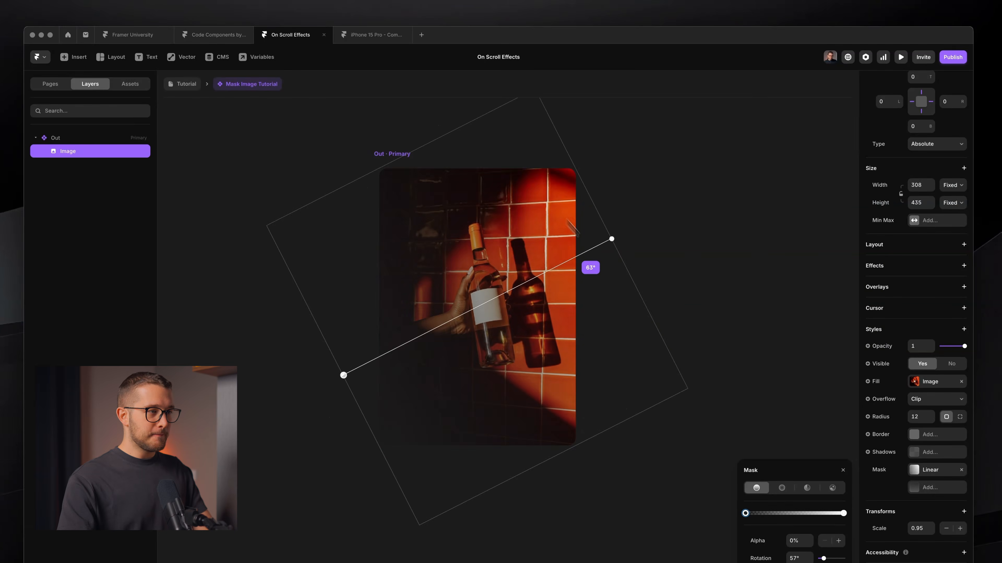
left_click_drag(611, 238, 478, 169)
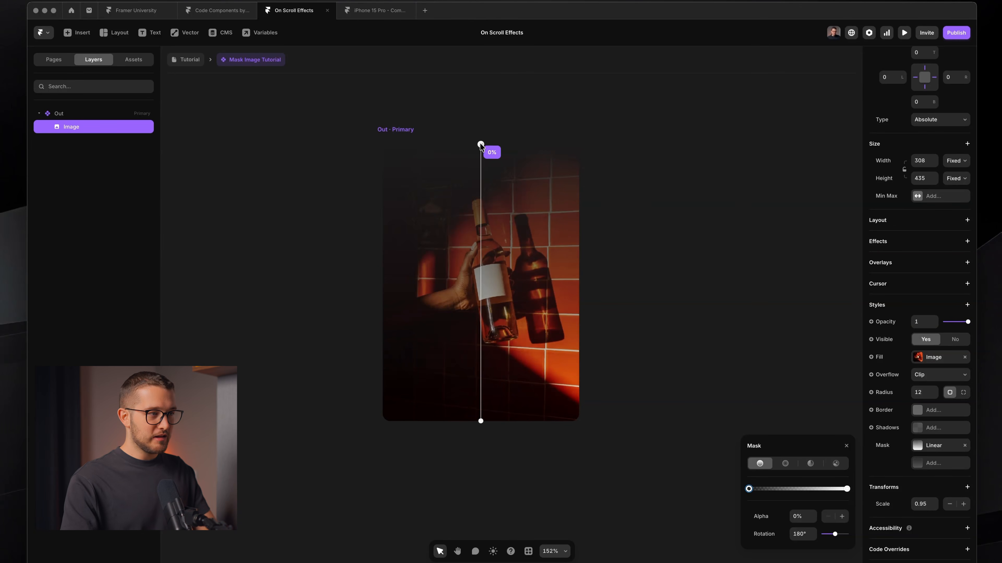
left_click_drag(480, 145, 513, 188)
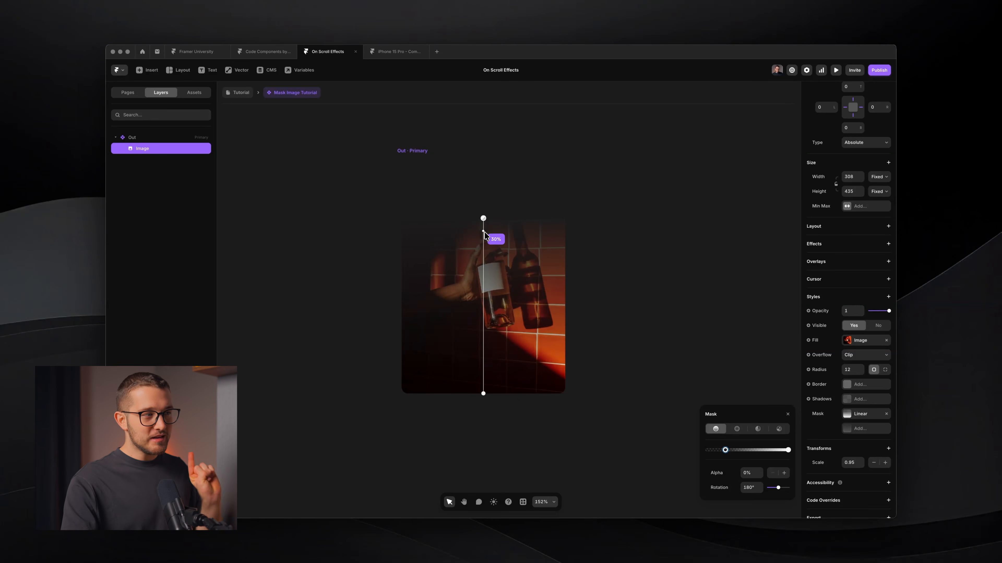
Step: Add a second mask stop with 100% alpha and move it onto the transparent stop to form a hard edge
left_click_drag(480, 223, 472, 193)
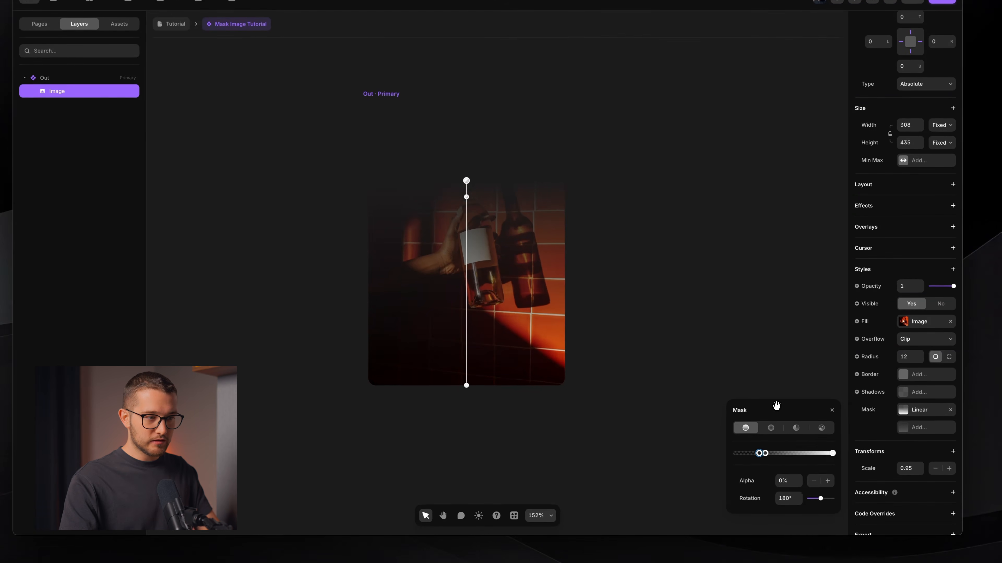
left_click_drag(776, 405, 737, 252)
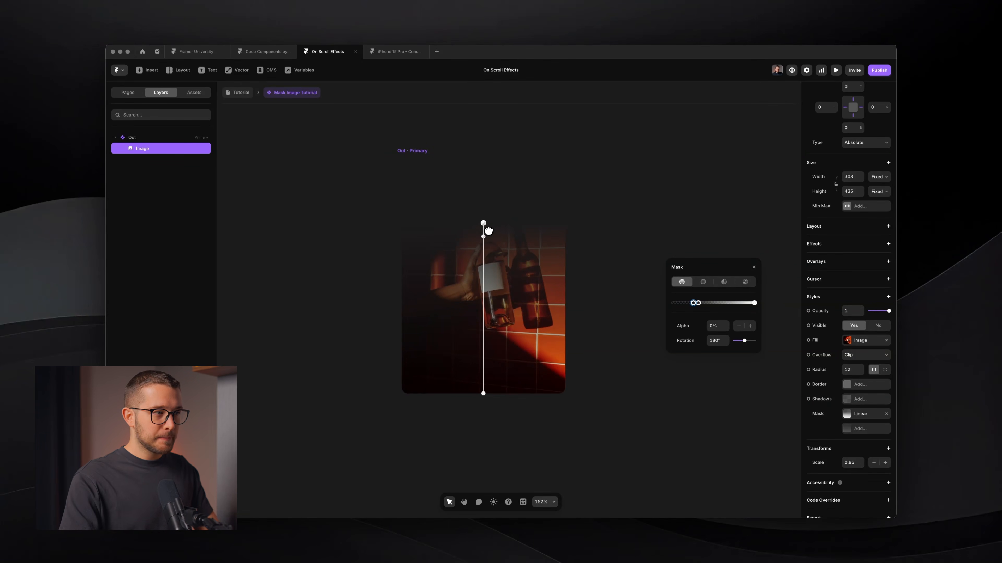
left_click(716, 326)
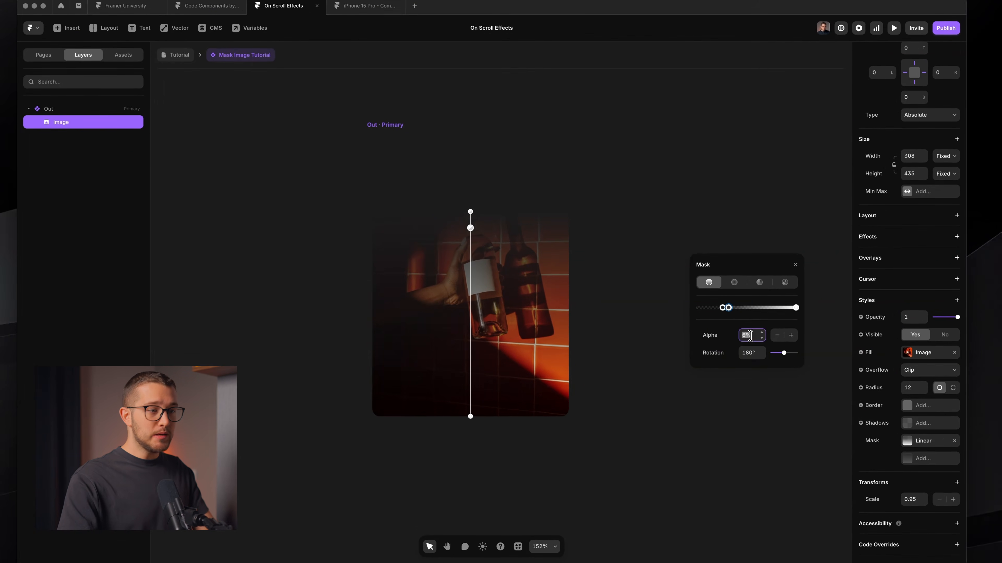
type("100")
key("Return")
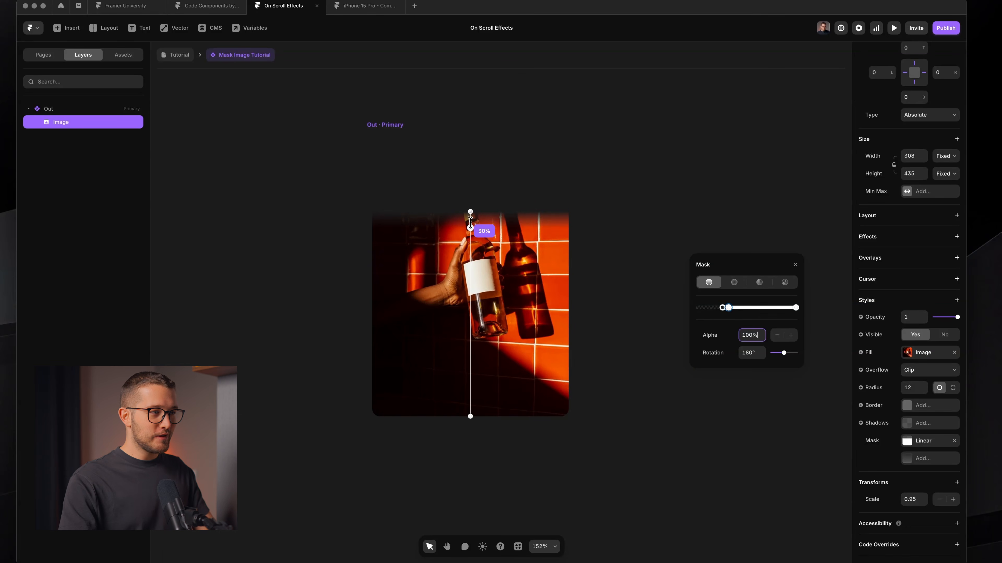
left_click_drag(471, 226, 473, 221)
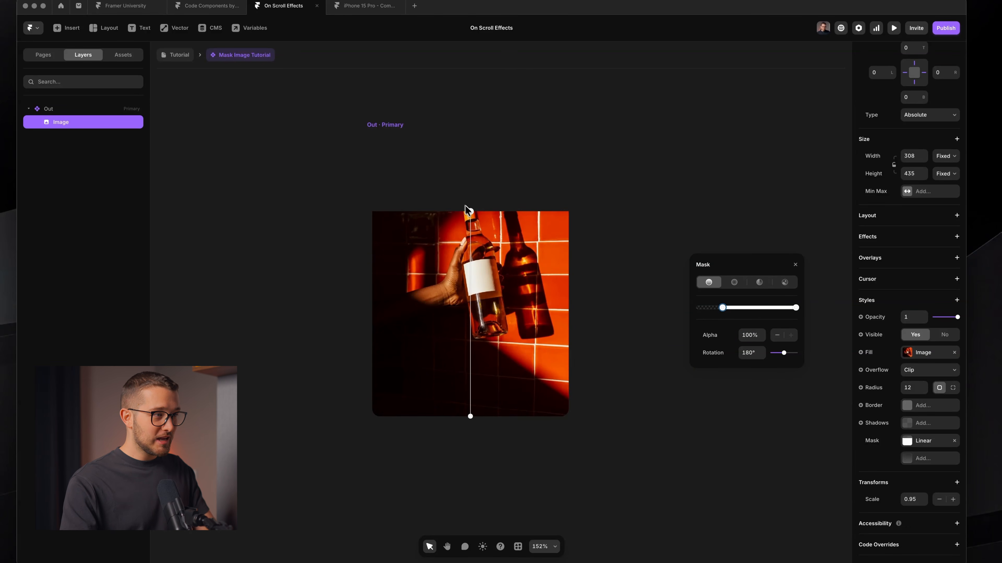
Step: Extend the linear mask's end below the image and move both hard-edge stops down past the image's bottom edge
scroll(467, 210, "up", 5)
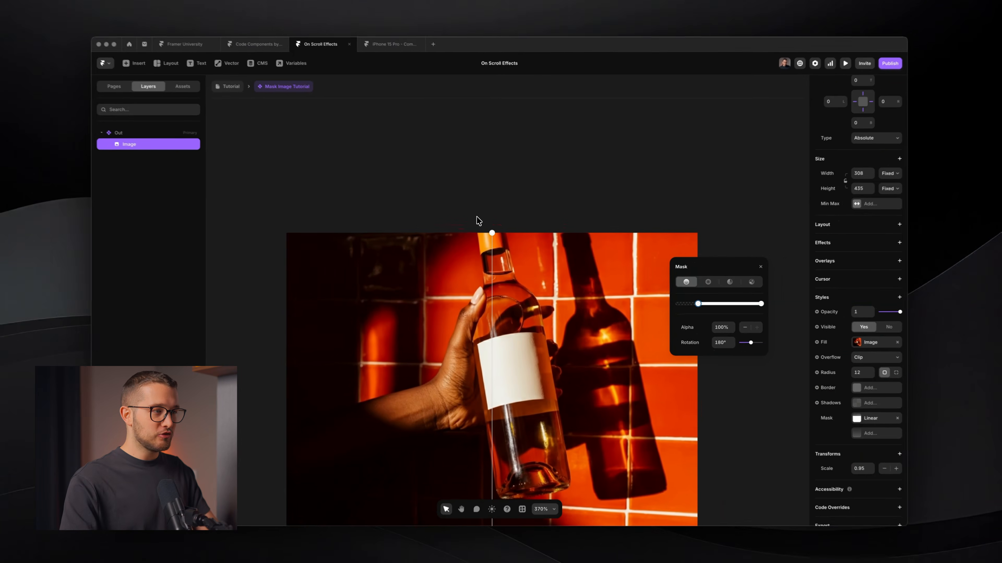
scroll(467, 221, "down", 4)
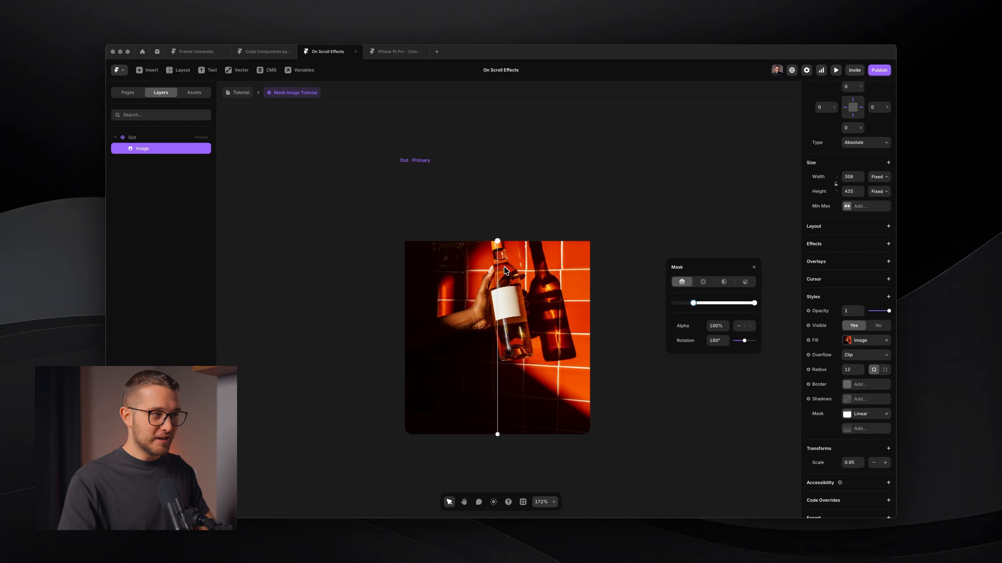
left_click_drag(498, 435, 497, 449)
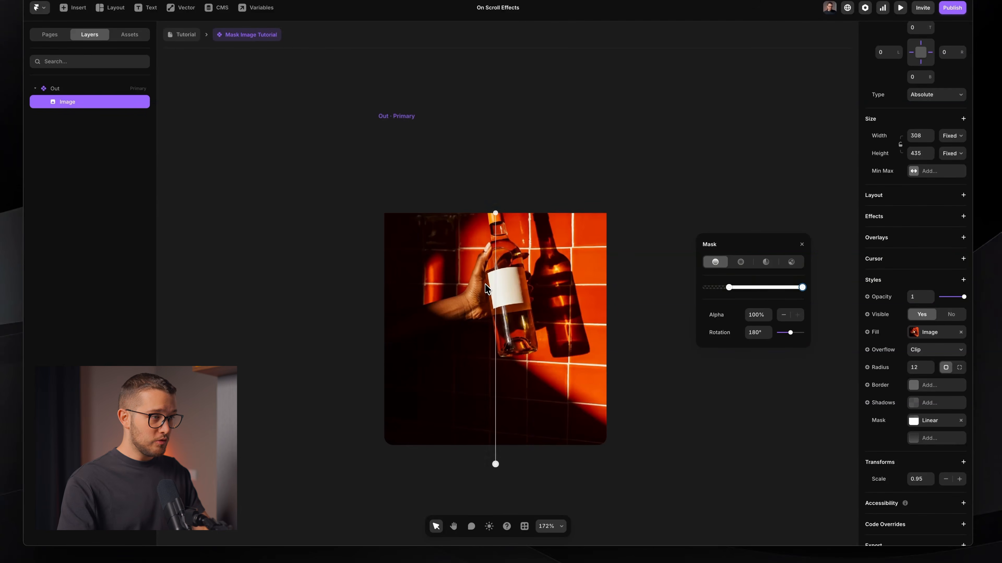
left_click_drag(494, 213, 496, 418)
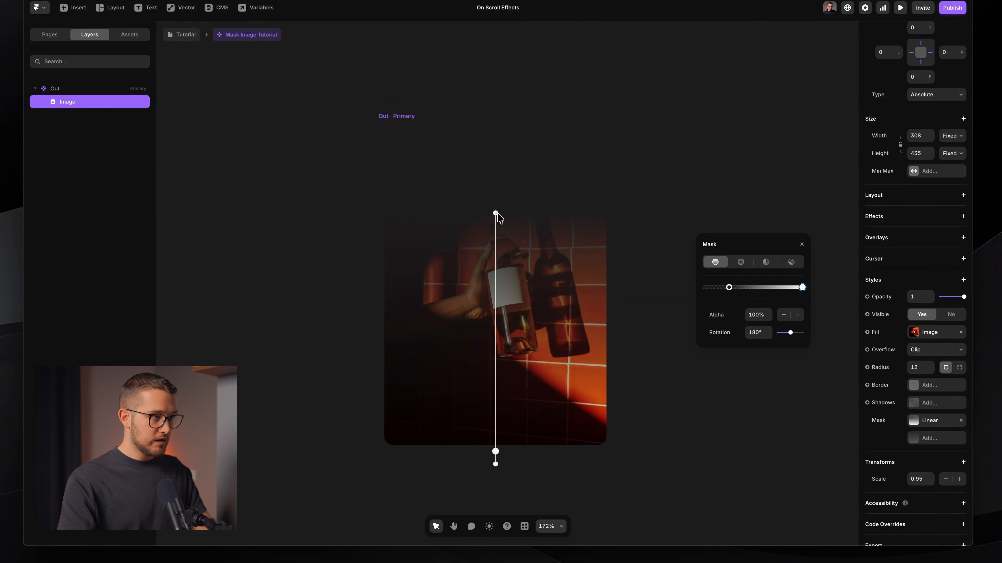
left_click_drag(496, 213, 517, 457)
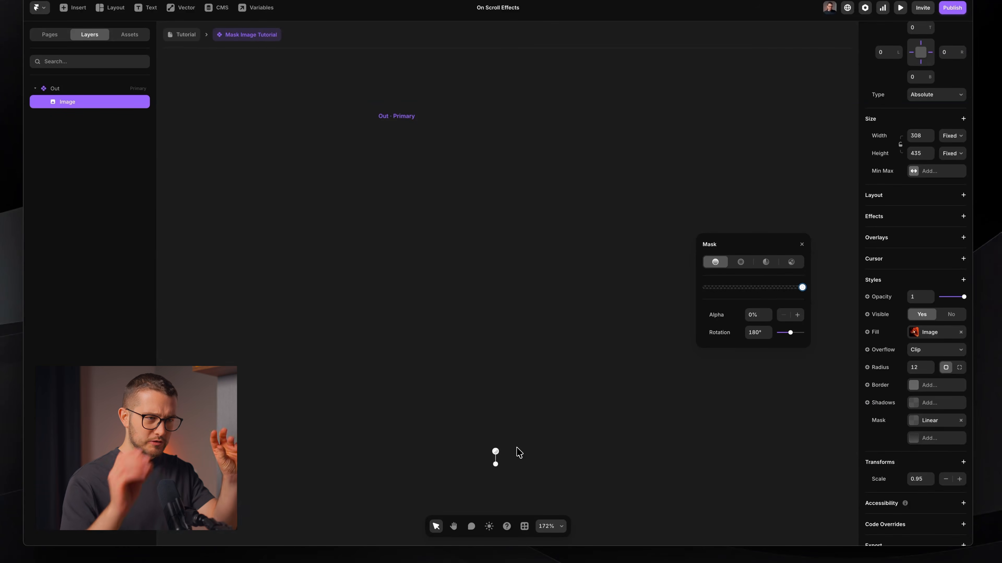
Step: Add a second variant to the component based on Out and rename it In
left_click(410, 116)
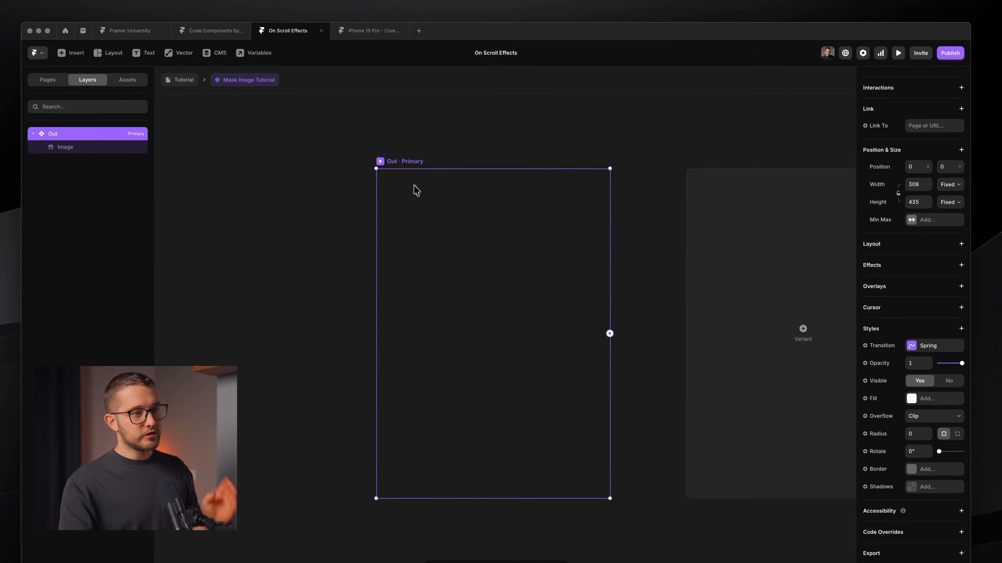
left_click(755, 253)
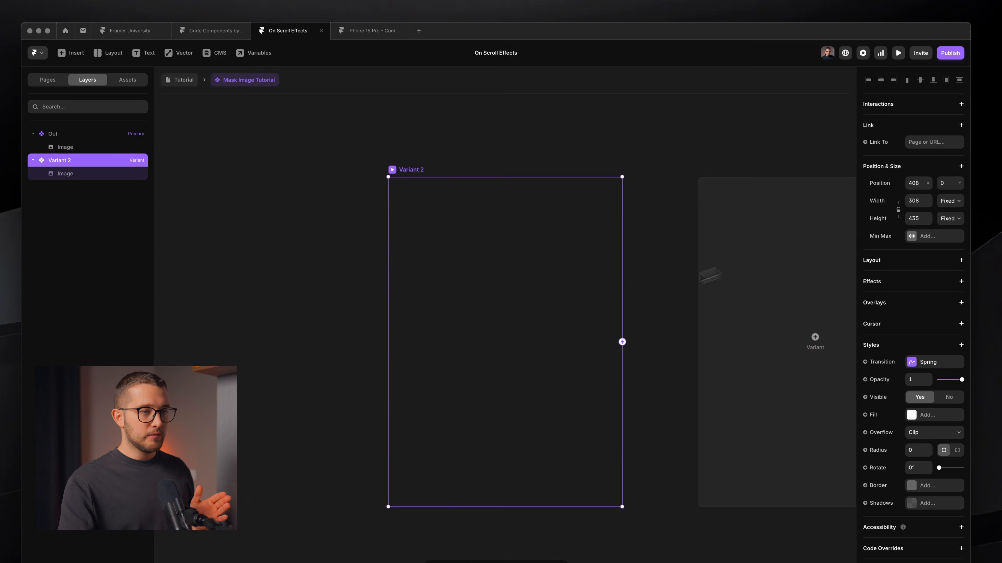
scroll(496, 296, "down", 10)
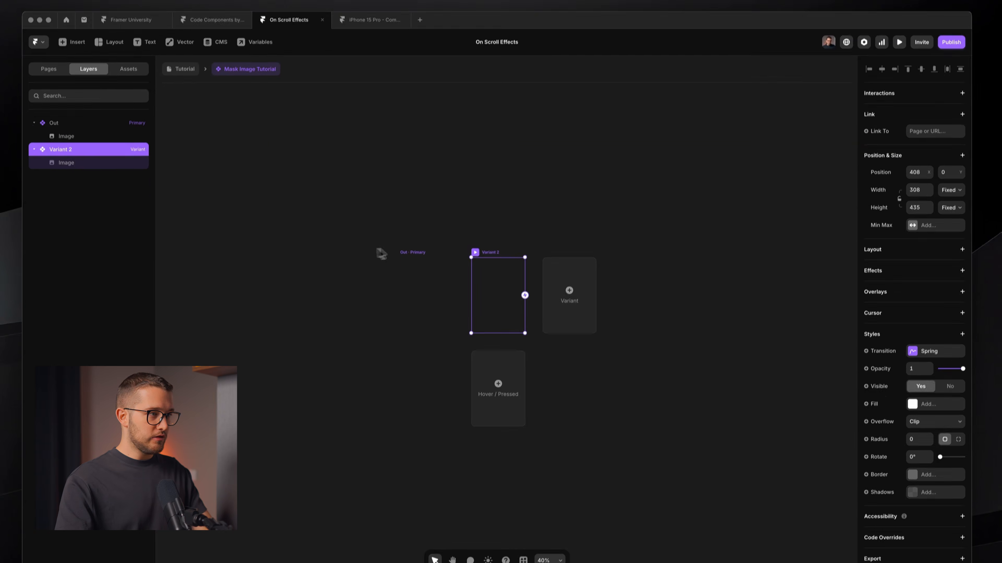
left_click(422, 247)
left_click(478, 244)
scroll(476, 246, "up", 6)
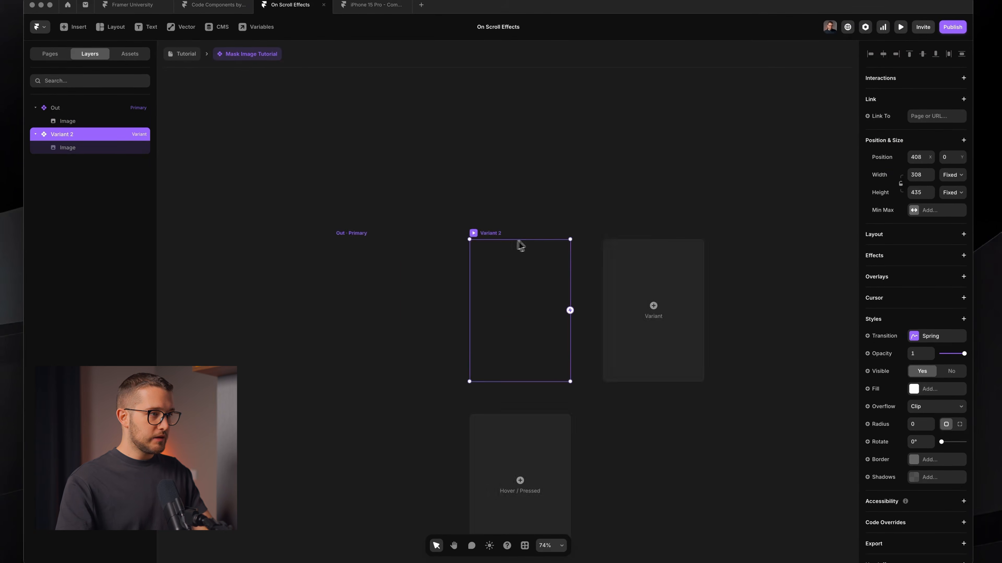
key("super+r")
key("Return")
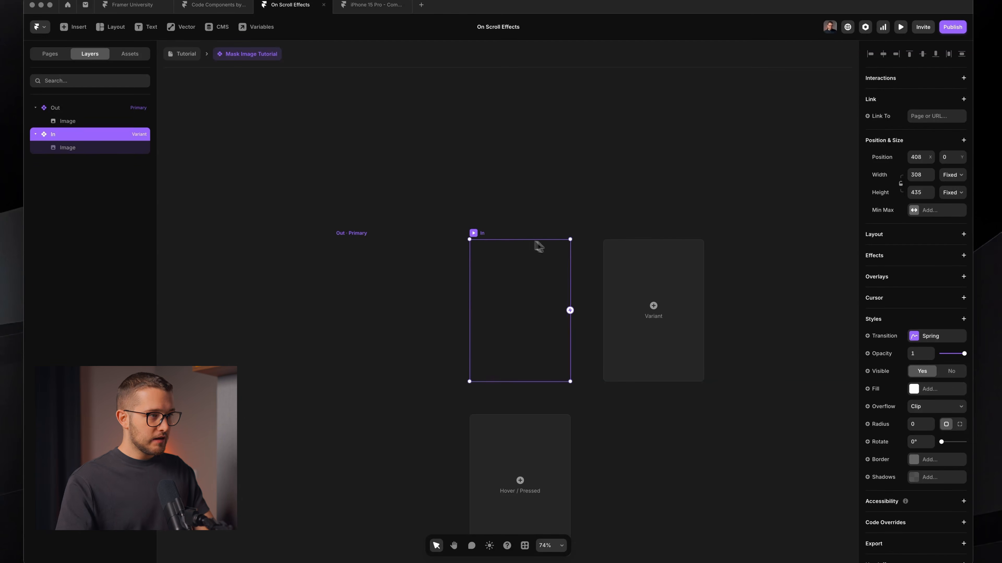
Step: Set the Scale transform of the image inside the In variant to 1
scroll(532, 288, "up", 3)
double_click(507, 325)
scroll(939, 465, "down", 5)
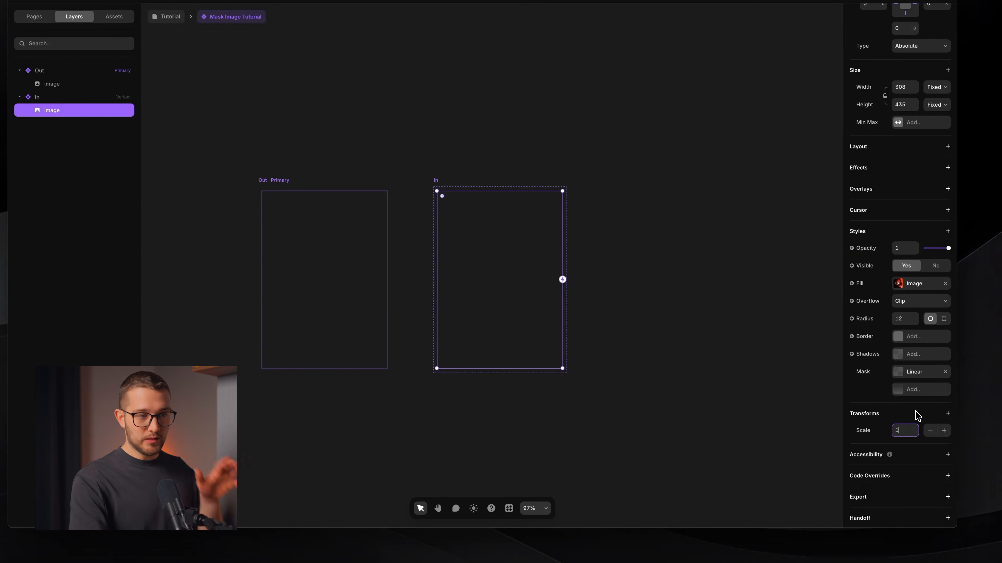
key("Return")
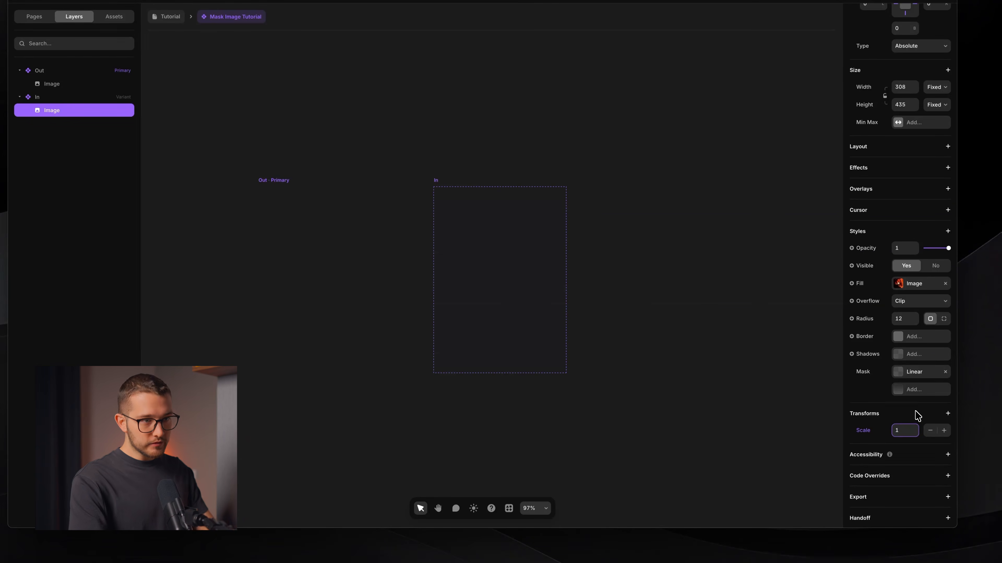
Step: Move both hard-edge mask stops of the In variant's image up to just above its top edge
left_click(920, 377)
scroll(526, 308, "up", 2)
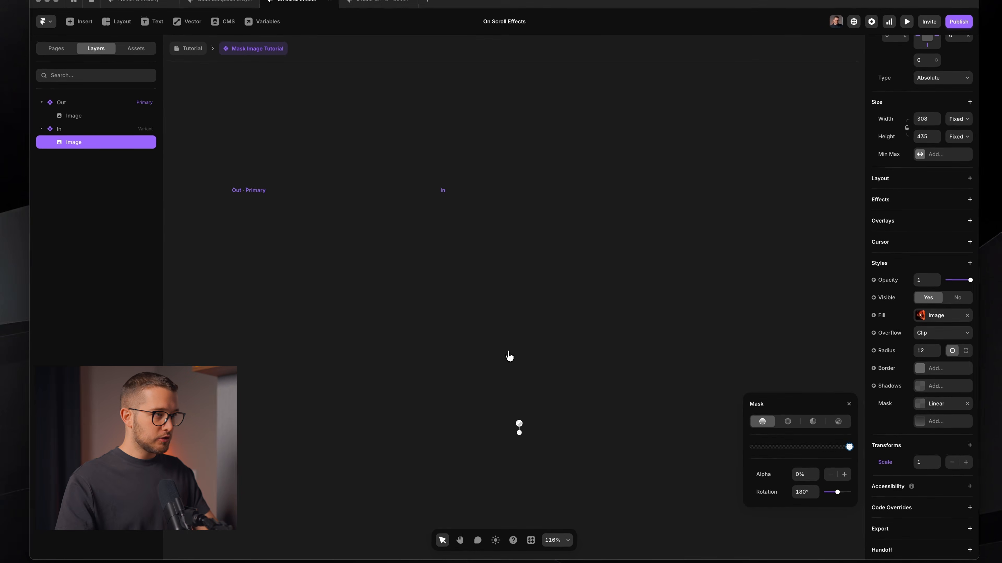
left_click_drag(519, 424, 527, 203)
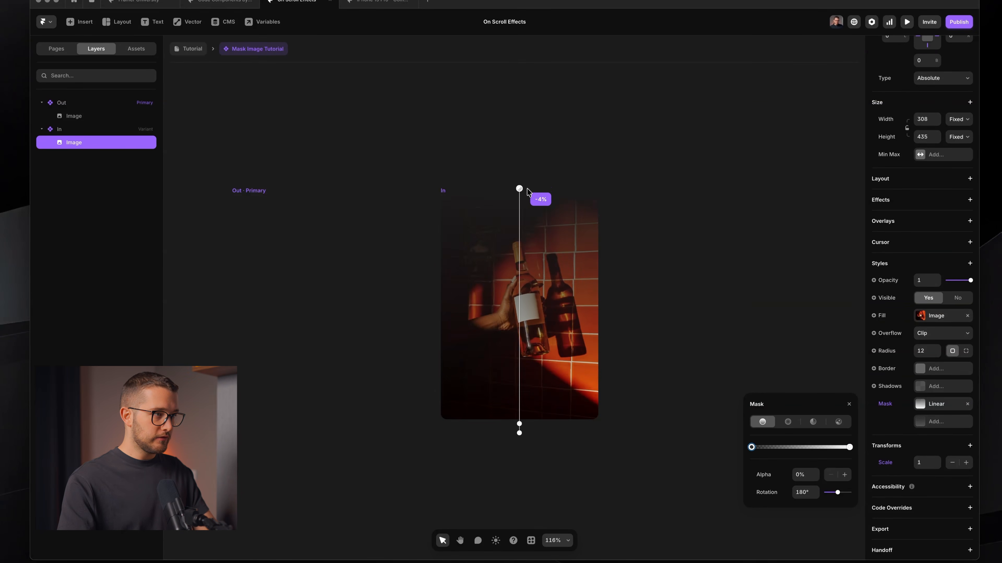
left_click_drag(519, 426, 521, 207)
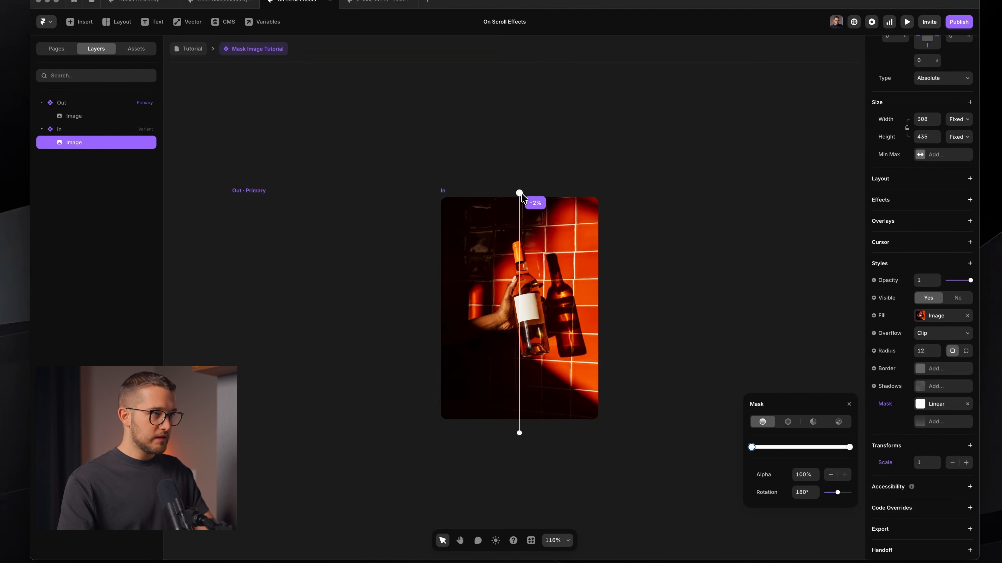
left_click(538, 189)
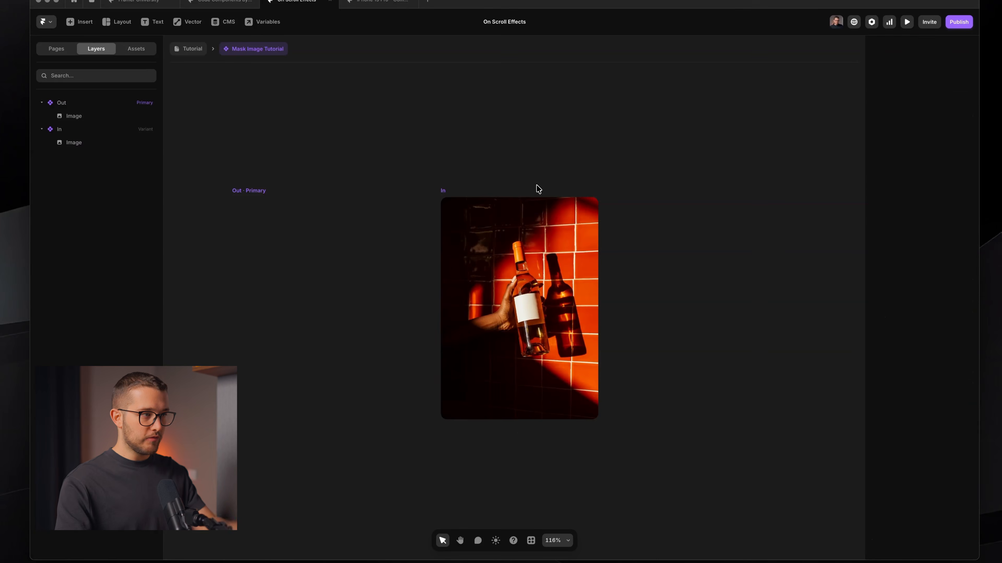
Step: Select the Out variant and preview the component from its hidden state
scroll(450, 288, "up", 2)
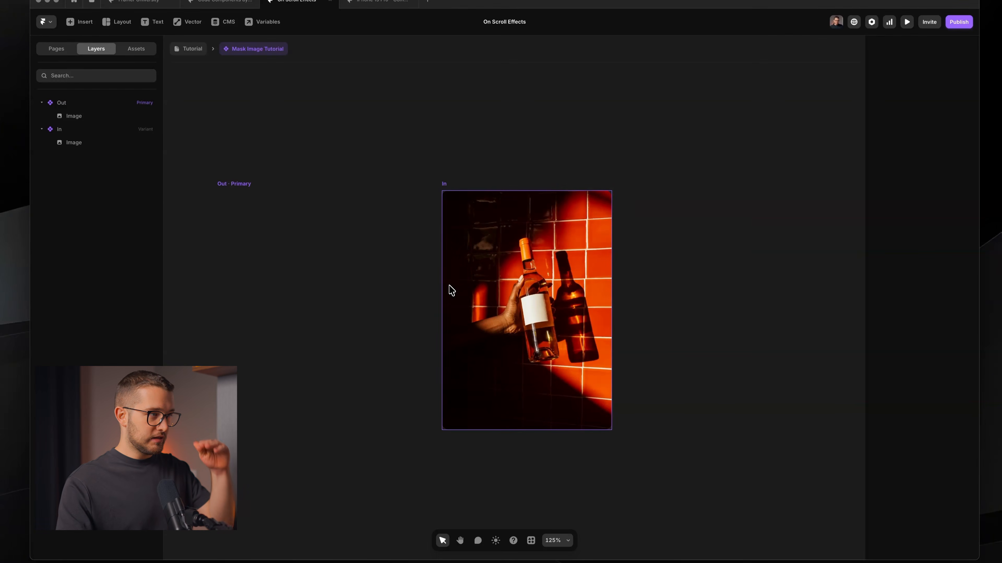
left_click(375, 191)
scroll(388, 205, "left", 2)
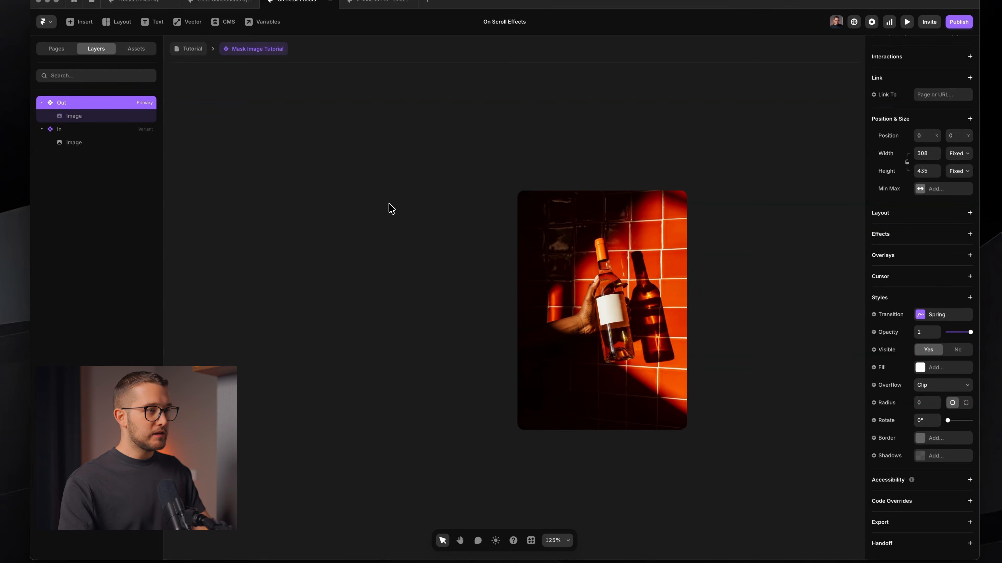
left_click(474, 119)
scroll(471, 166, "left", 1)
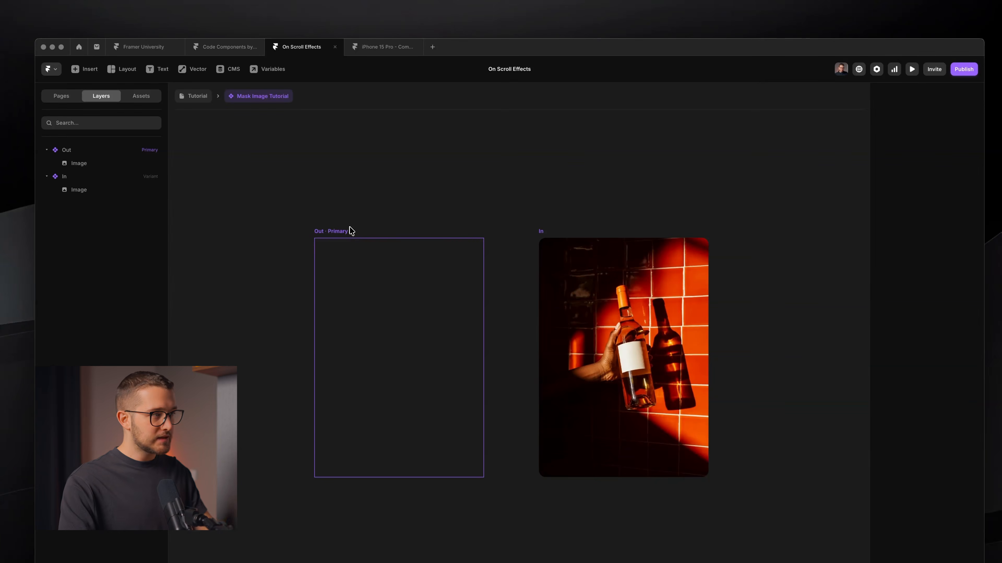
left_click(333, 231)
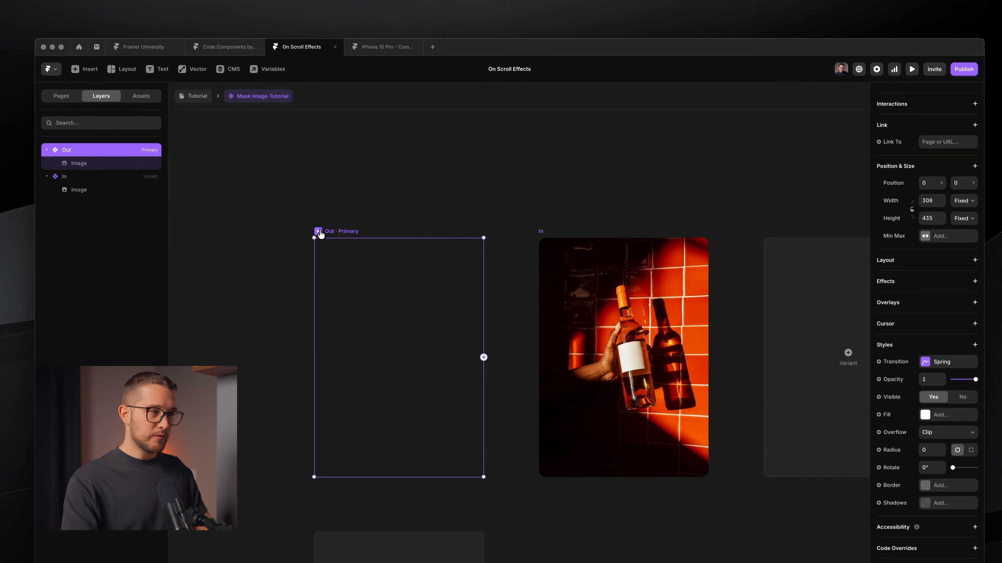
left_click(319, 231)
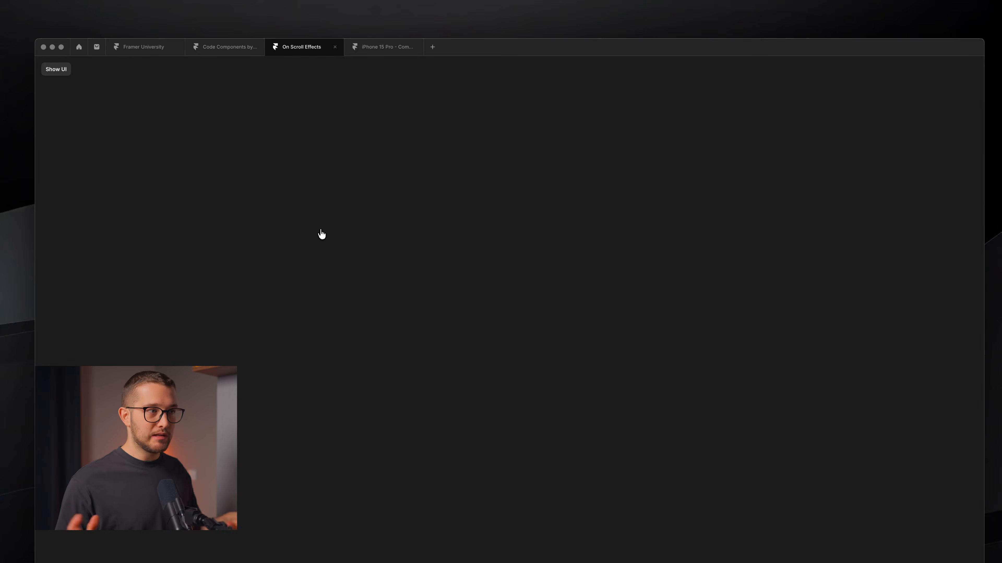
key("Escape")
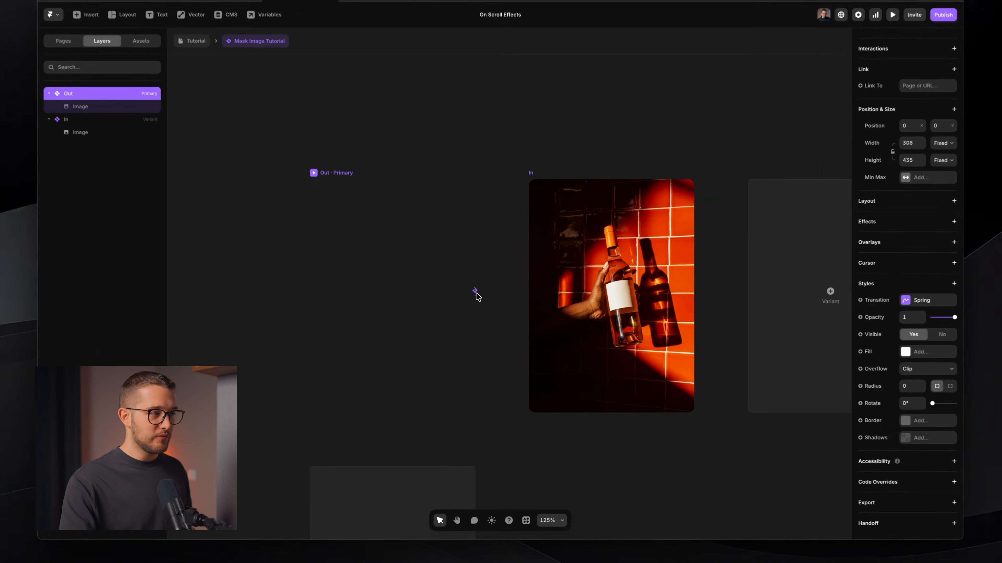
Step: Connect the Out variant to In with an Appear interaction and preview the reveal
left_click_drag(477, 300, 576, 244)
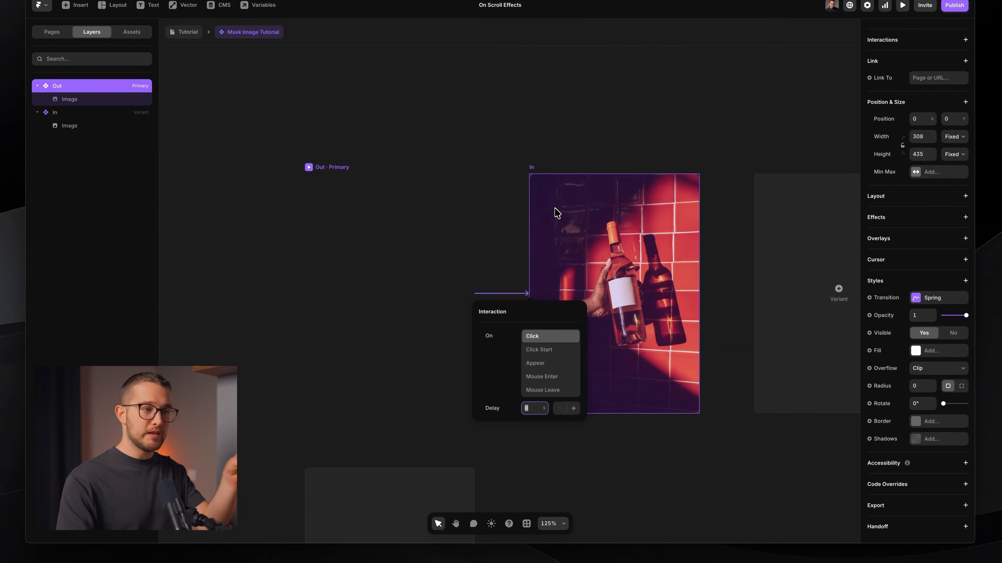
left_click(535, 366)
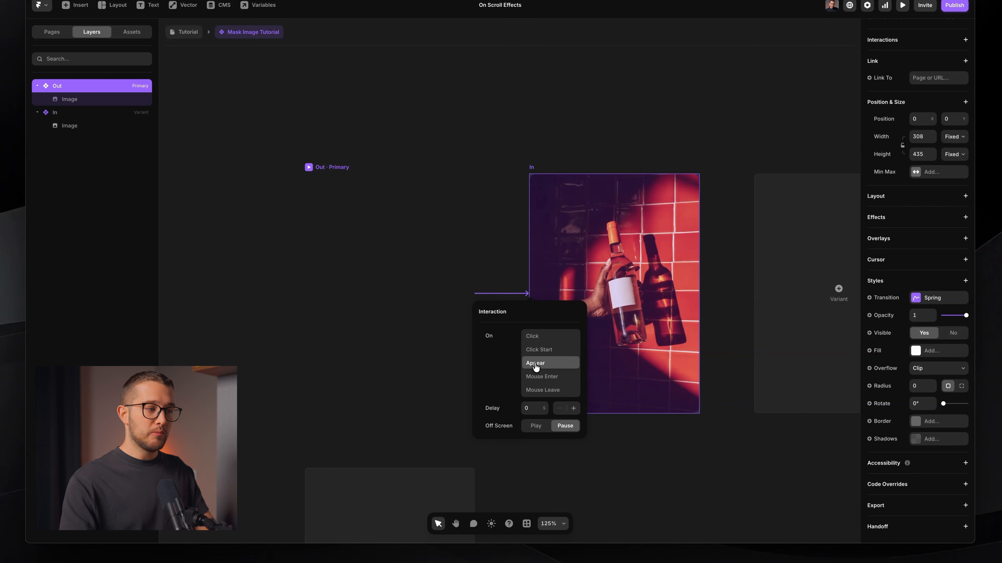
left_click(575, 468)
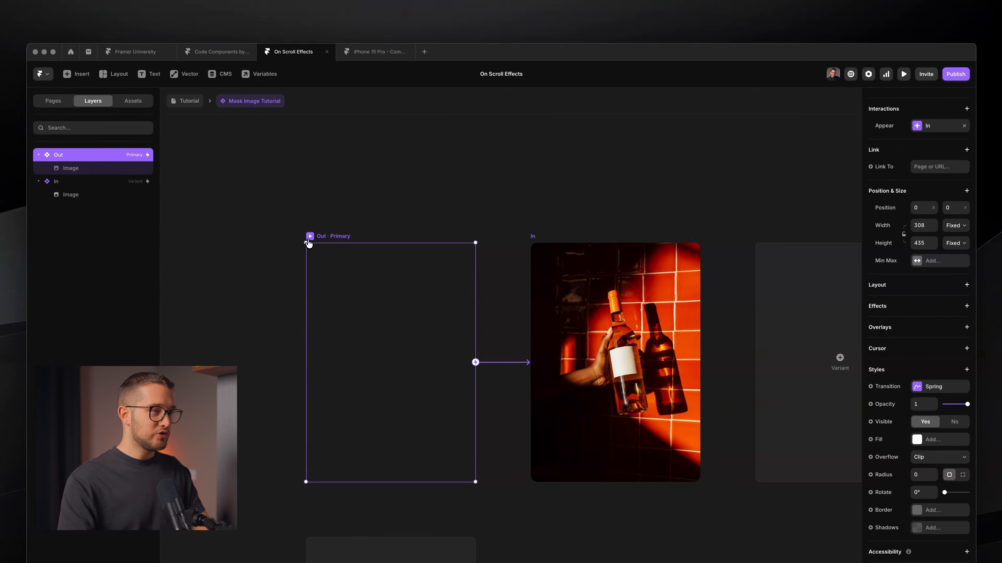
left_click(310, 237)
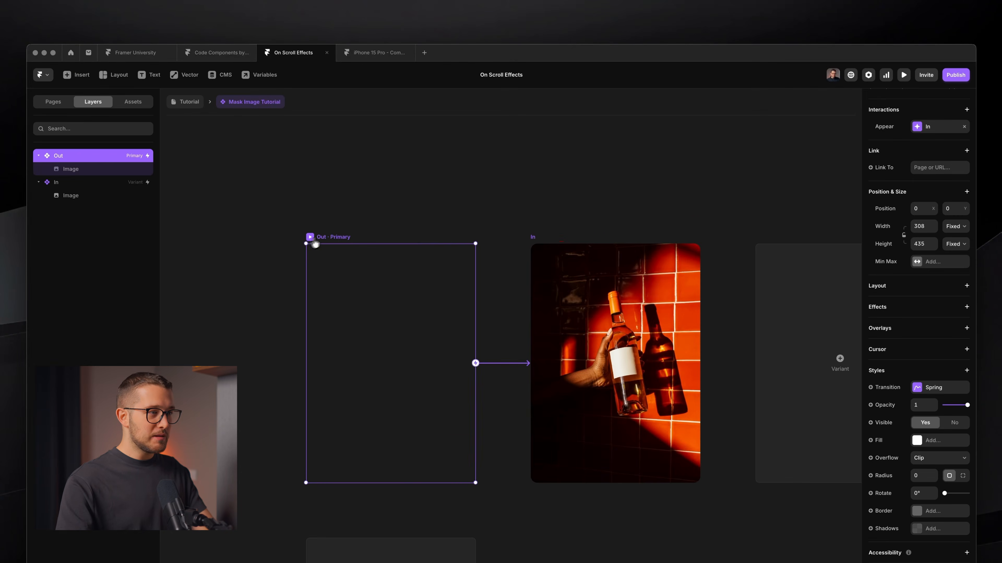
Step: Set the Appear interaction's delay to 0.2 s and preview the component
left_click(935, 127)
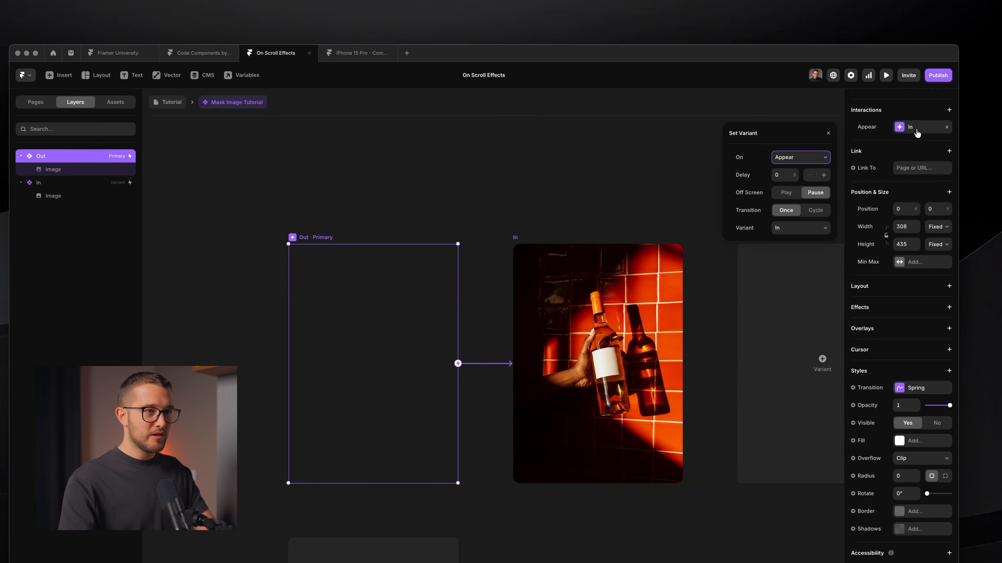
left_click(805, 174)
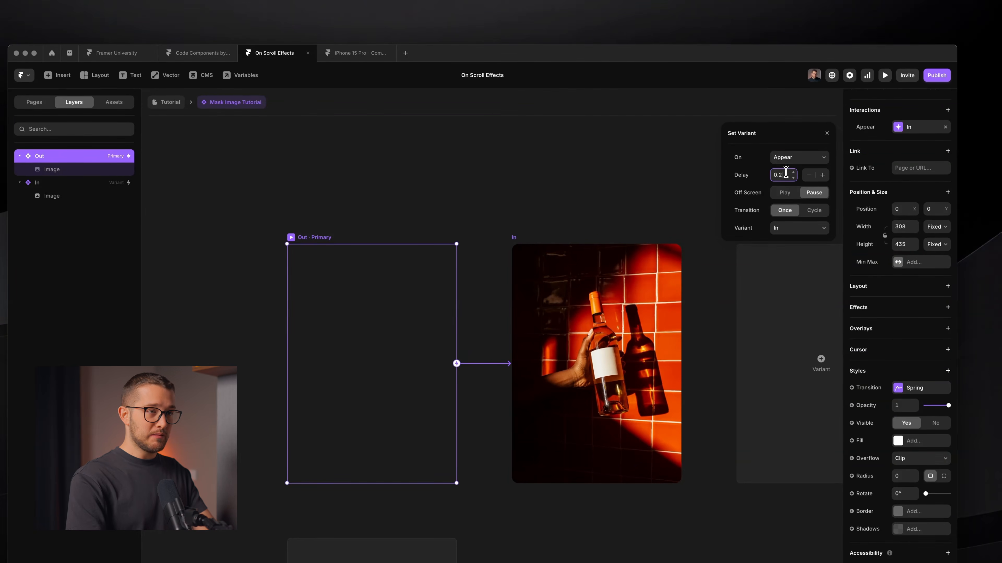
left_click(513, 164)
key("super+p")
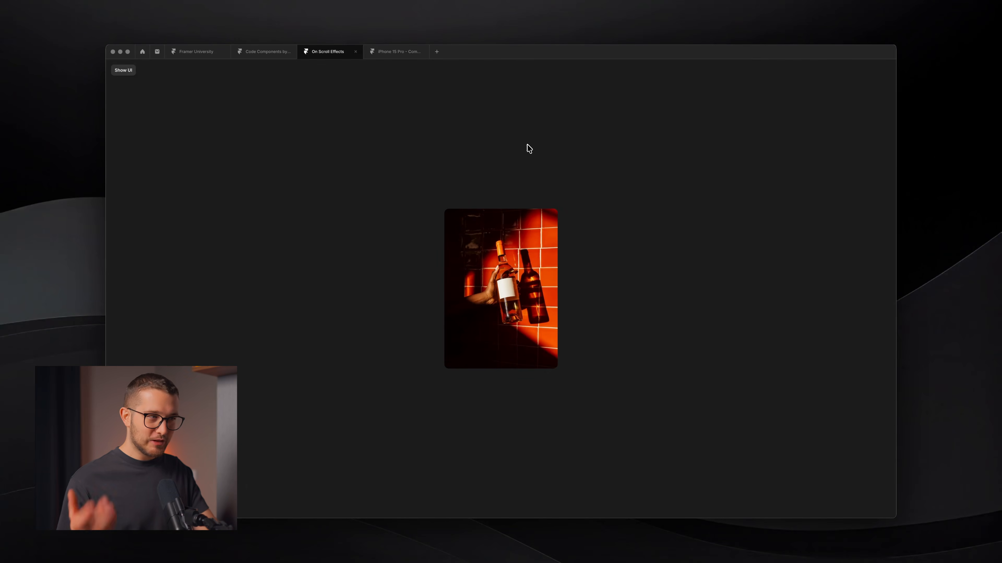
key("super+p")
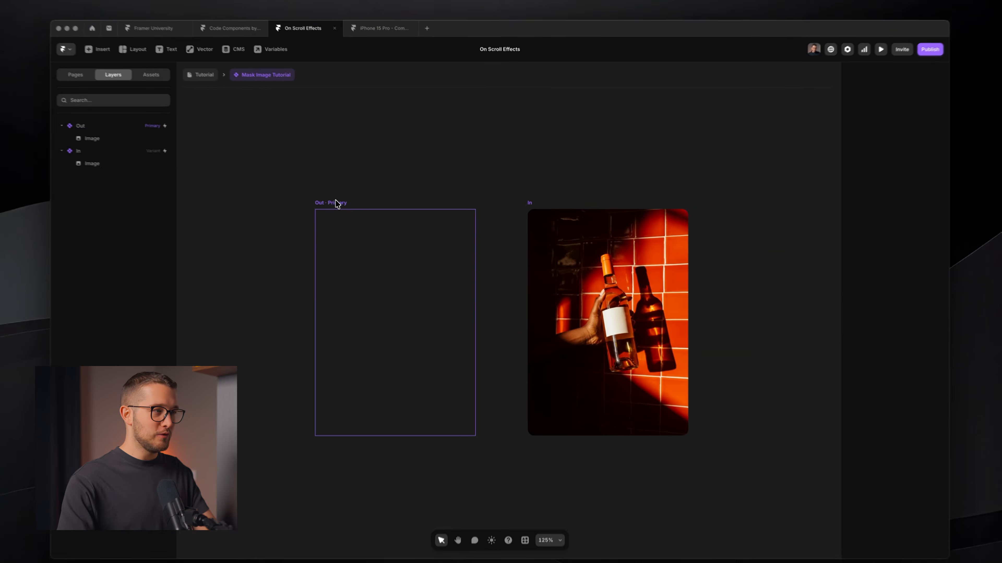
Step: Change the Out variant's transition type to Ease
left_click(359, 205)
scroll(619, 359, "right", 2)
scroll(619, 359, "left", 5)
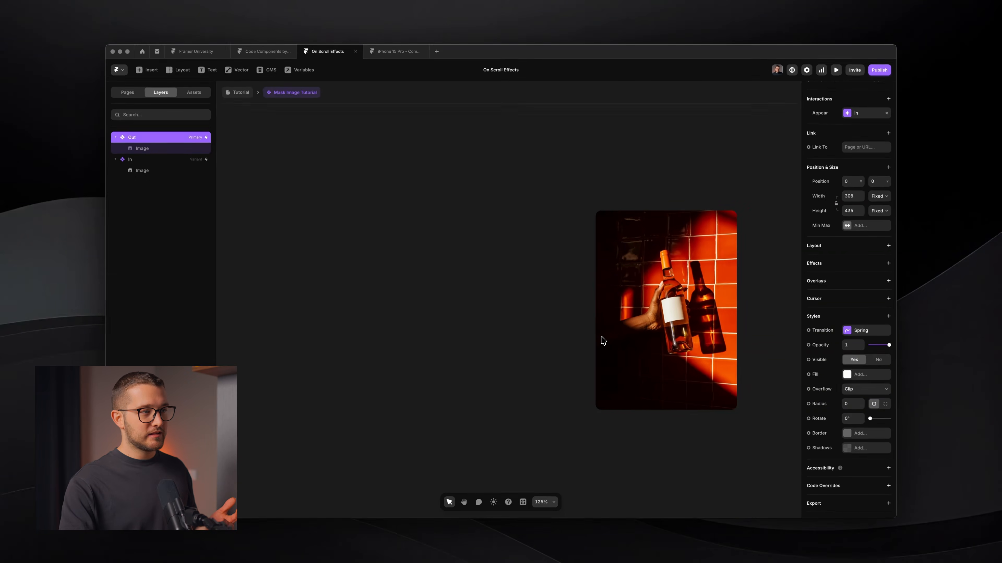
left_click_drag(603, 171, 572, 163)
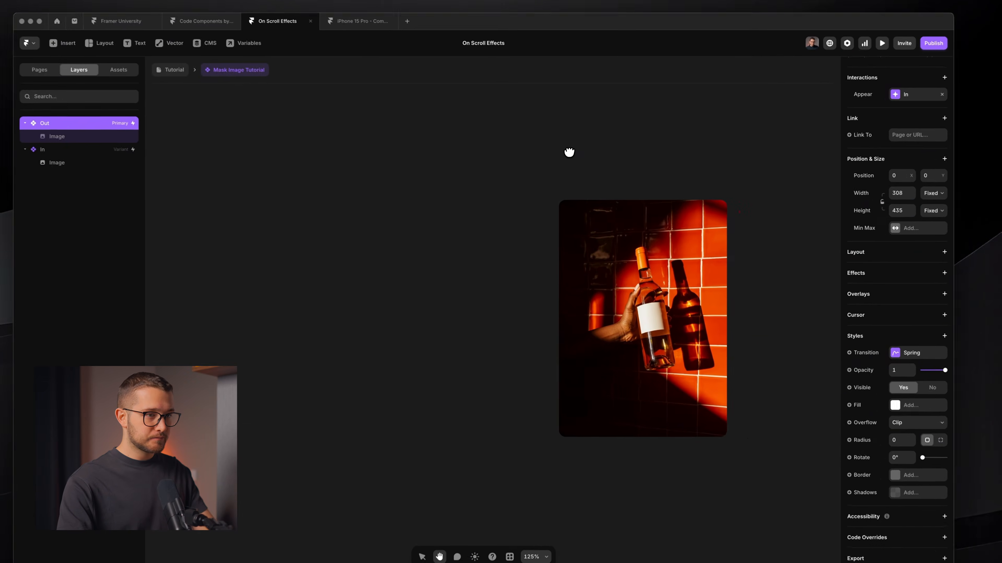
left_click(913, 354)
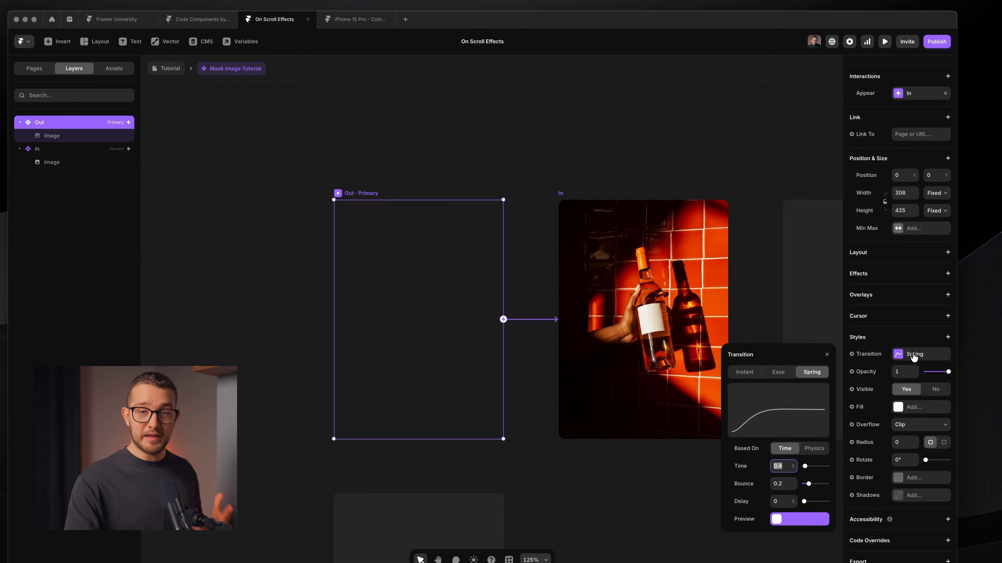
left_click_drag(776, 349, 721, 180)
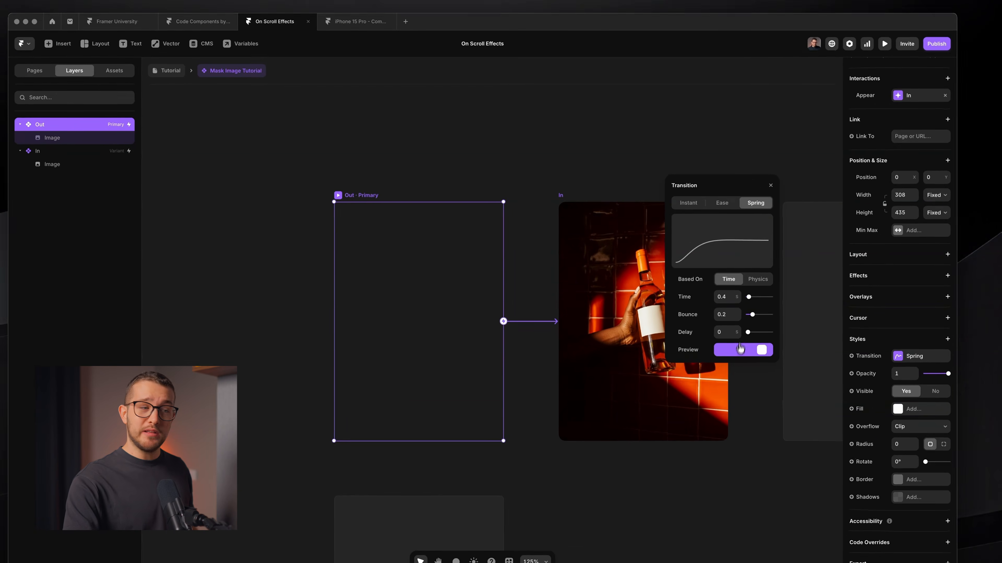
left_click(727, 201)
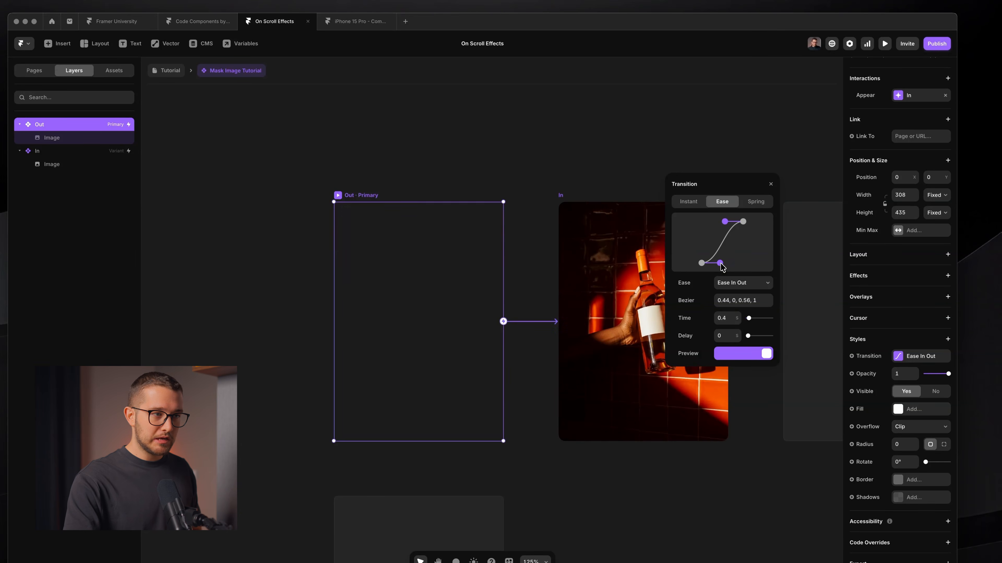
Step: Shape the Out variant's transition curve to a bezier of 0.93, 0.02, 0.32, 1 and set its time to 1 s
left_click_drag(721, 263, 736, 265)
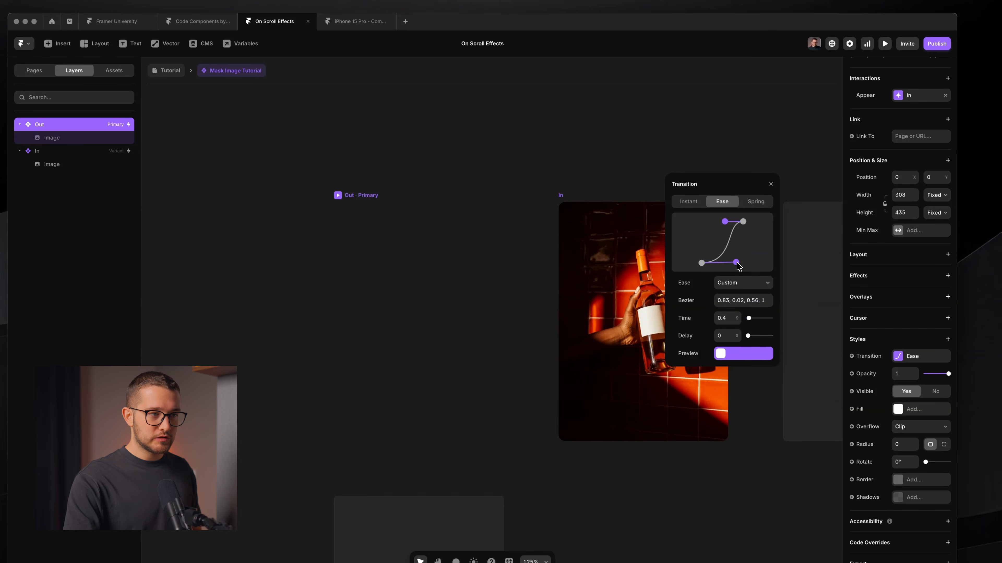
left_click_drag(728, 226, 718, 226)
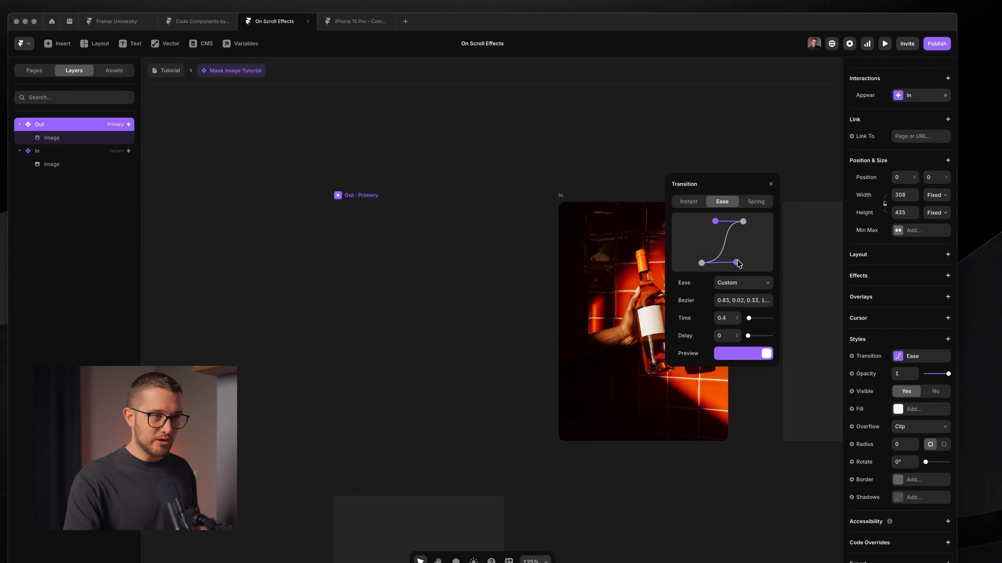
left_click_drag(738, 263, 741, 263)
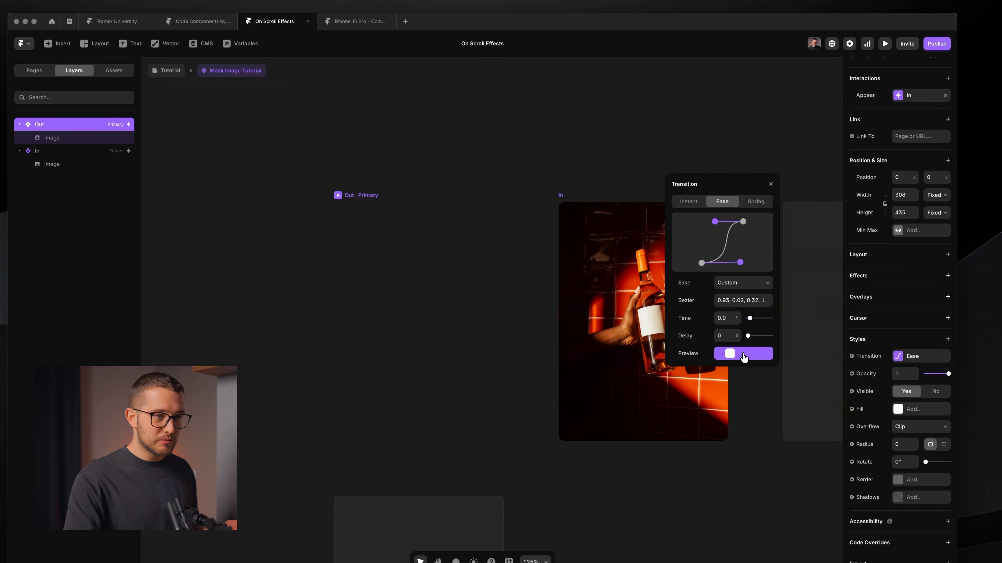
left_click(738, 316)
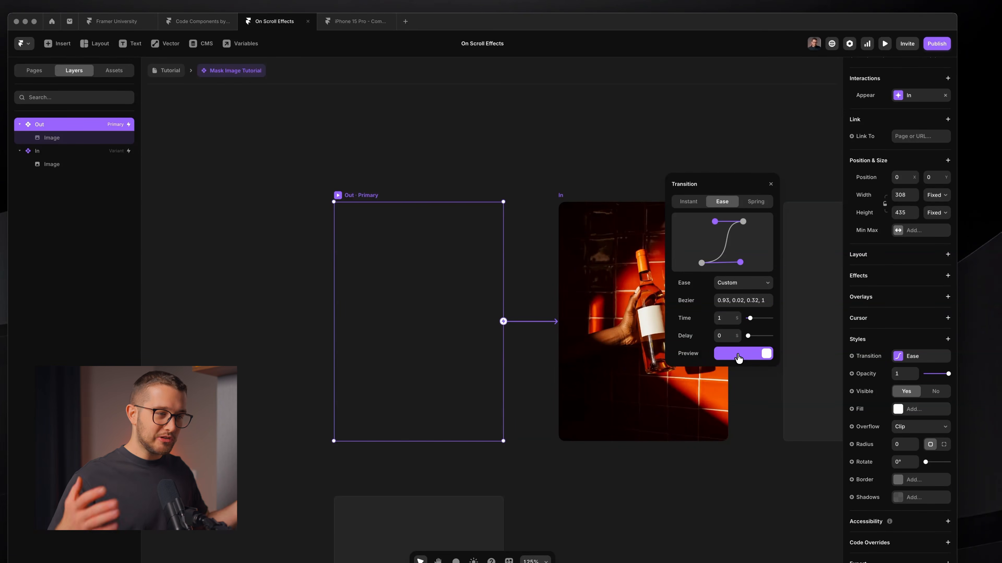
left_click(770, 204)
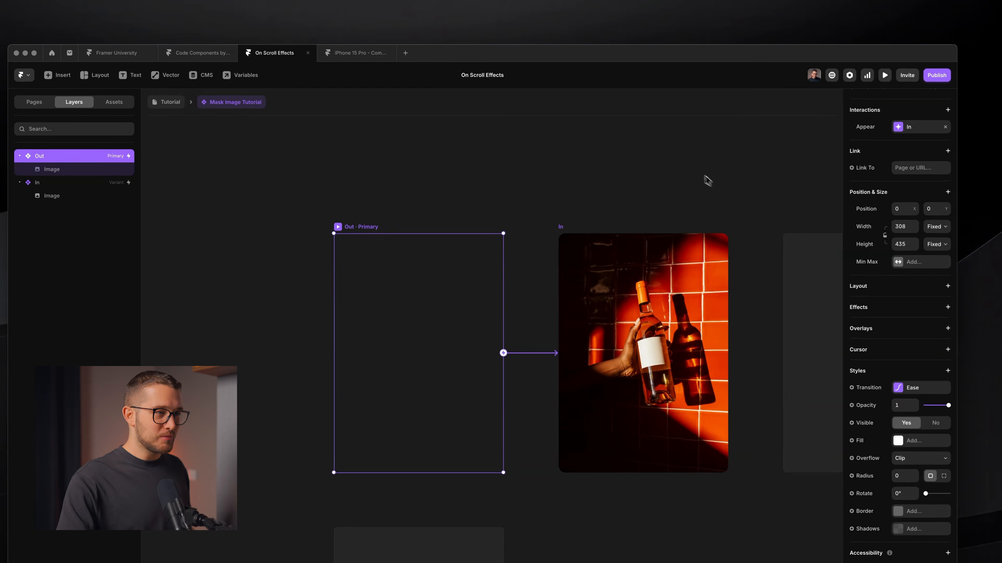
Step: Preview the component's image reveal with the custom easing, and return to the component canvas
left_click(703, 169)
key("super+p")
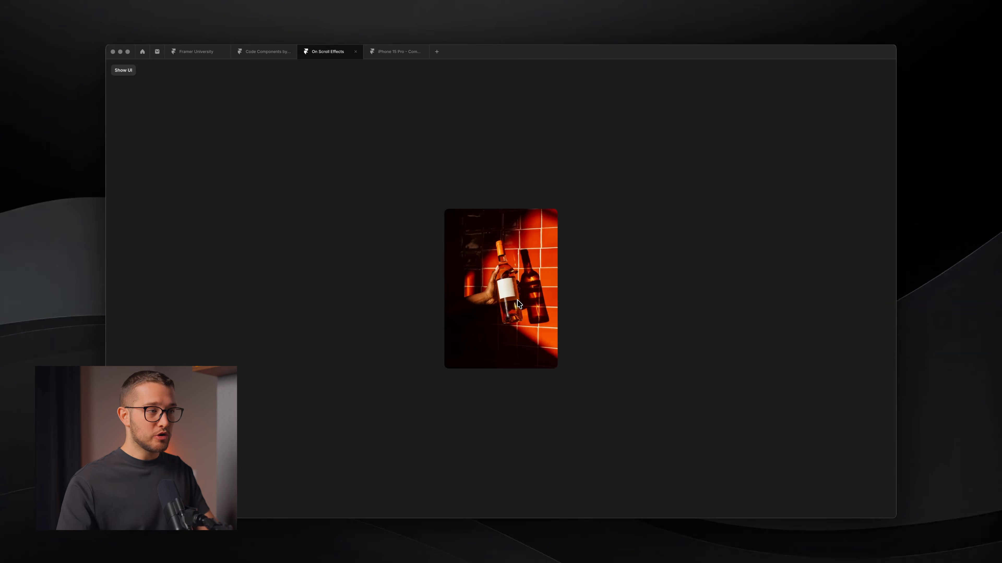
key("super+p")
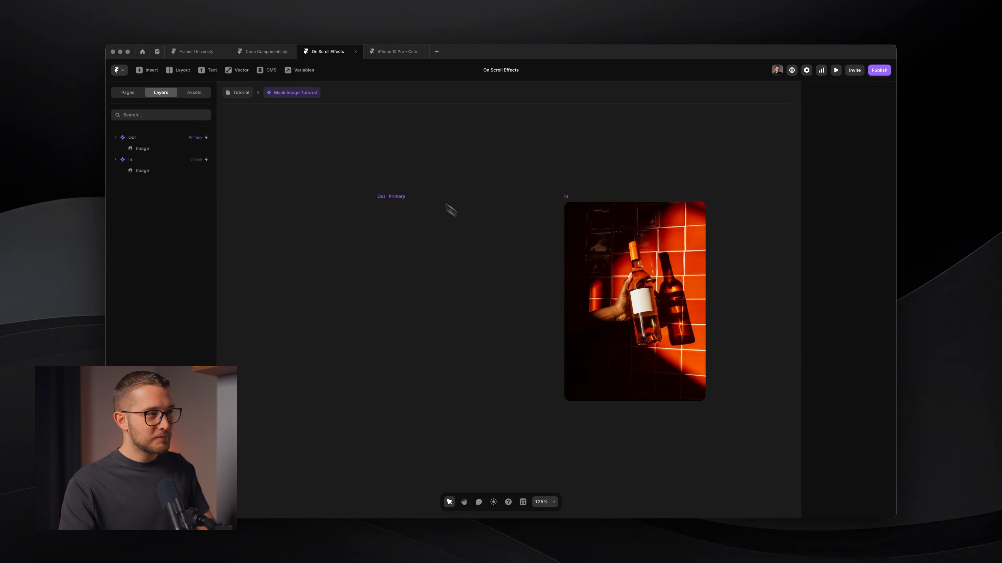
Step: Remove the Appear interaction from the Out variant
left_click(427, 199)
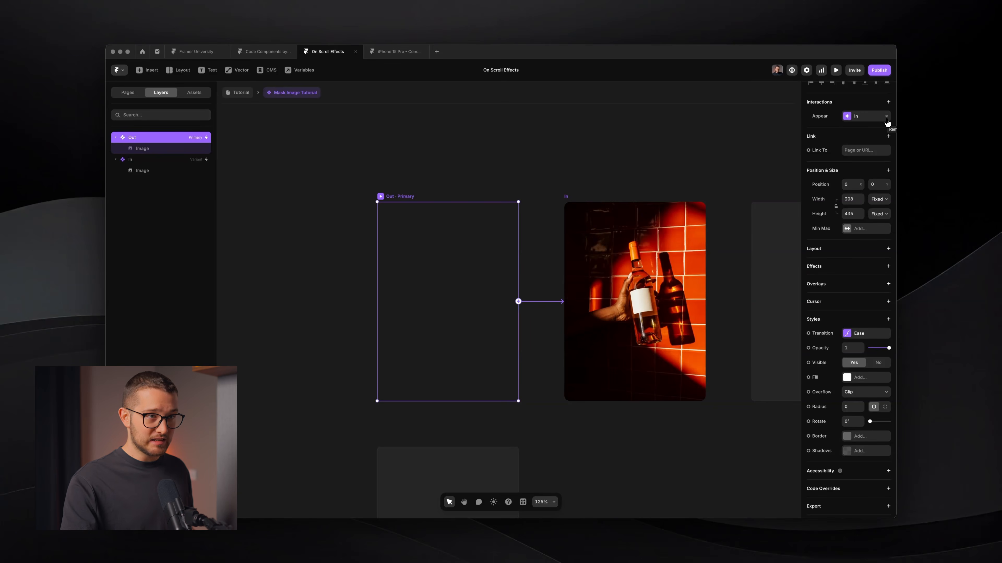
left_click(886, 117)
left_click(508, 170)
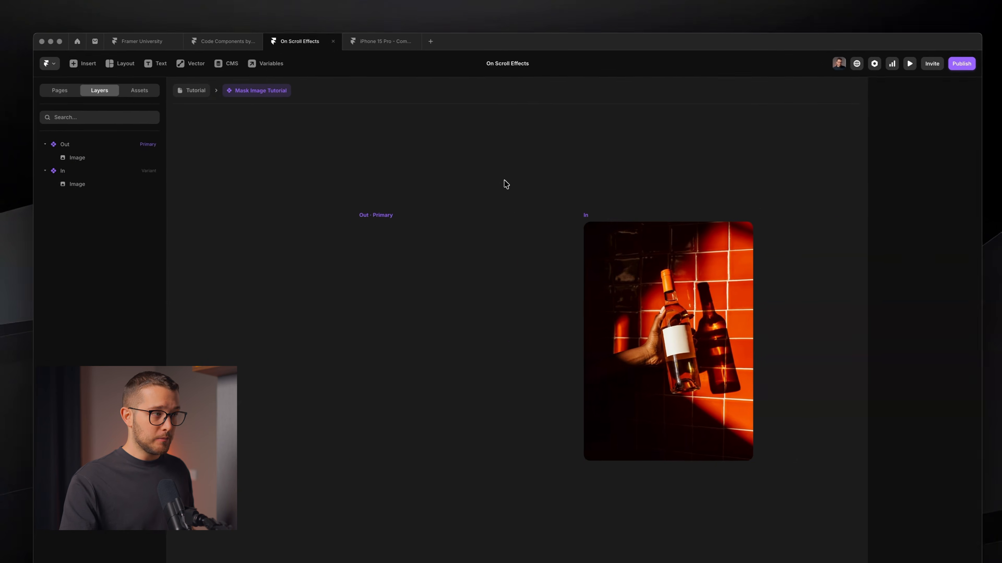
left_click(378, 214)
key("super+backslash")
key("super+backslash")
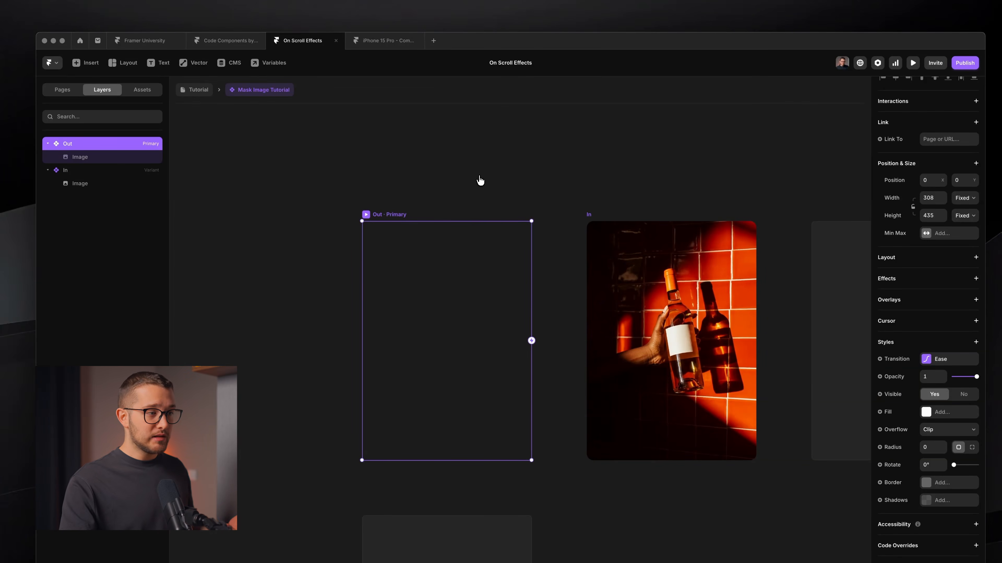
Step: Return to the Tutorial page and set the Mask Image Tutorial instance's variant to In
left_click(208, 95)
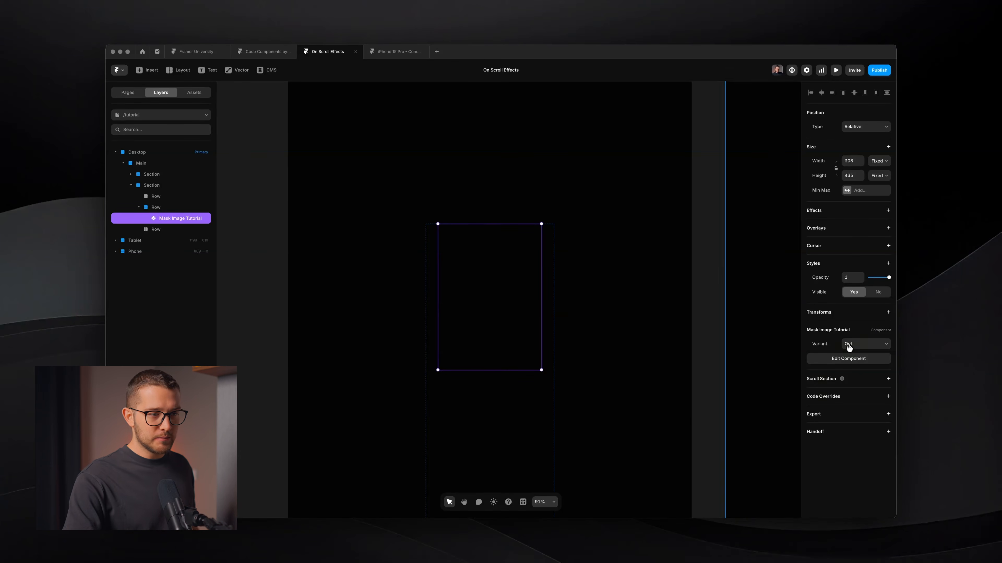
left_click(859, 343)
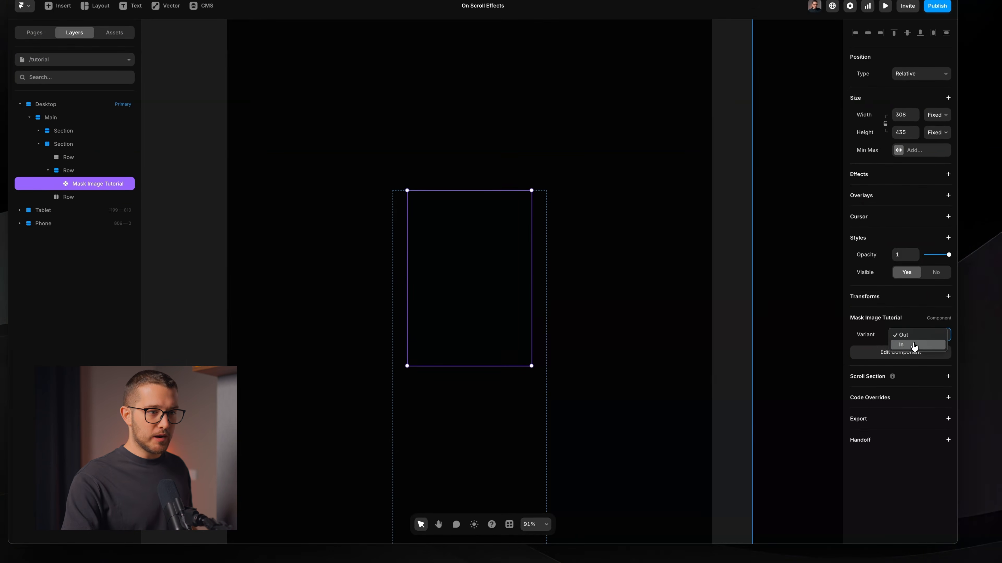
left_click(913, 345)
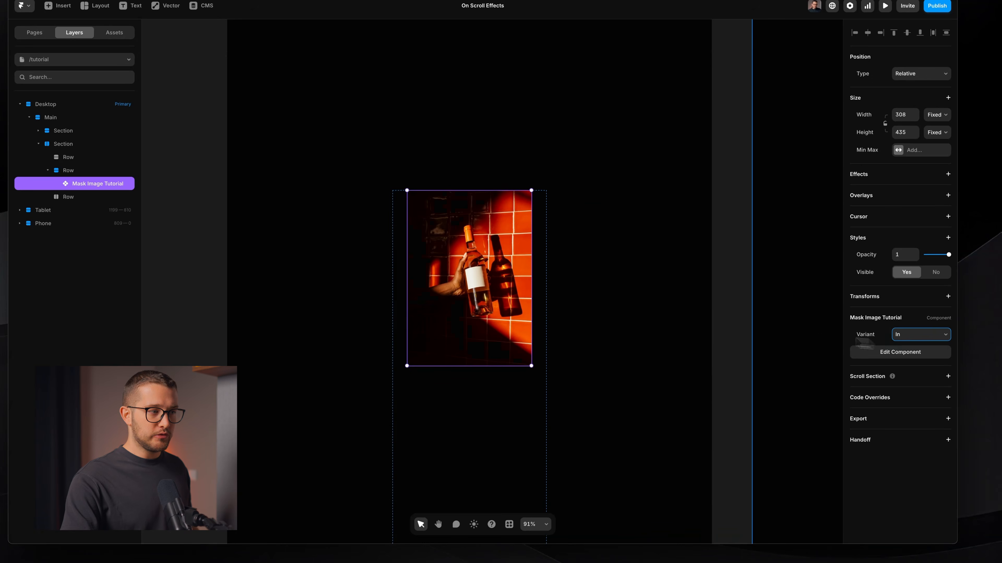
left_click(564, 318)
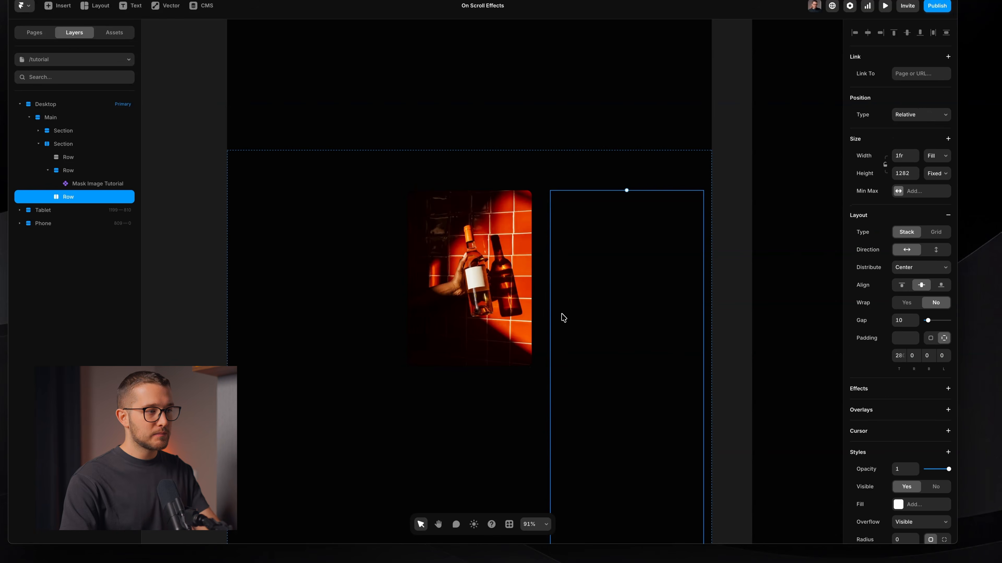
scroll(558, 325, "down", 3)
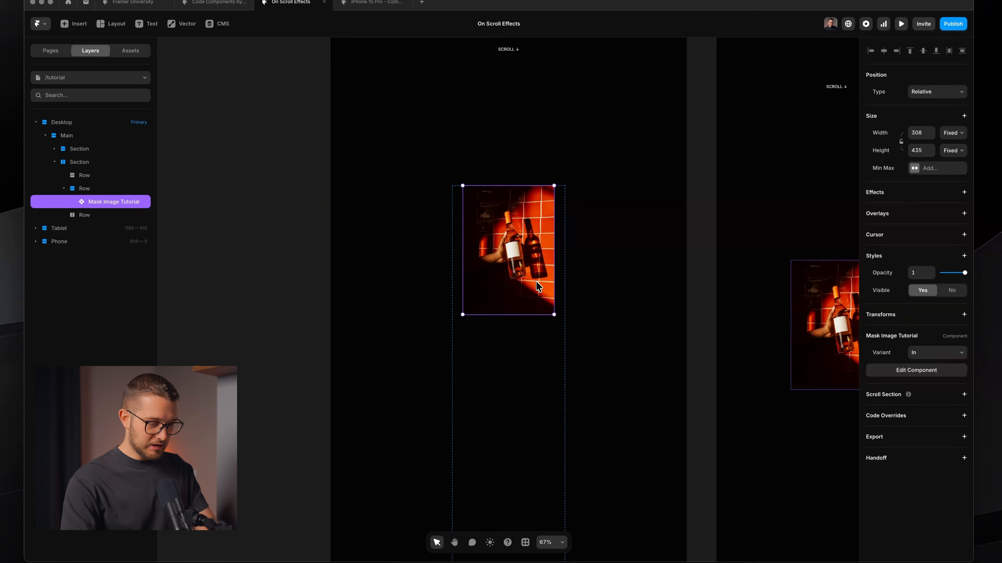
Step: Launch the Keystroke Pro application and return to the Framer page
key("alt+space")
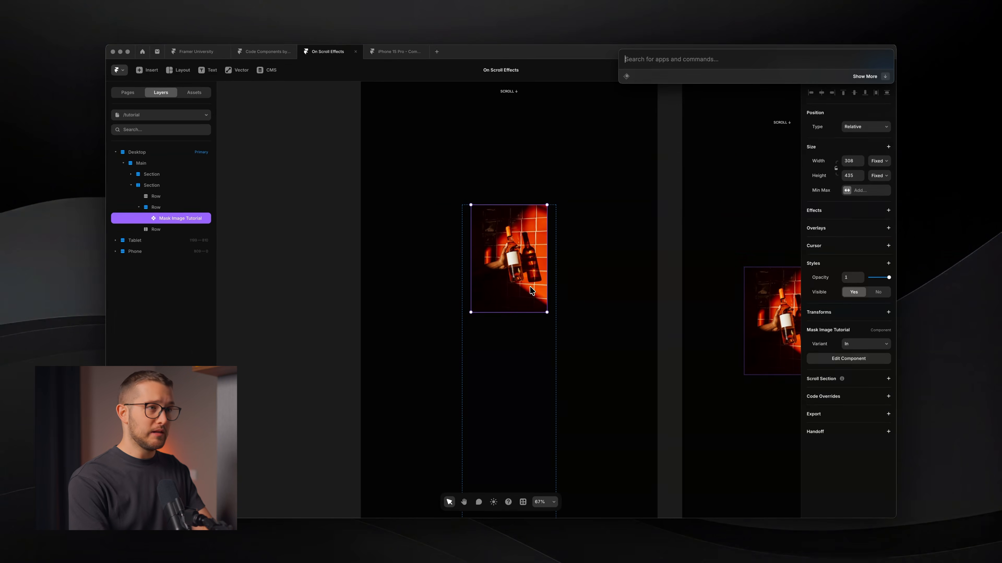
type("key")
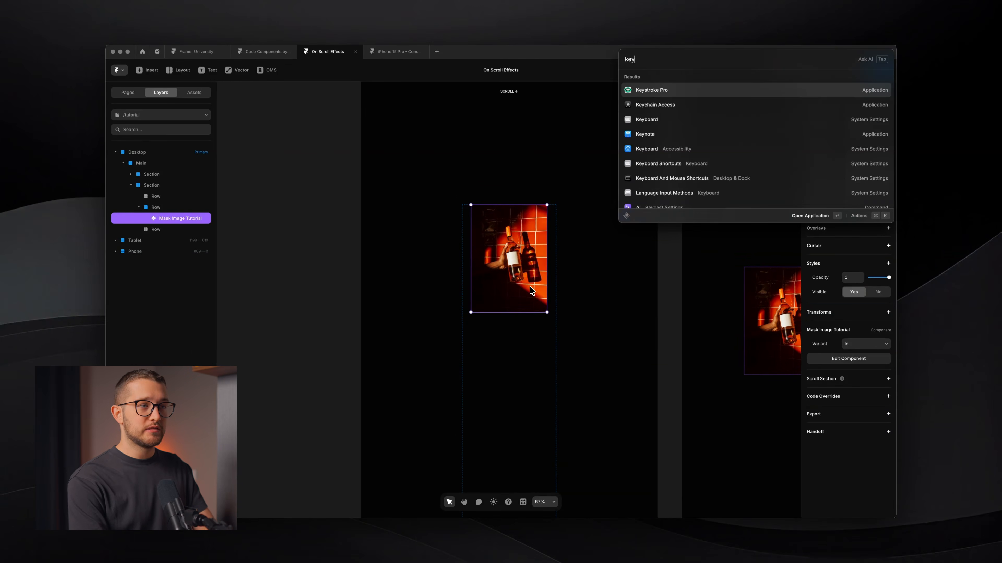
key("Return")
left_click(417, 132)
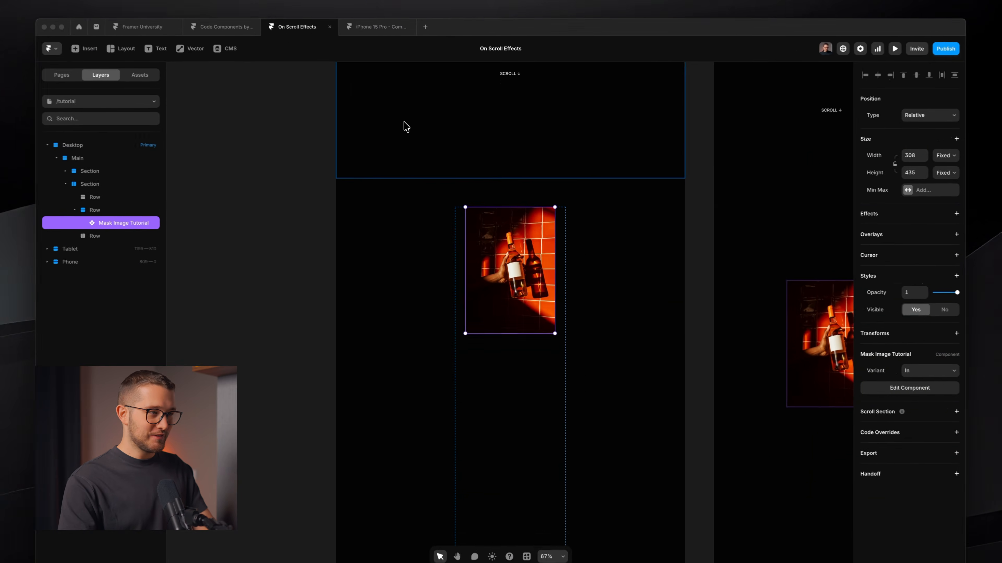
Step: Copy the Mask Image Tutorial instance and paste it into the empty rows on either side of it
key("super")
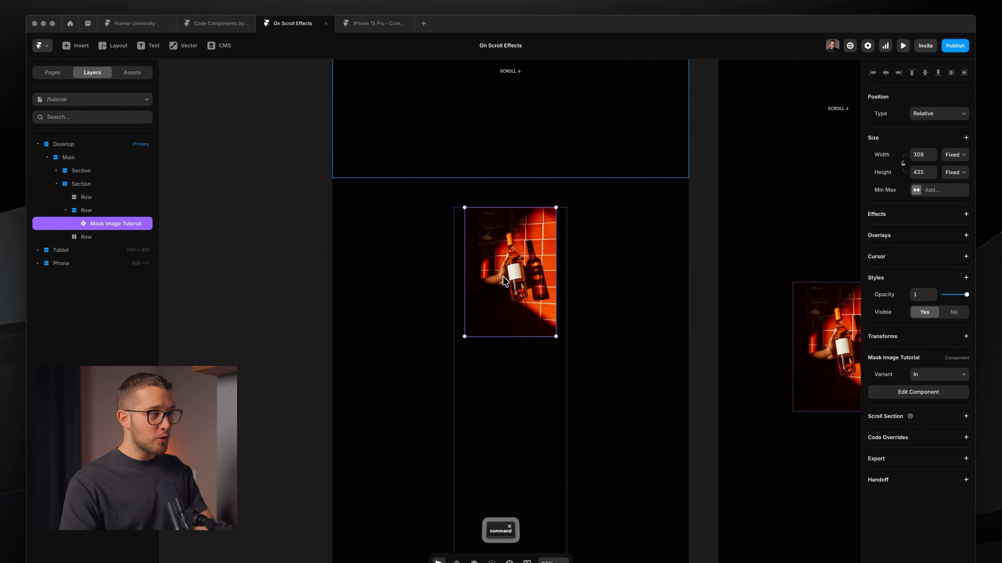
left_click(418, 373, "super")
key("super+v")
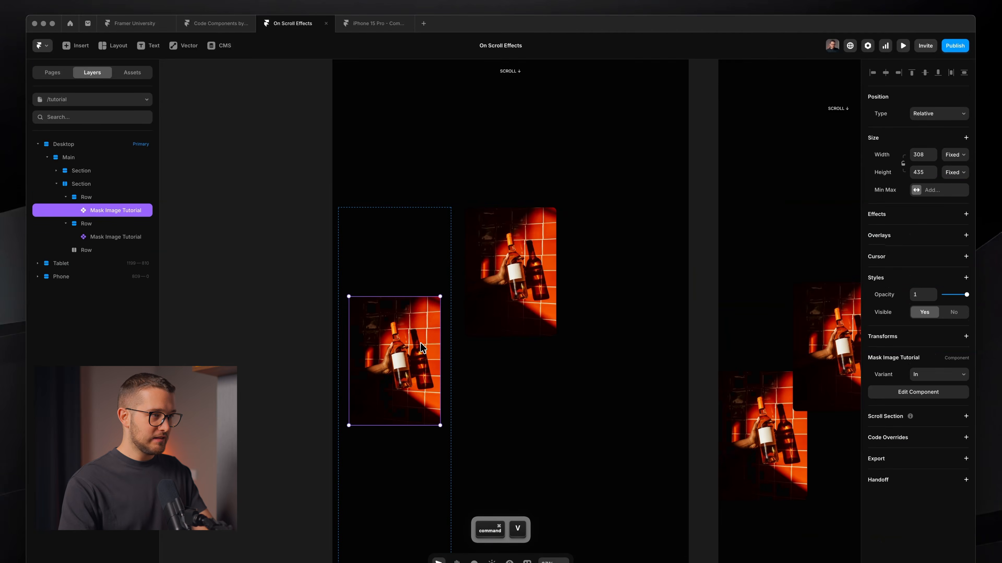
left_click(609, 375, "super")
key("super+v")
scroll(599, 371, "down", 1)
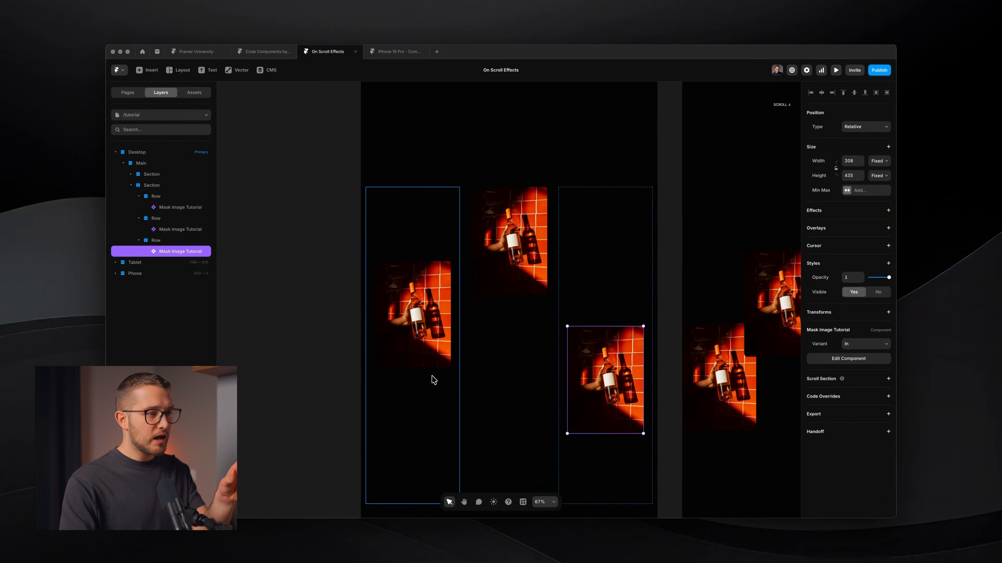
Step: Check the variant choices of the middle Mask Image Tutorial instance, keeping In
left_click(506, 287)
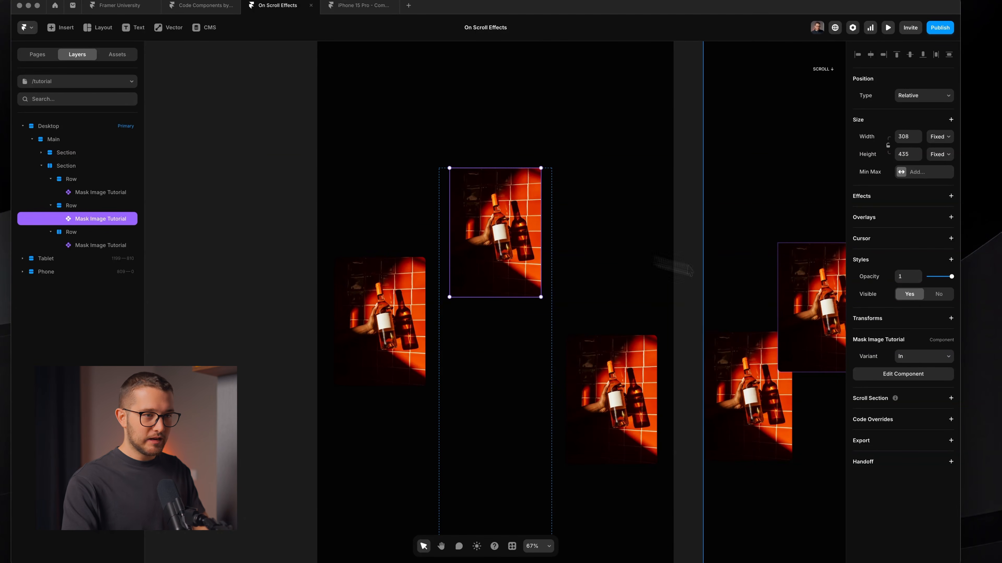
left_click(914, 343)
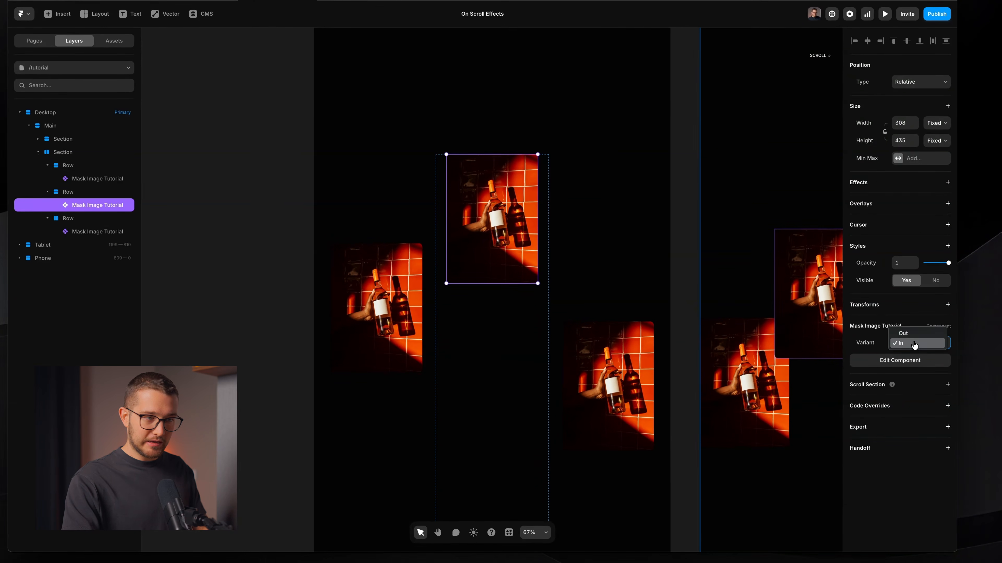
left_click(914, 343)
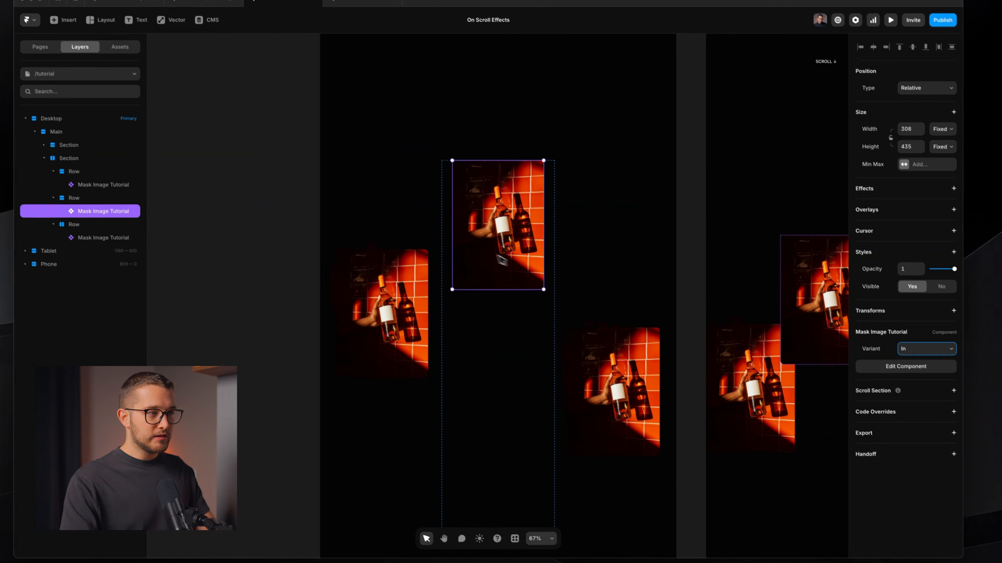
Step: Open the component for editing and create an image variable from the fill of the Out variant's Image layer
double_click(507, 270)
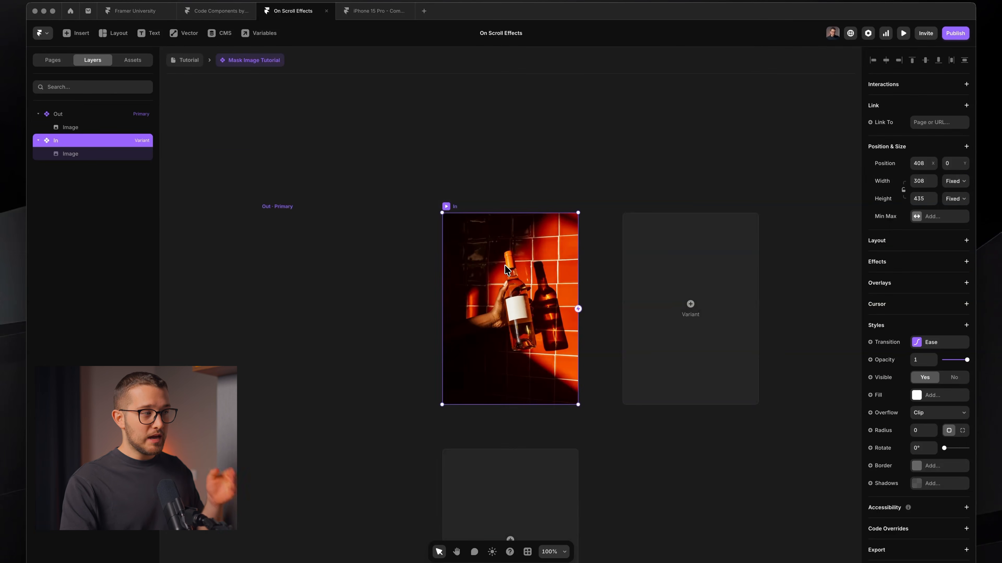
scroll(507, 271, "left", 5)
left_click(462, 284)
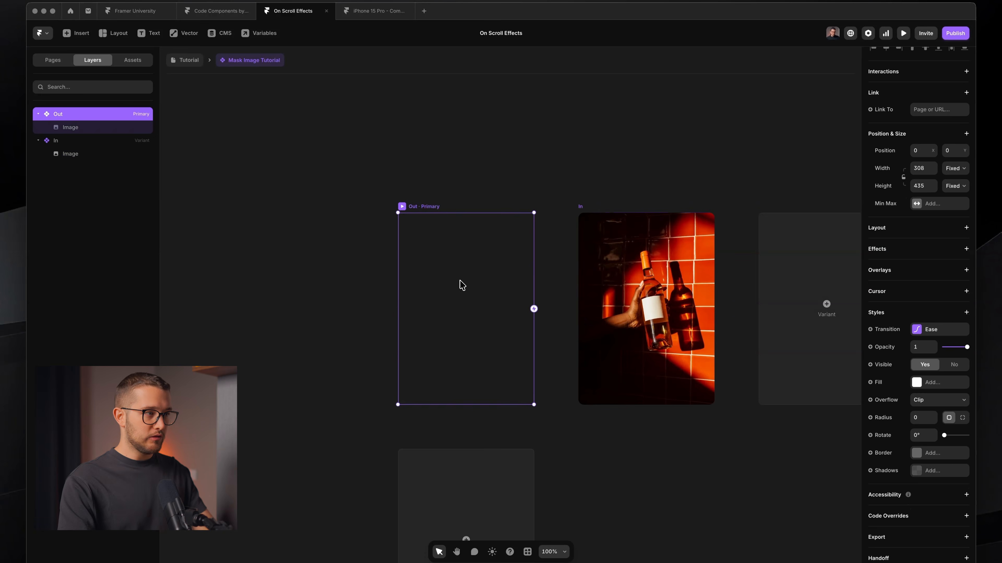
key("super")
left_click(462, 285, "super")
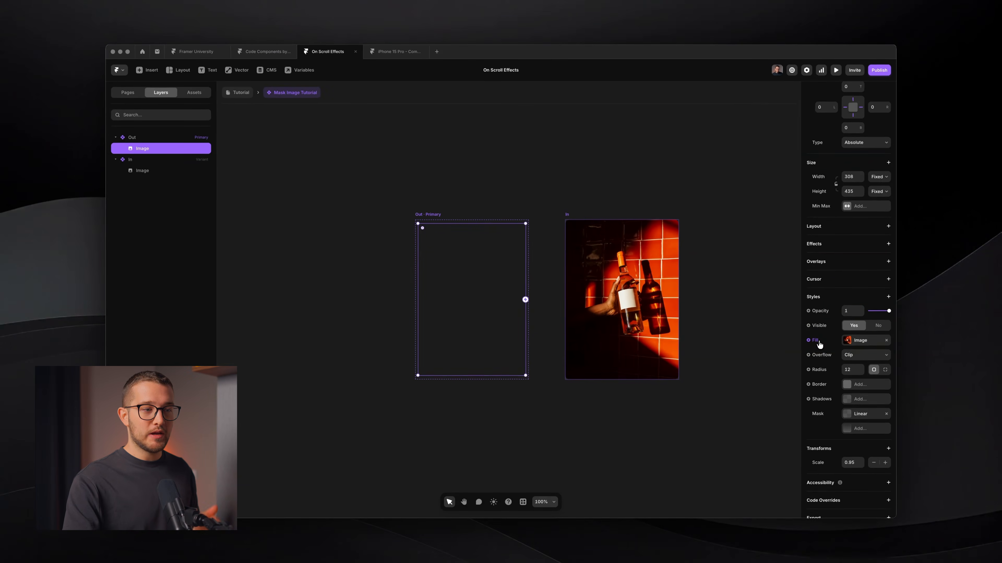
scroll(820, 345, "down", 1)
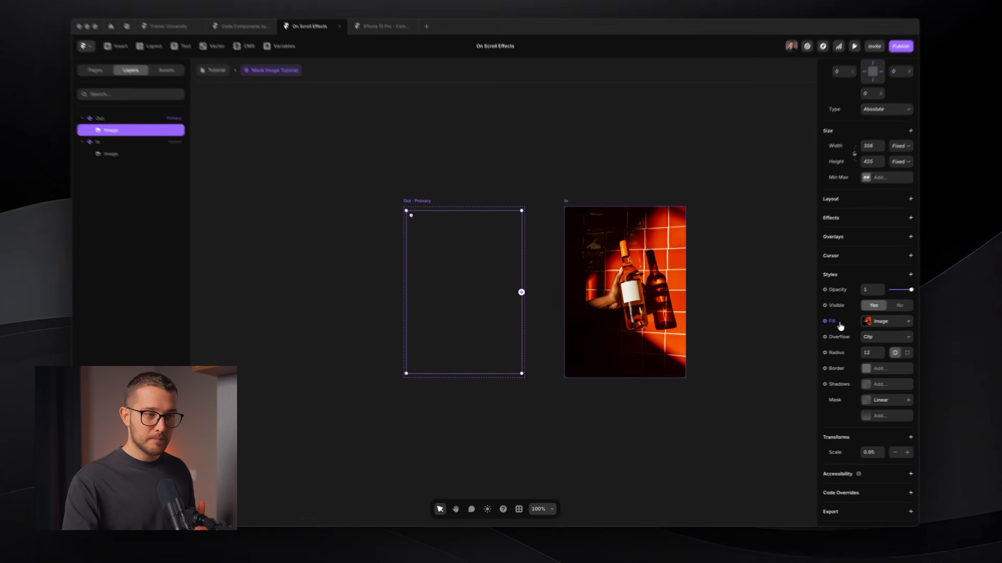
left_click(823, 331)
mouse_move(832, 345)
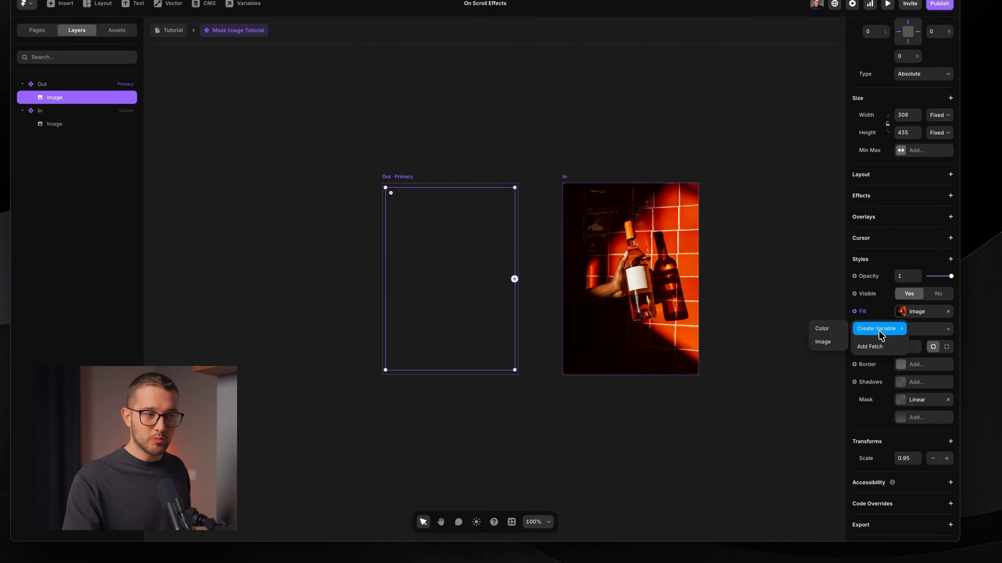
left_click(822, 342)
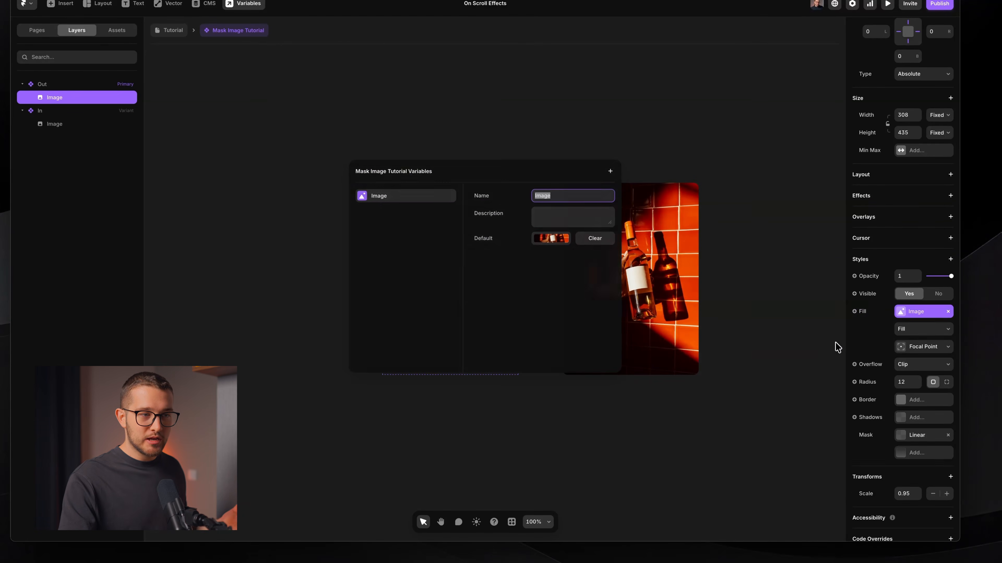
left_click(757, 421)
Step: Return to the Tutorial page and select the left, right and middle Mask Image Tutorial instances in turn
left_click(177, 30)
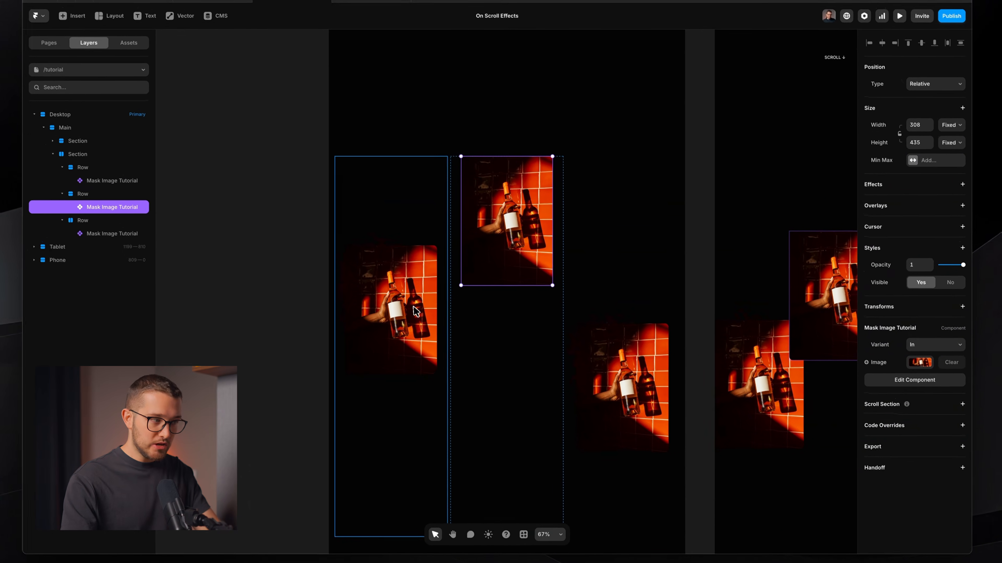
left_click(382, 294, "super")
left_click(605, 359, "super")
left_click(500, 234, "super")
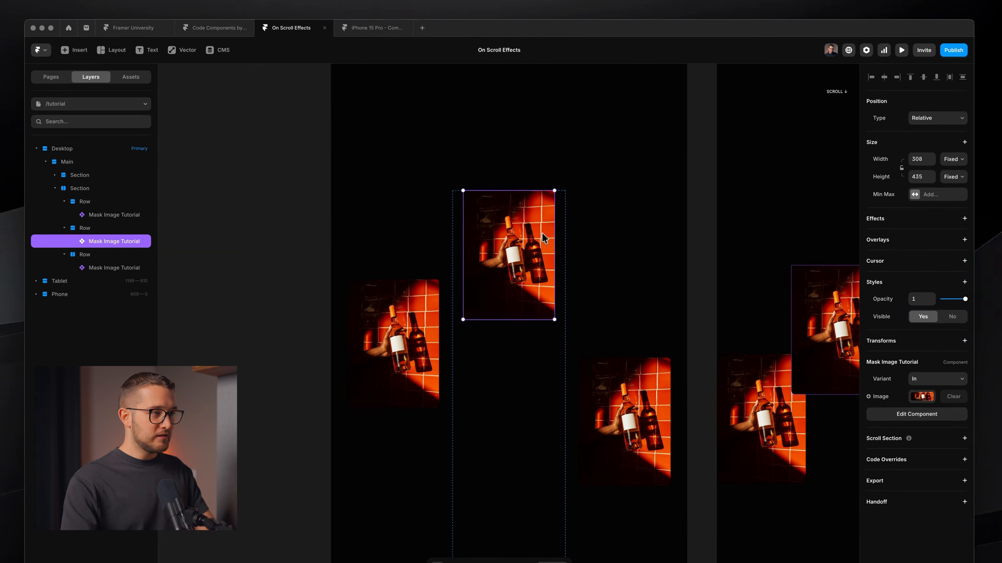
Step: Switch to the browser's image gallery and copy the picture of the red-haired woman beside curved beige walls
key("super+Tab")
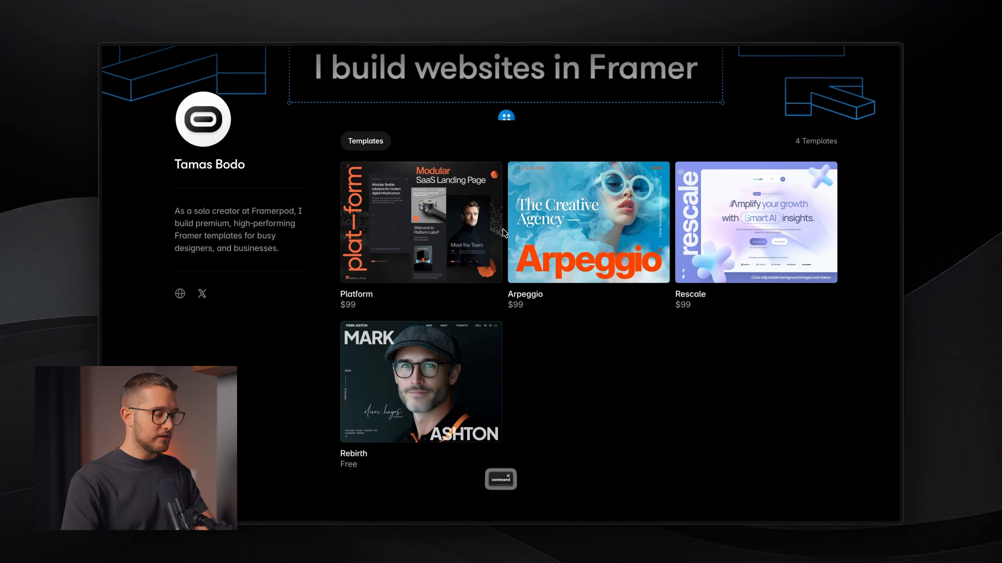
key("super+Tab")
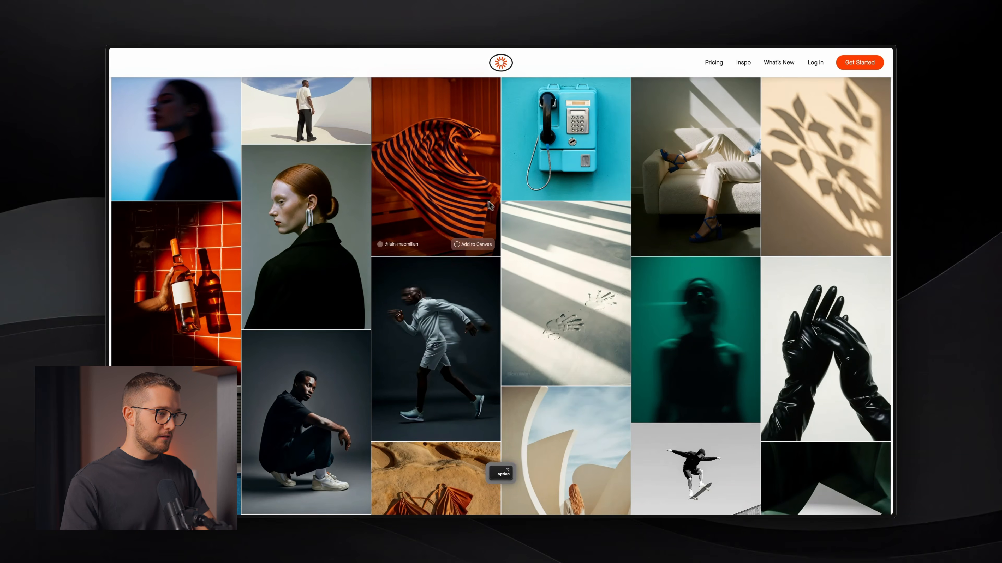
scroll(477, 251, "down", 1)
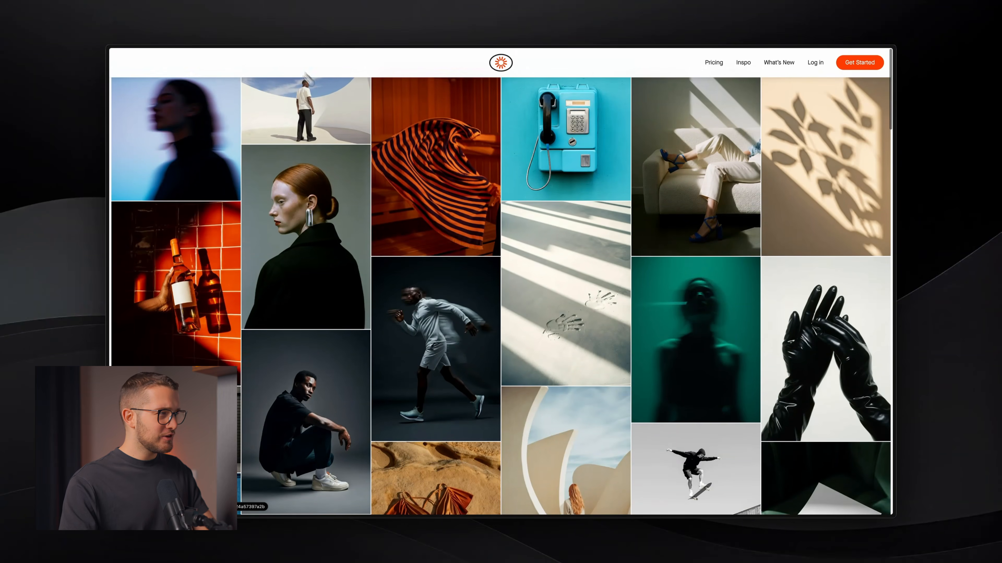
scroll(466, 197, "down", 1)
scroll(547, 369, "up", 1)
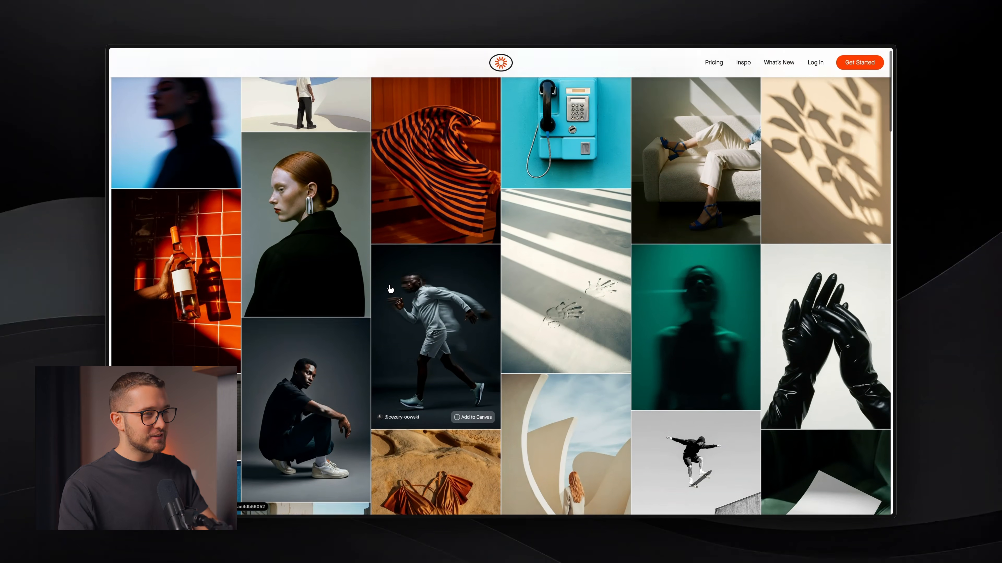
scroll(546, 368, "down", 3)
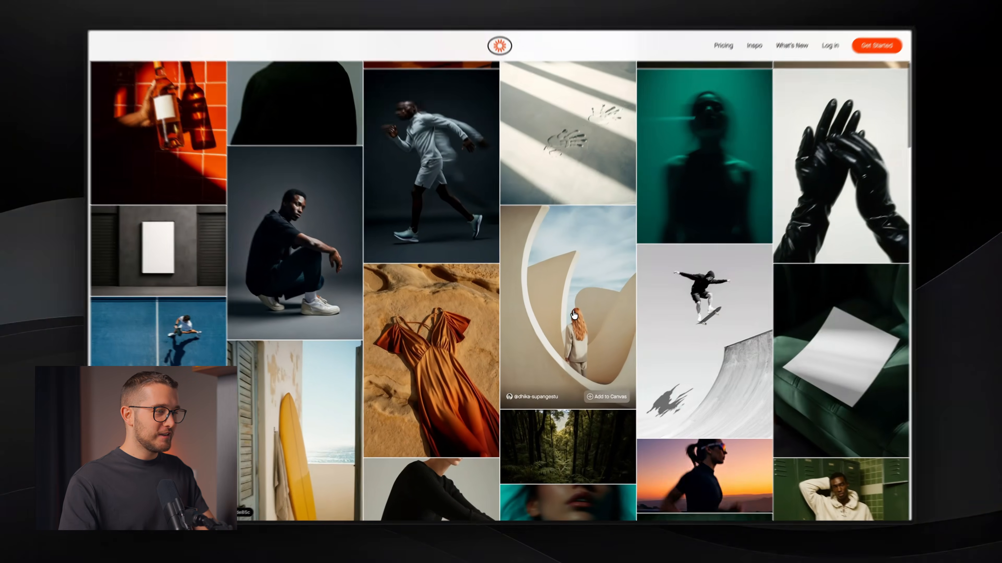
left_click(574, 314)
right_click(485, 304)
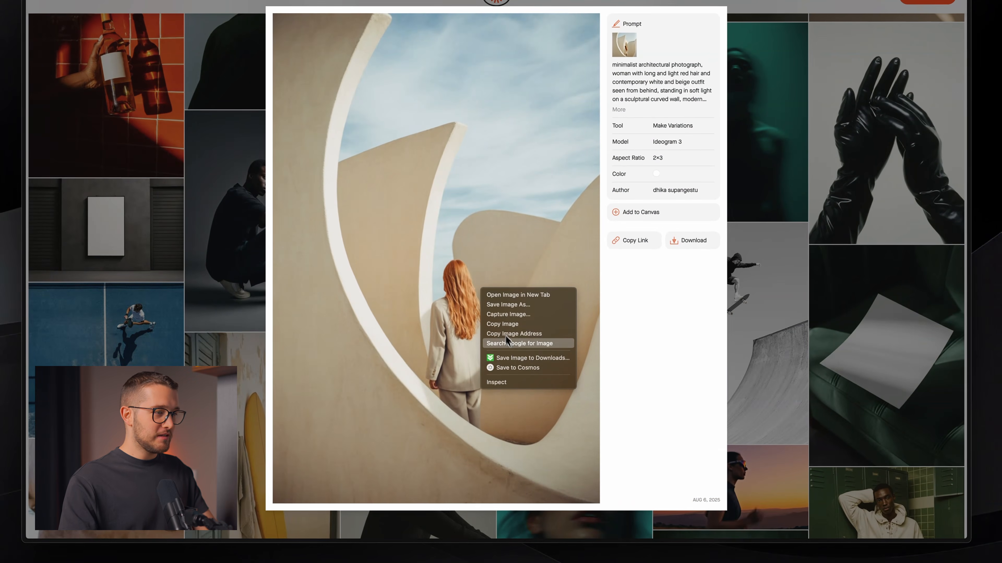
left_click(510, 327)
Step: Switch back to Framer and paste the copied architecture picture as the Image of the left Mask Image Tutorial instance
key("super+Tab")
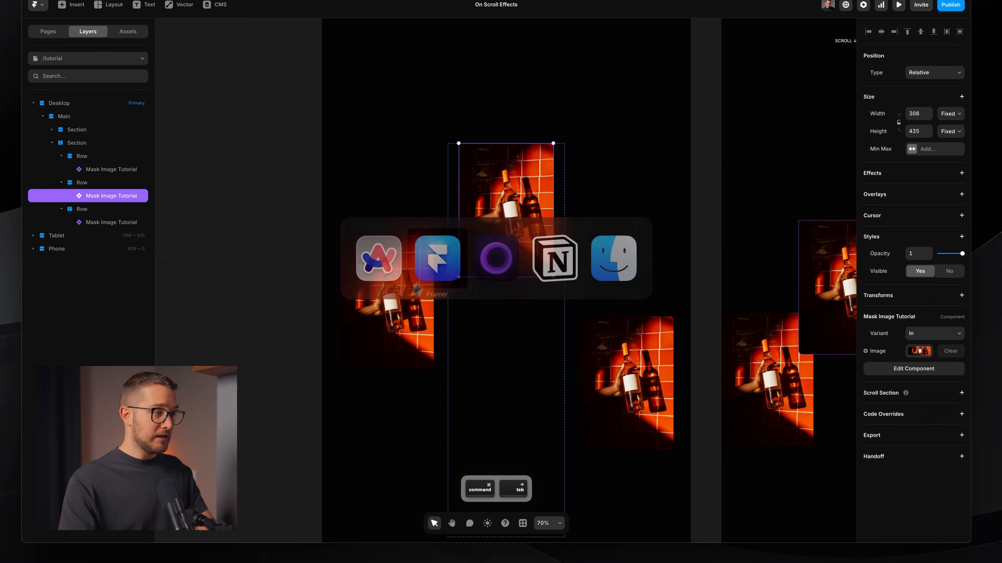
left_click(919, 350)
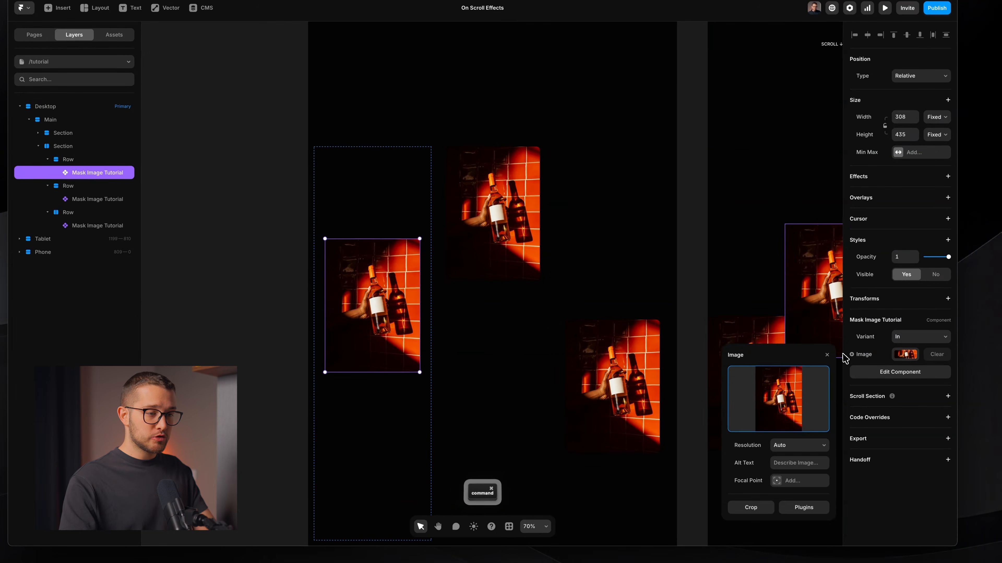
key("super+v")
left_click(827, 356)
Step: Return to the browser gallery and copy the blurred silhouette picture with the light blue background
key("super+Tab")
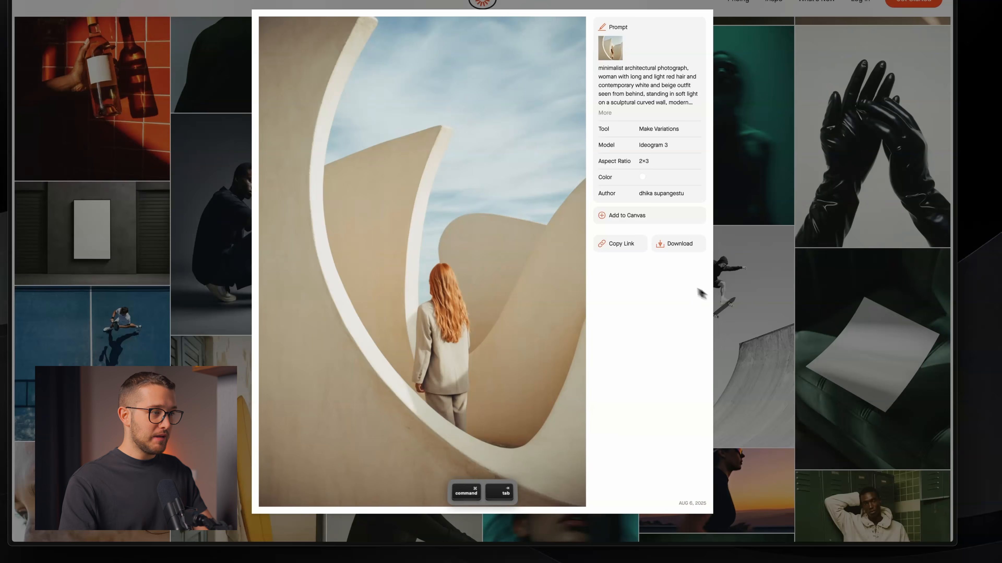
left_click(831, 292)
scroll(788, 324, "down", 5)
left_click(594, 313)
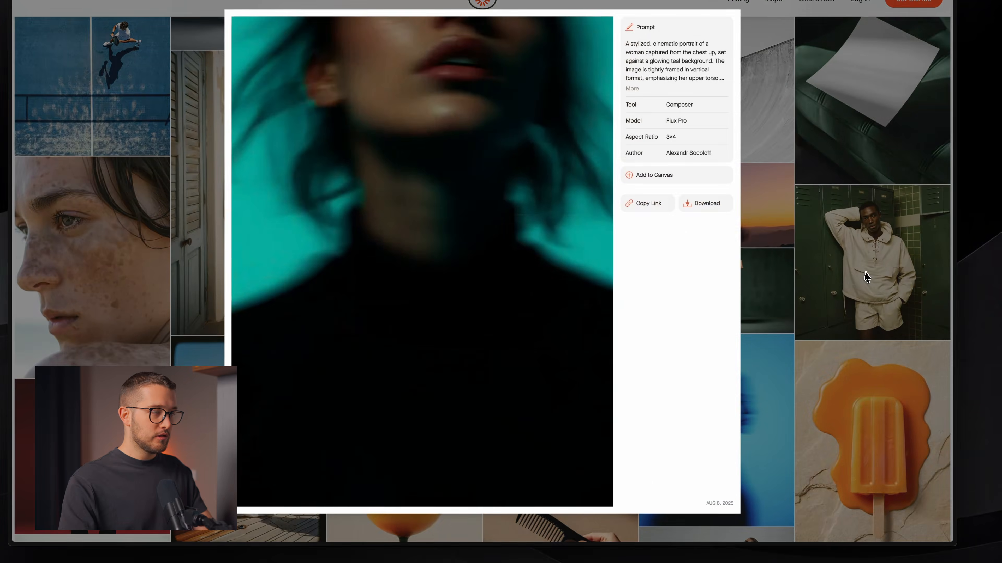
left_click(861, 275)
left_click(725, 376)
right_click(524, 257)
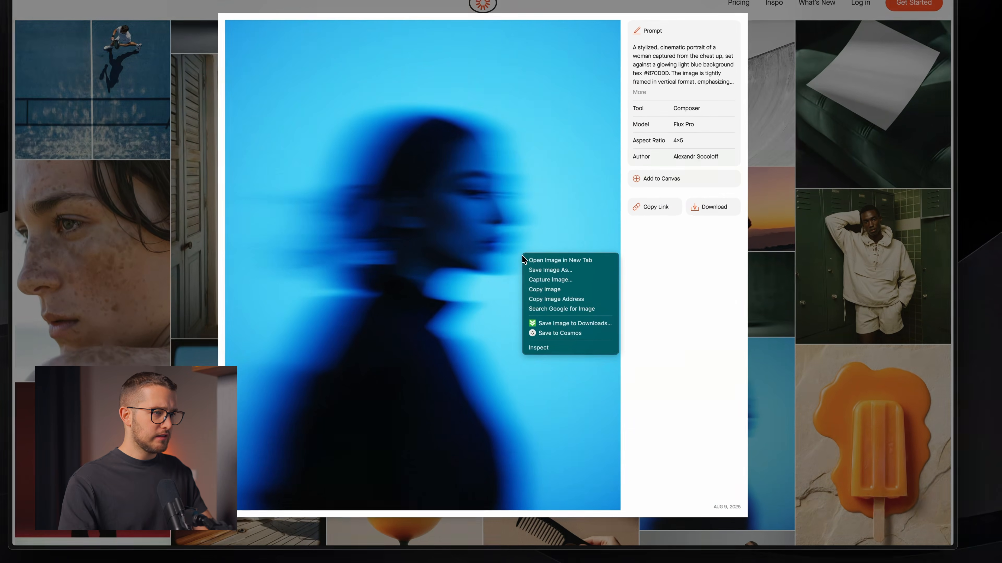
left_click(559, 295)
Step: Switch to Framer and paste the blue silhouette picture as the Image of the right Mask Image Tutorial instance
key("super+Tab")
left_click(611, 357, "super")
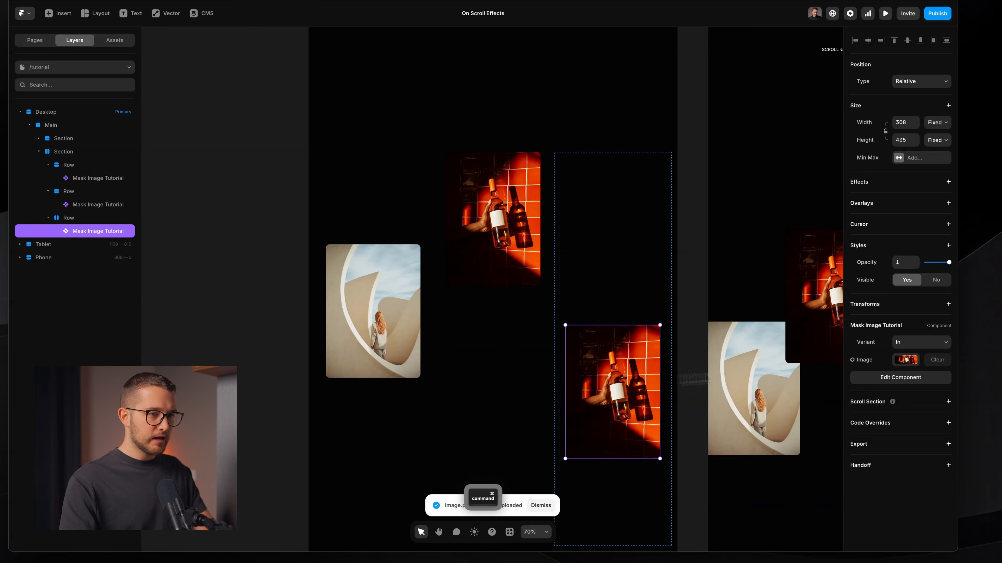
left_click(904, 360)
key("super+v")
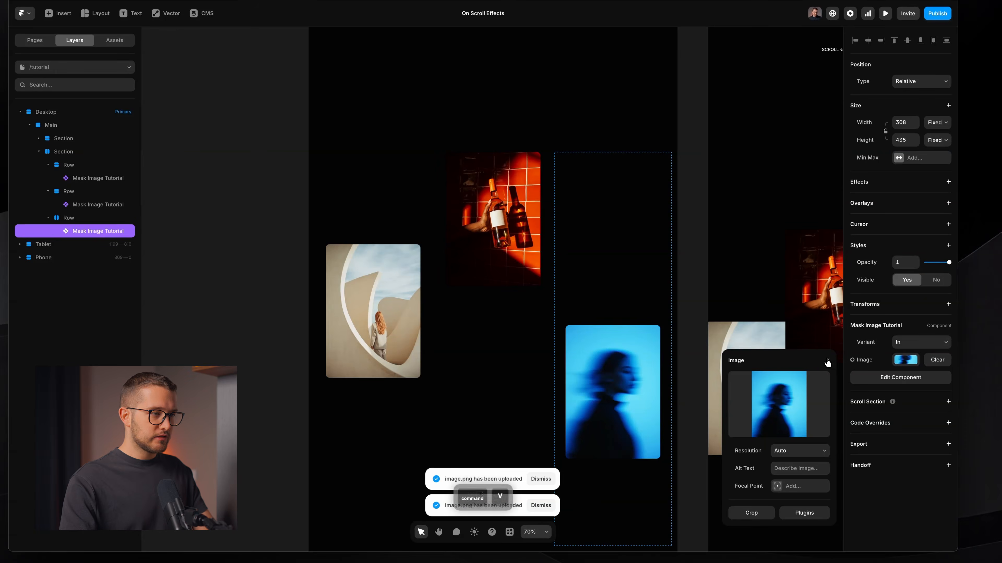
key("Escape")
Step: Preview the page and scroll through the section to check the three instance images
key("super+p")
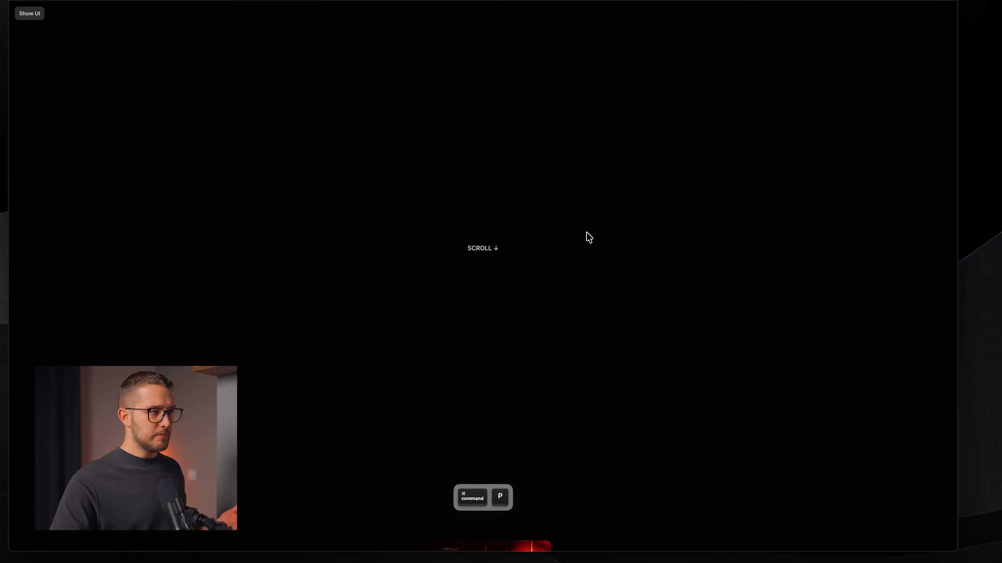
scroll(589, 237, "down", 10)
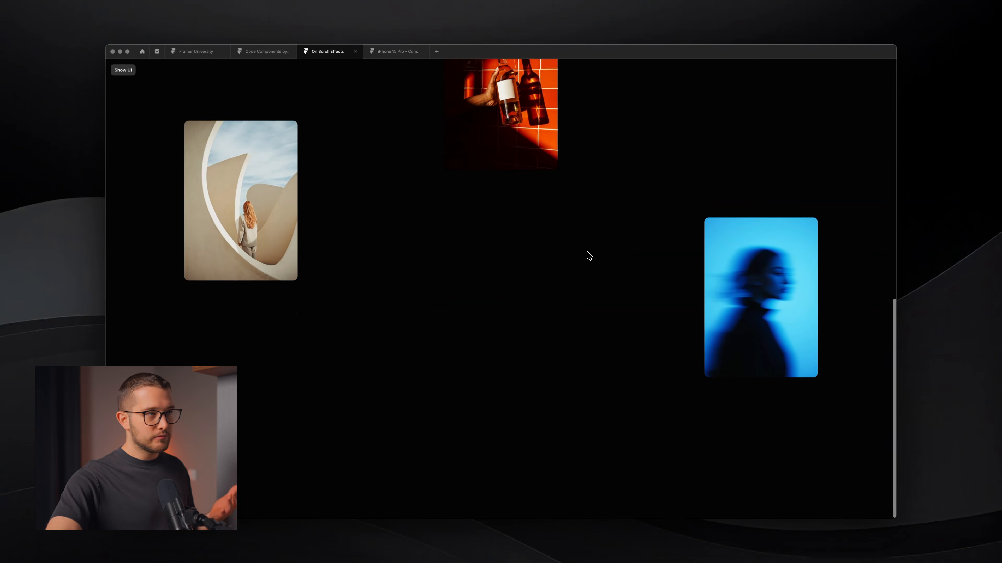
scroll(589, 255, "up", 3)
key("Escape")
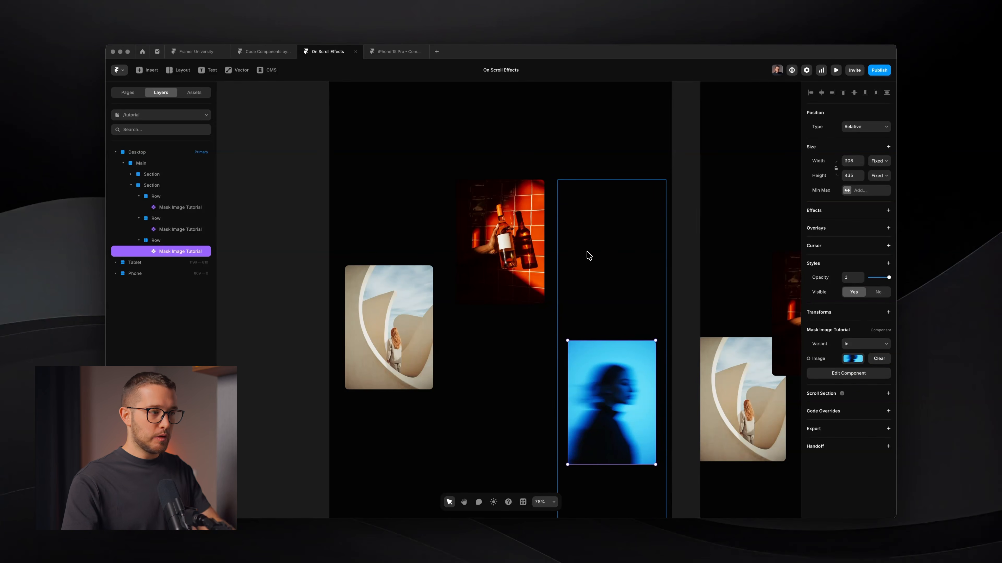
Step: Add a Scroll Variant effect to all three Mask Image Tutorial instances together
left_click(497, 242, "super")
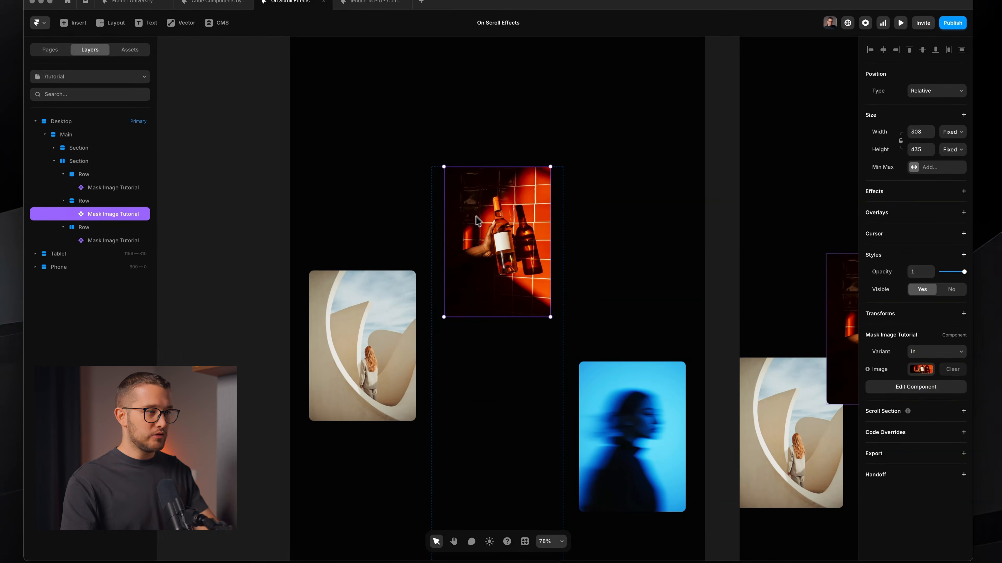
left_click(393, 333, "super")
left_click(675, 413, "super")
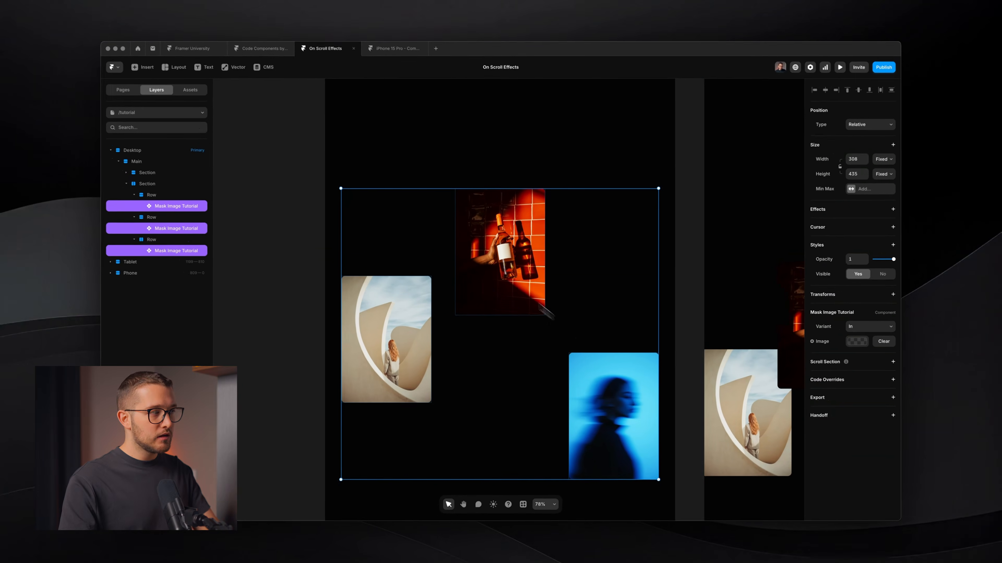
left_click(864, 214)
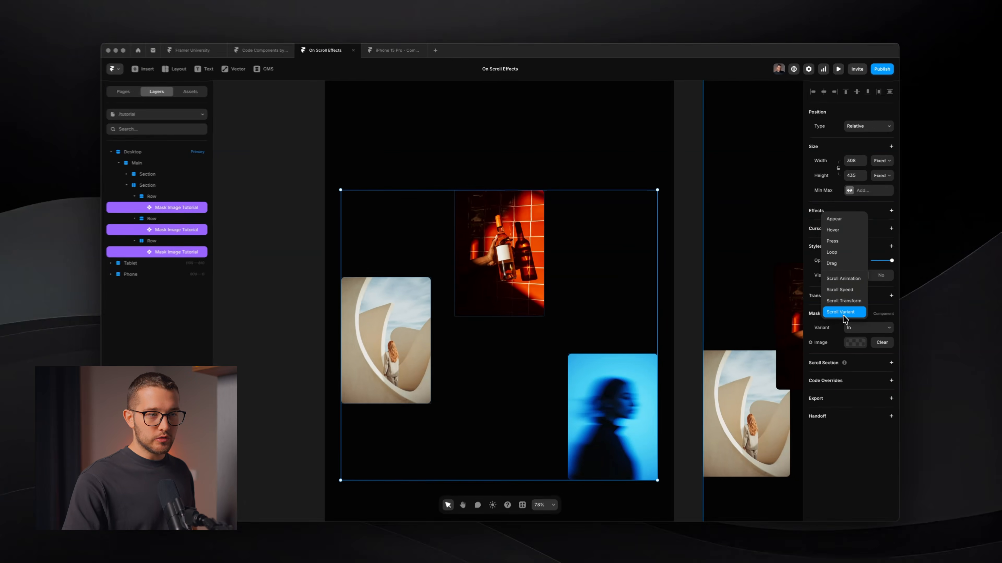
left_click(843, 314)
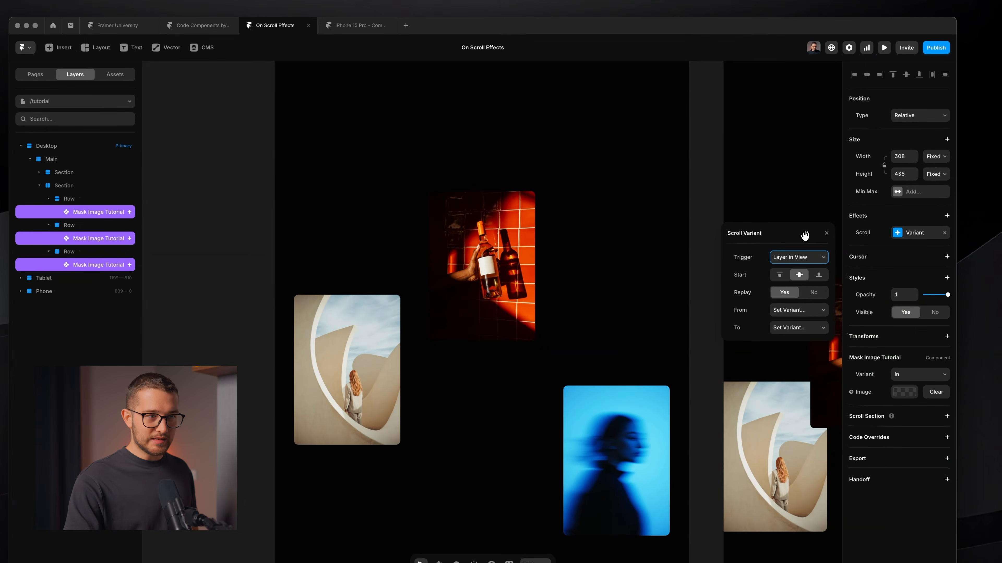
Step: Set the Scroll Variant effect of the three instances to go from Out to In
left_click_drag(802, 236, 715, 145)
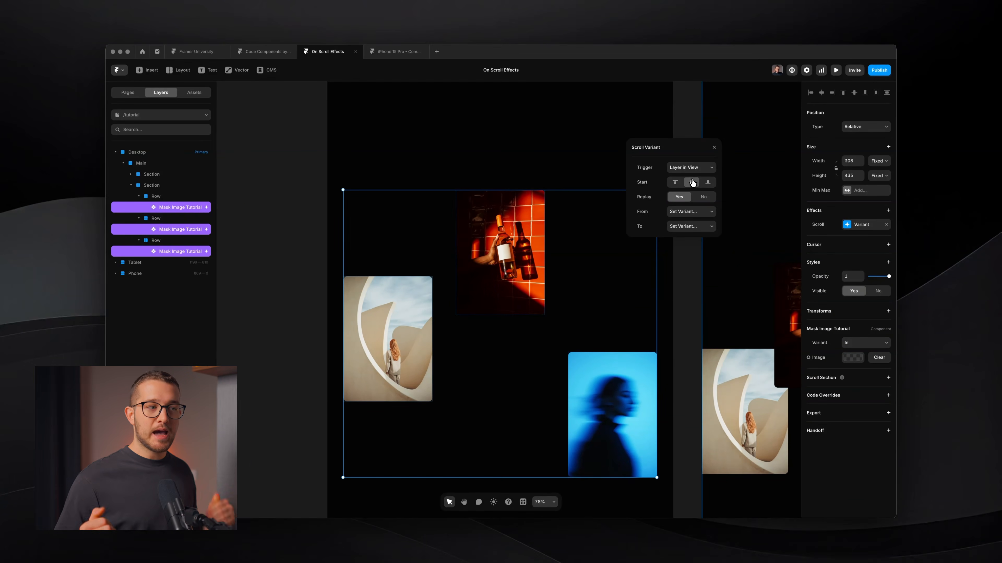
left_click(679, 213)
left_click(681, 219)
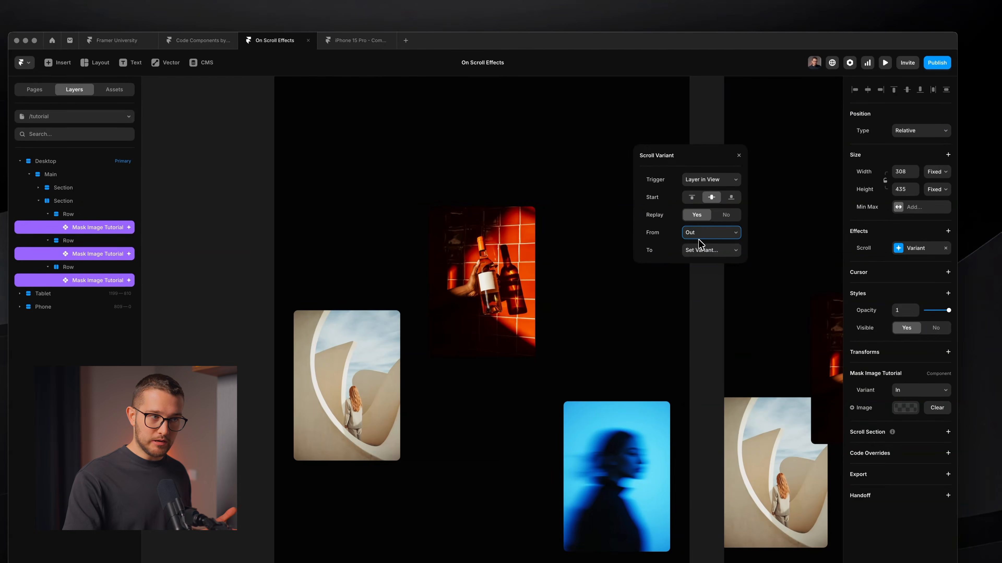
left_click(699, 253)
left_click(706, 276)
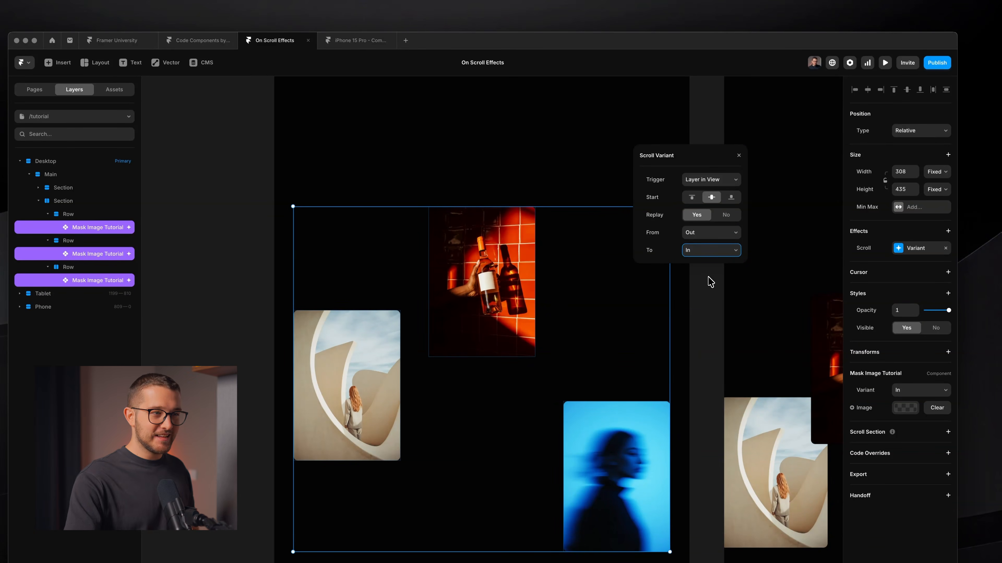
left_click(737, 157)
left_click(704, 199)
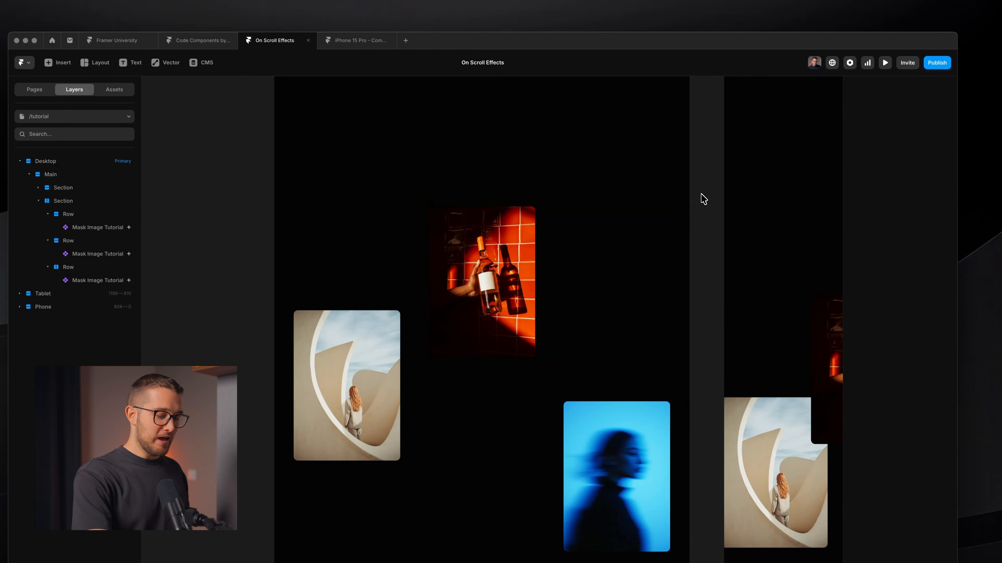
Step: Preview the page and scroll down and up to check the image reveal on each instance
key("super+p")
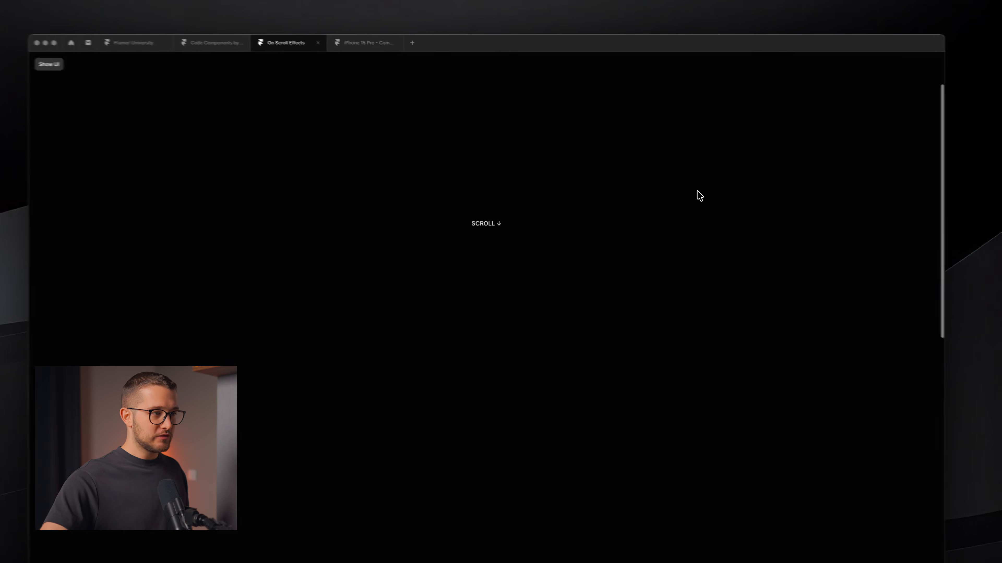
scroll(699, 196, "down", 10)
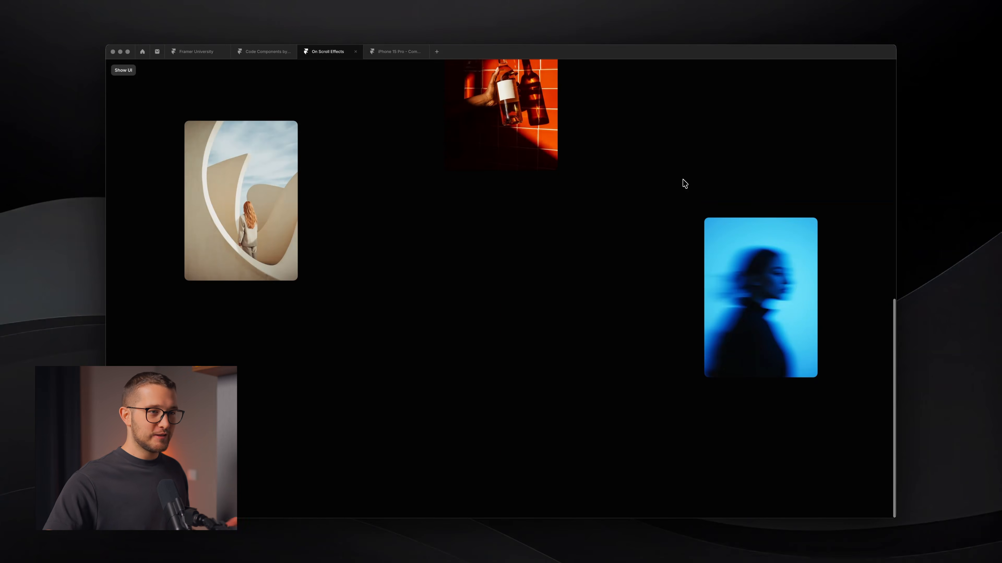
scroll(684, 184, "up", 10)
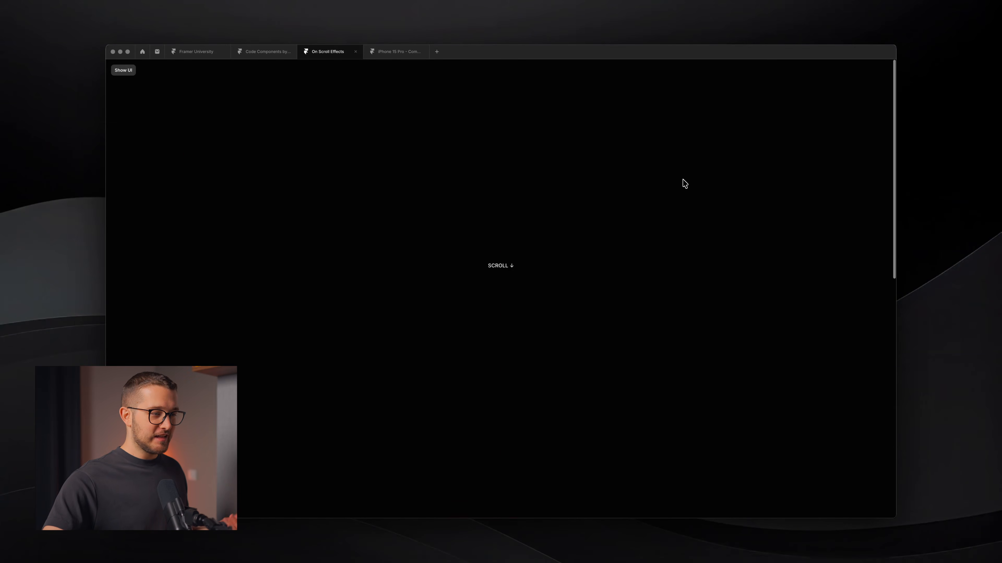
scroll(684, 184, "down", 10)
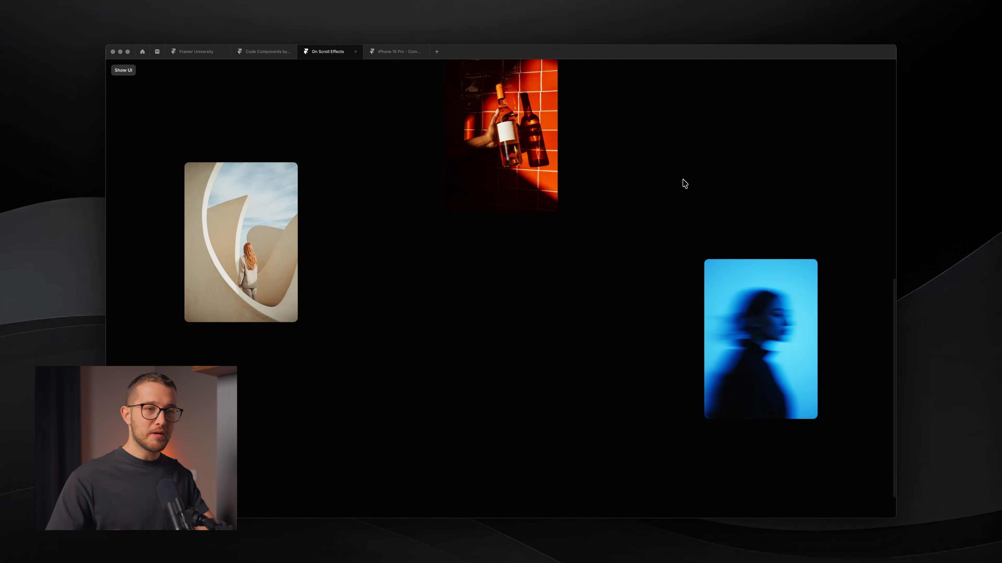
key("Escape")
Step: Set Replay to No in the middle instance's Scroll Variant effect and switch it back to Yes
left_click(486, 248, "super")
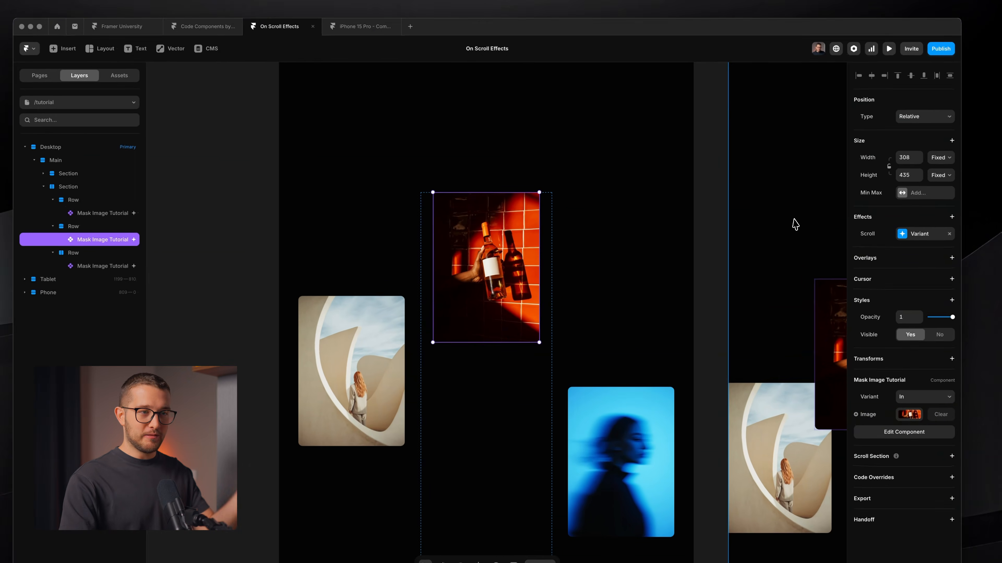
left_click(911, 233)
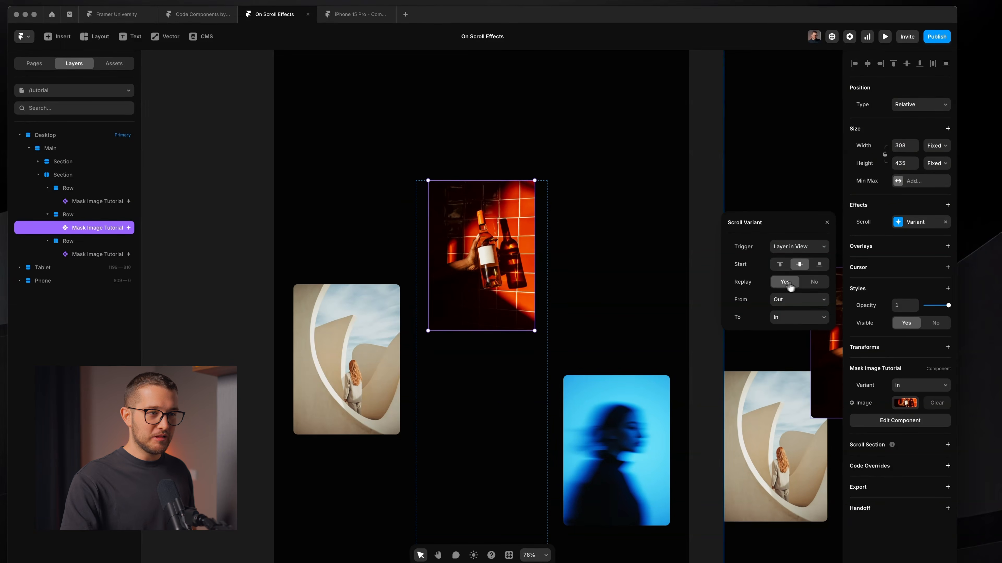
left_click(826, 224)
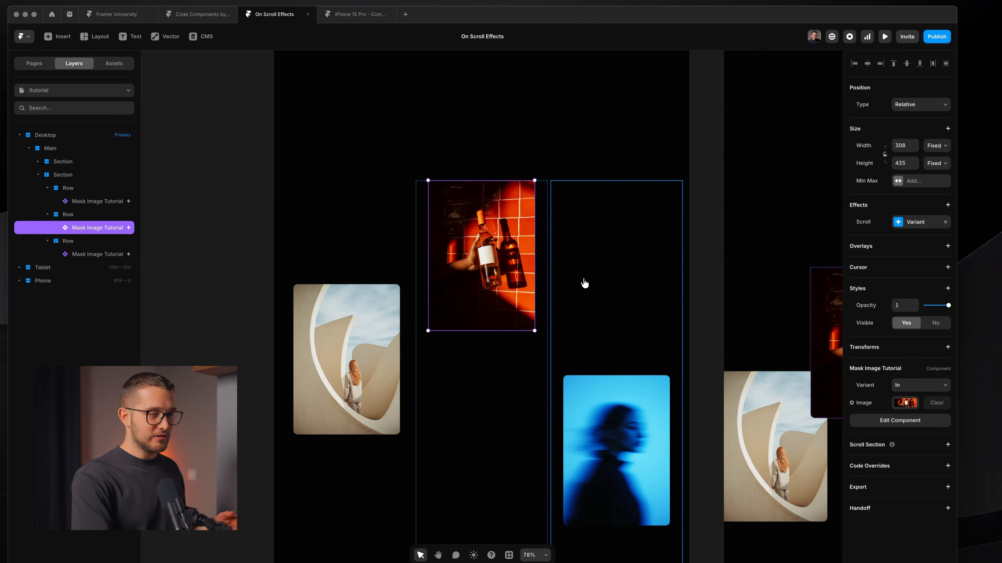
key("super")
left_click(913, 222)
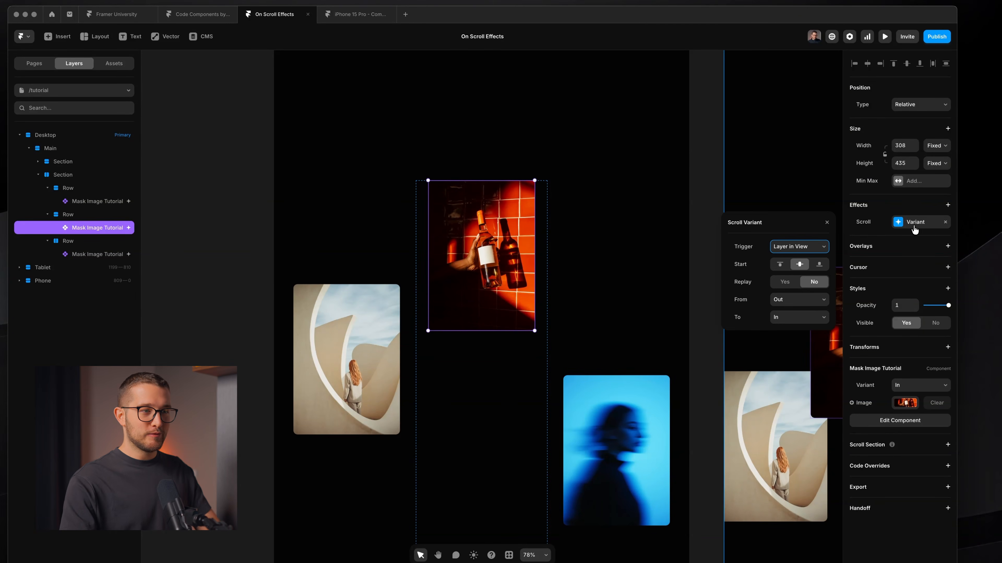
left_click(787, 281)
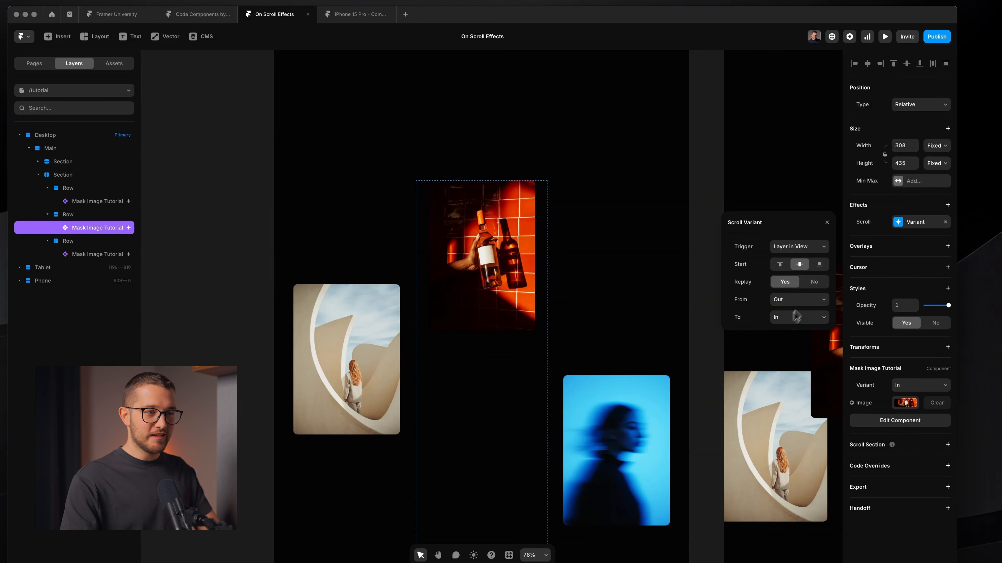
left_click(827, 223)
left_click(716, 242)
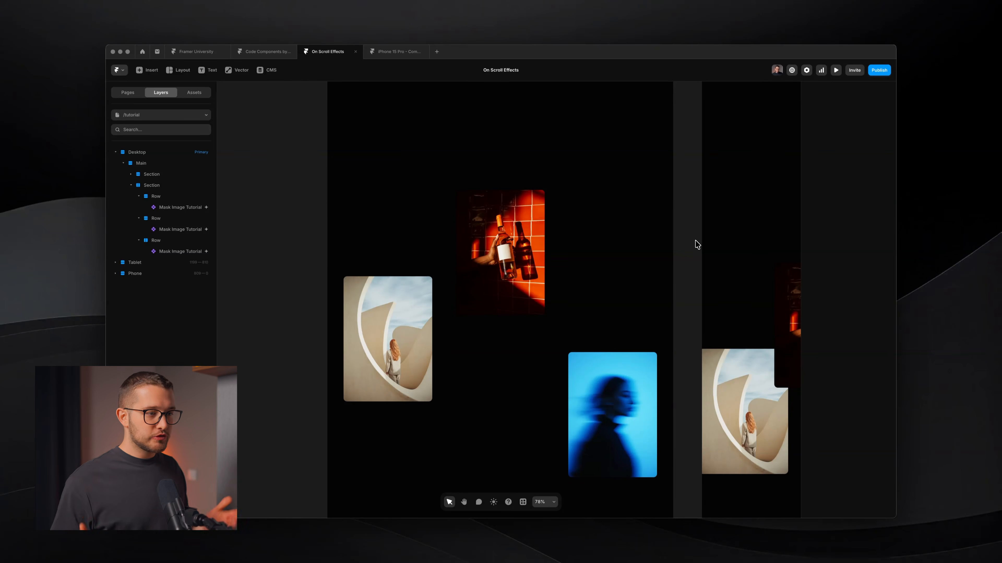
Step: Open the Mask Image Tutorial component, inspect the Out variant's image settings, and return to the Tutorial page
left_click(505, 257)
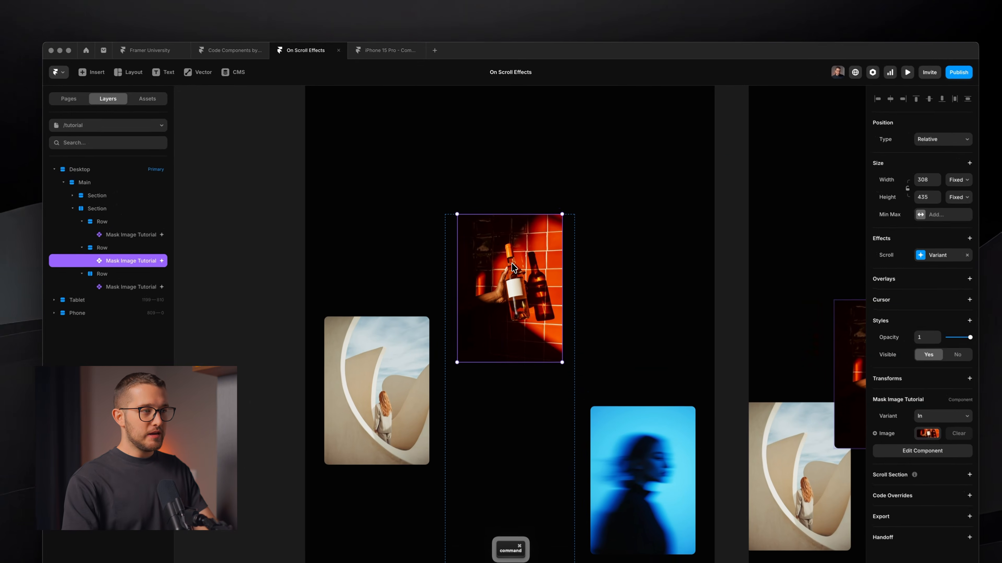
double_click(505, 260)
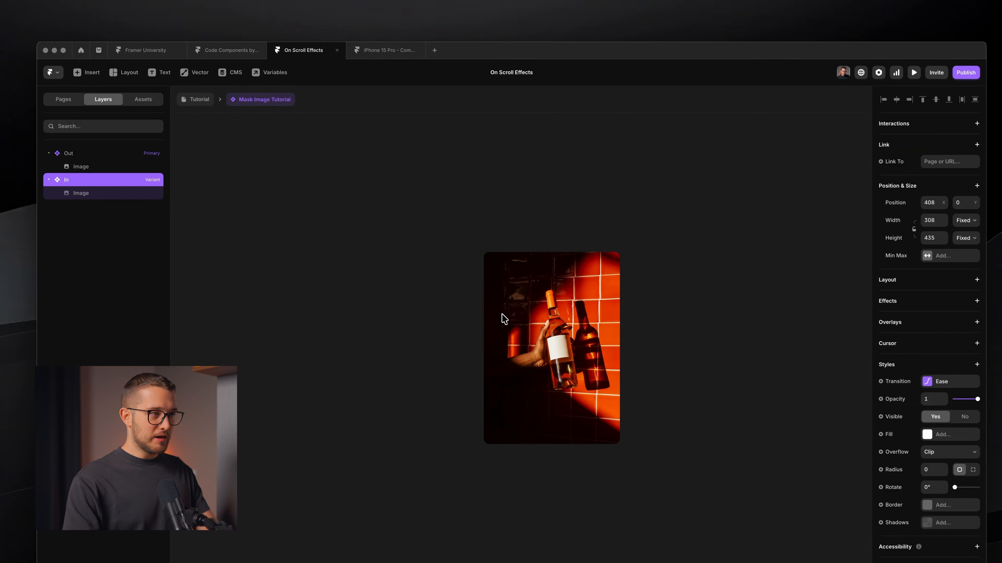
left_click(422, 308, "super")
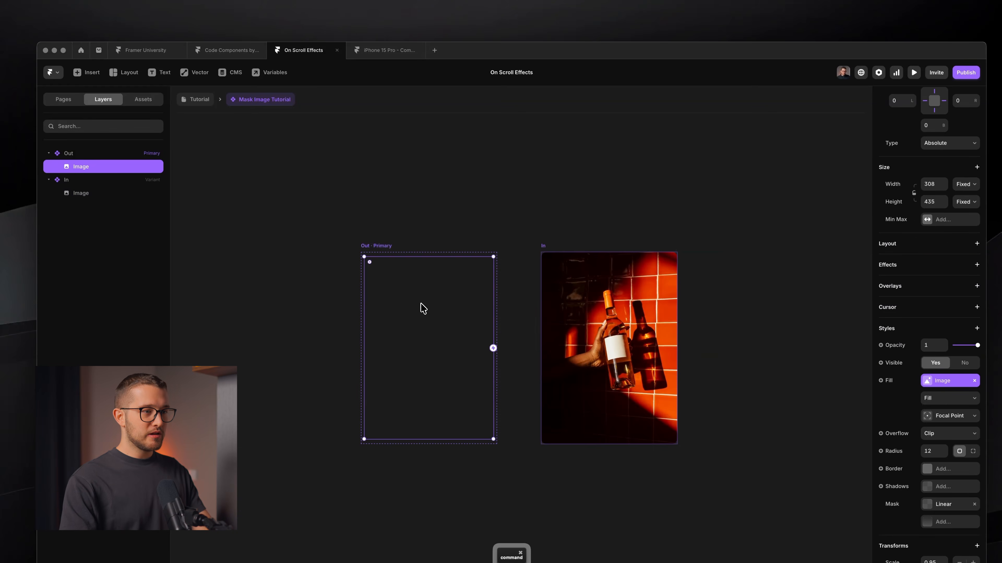
left_click(544, 207)
left_click(182, 99)
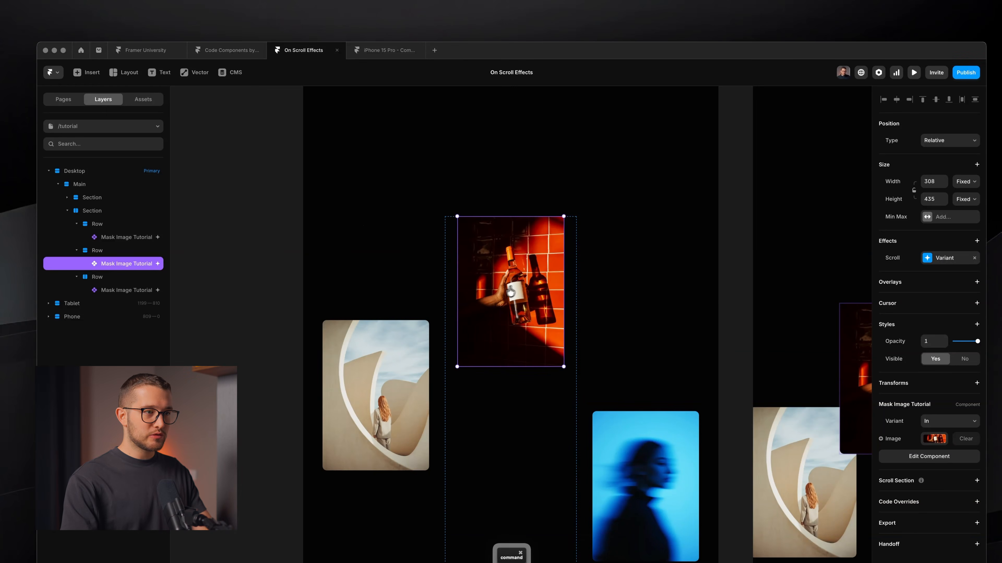
Step: Try a Layer in View scroll animation on the middle row, look at its Enter & Exit settings, and remove the effect
left_click(568, 320)
scroll(938, 368, "down", 1)
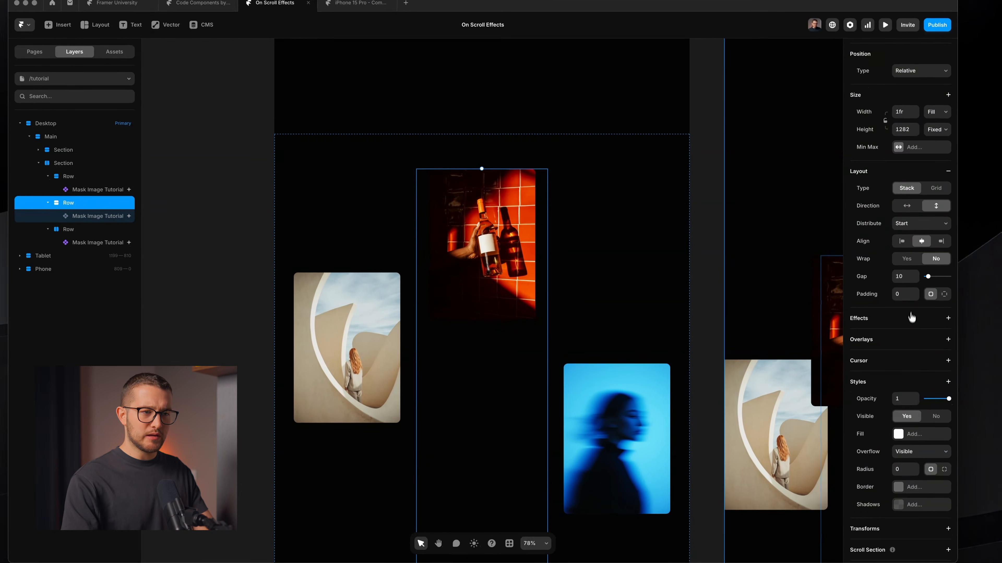
left_click(940, 368)
left_click(882, 415)
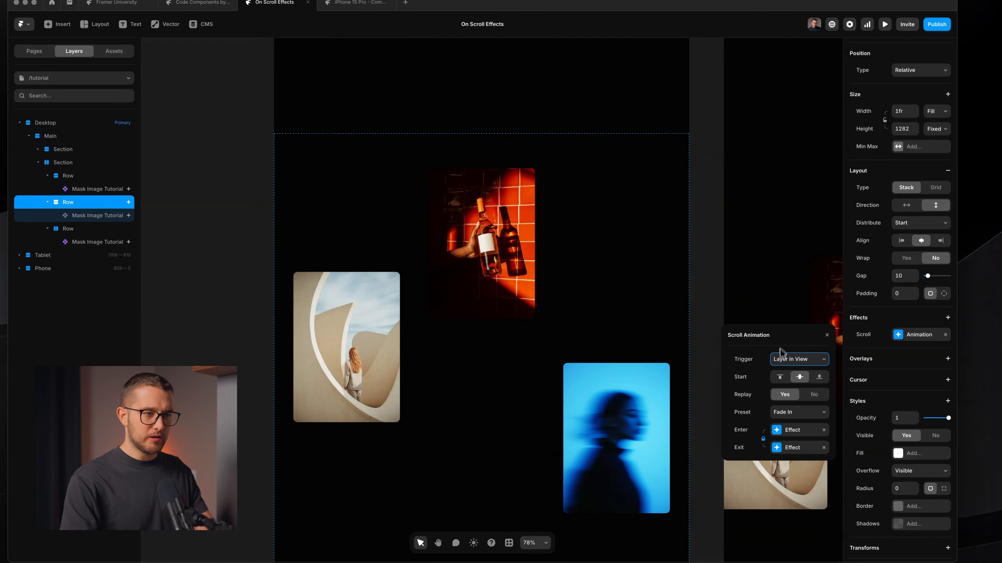
left_click(769, 255)
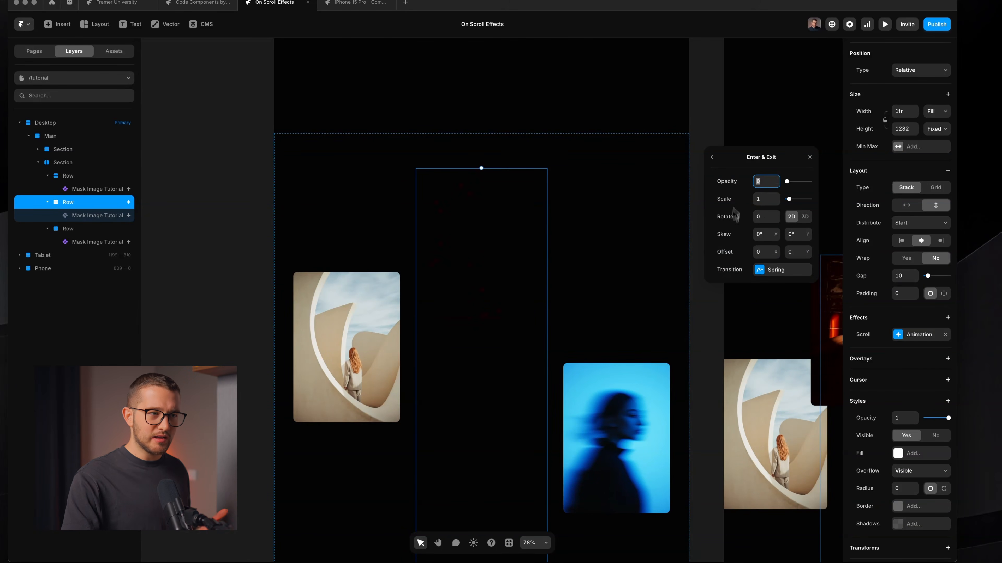
left_click(811, 159)
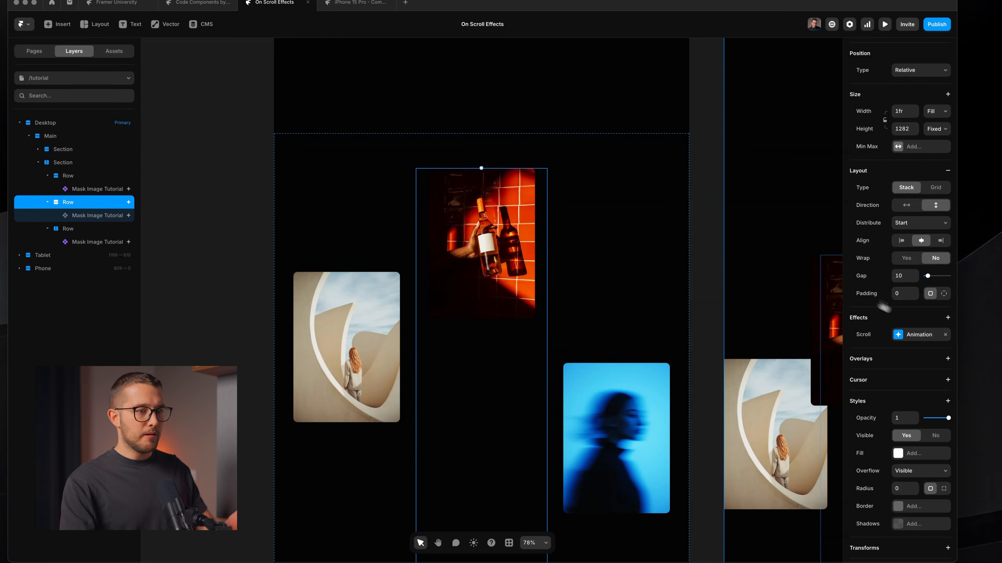
left_click(945, 334)
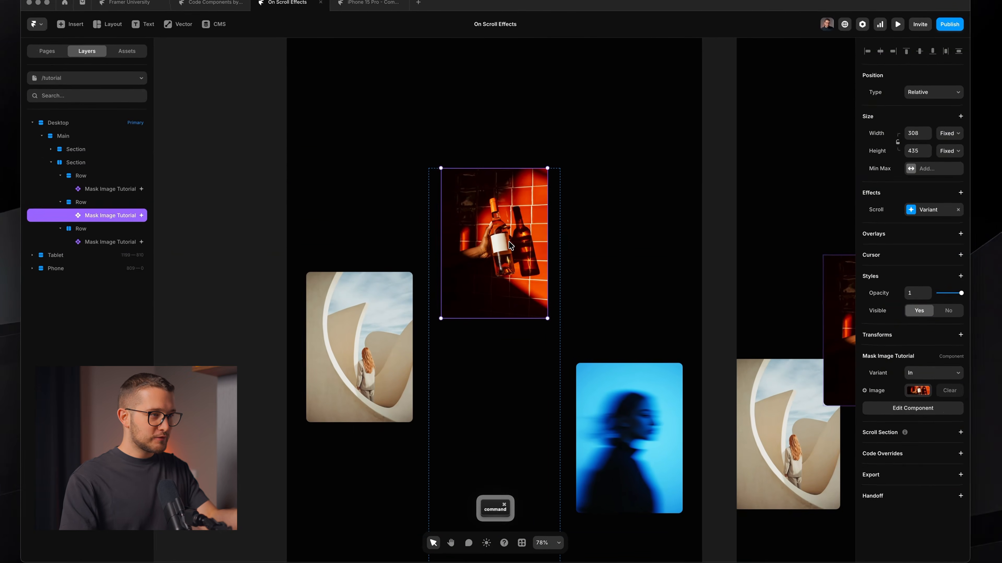
Step: Open the Mask Image Tutorial component and set the corner radius of the Out variant's image to 0
double_click(495, 233)
scroll(480, 305, "left", 1)
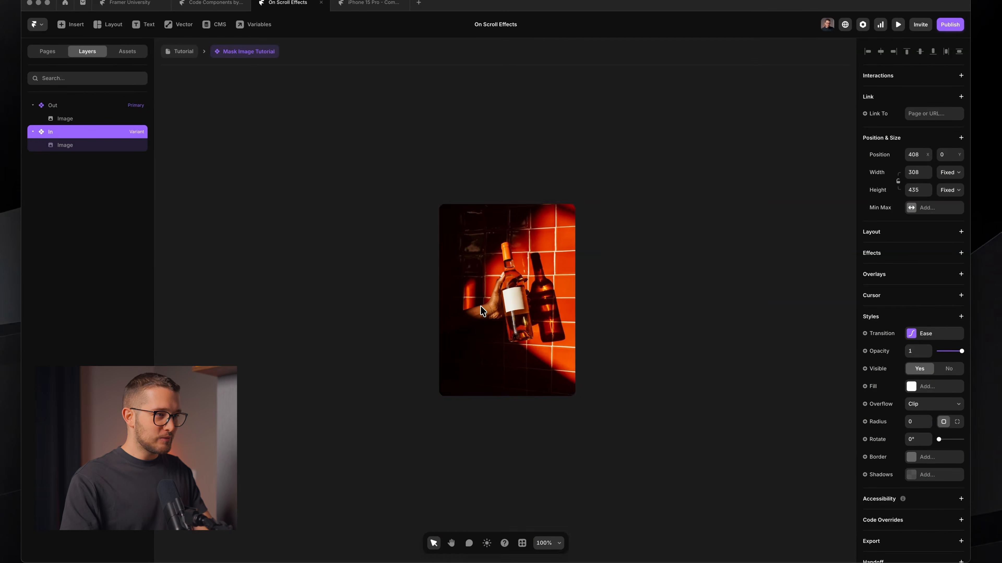
left_click(375, 292, "super")
scroll(374, 292, "left", 2)
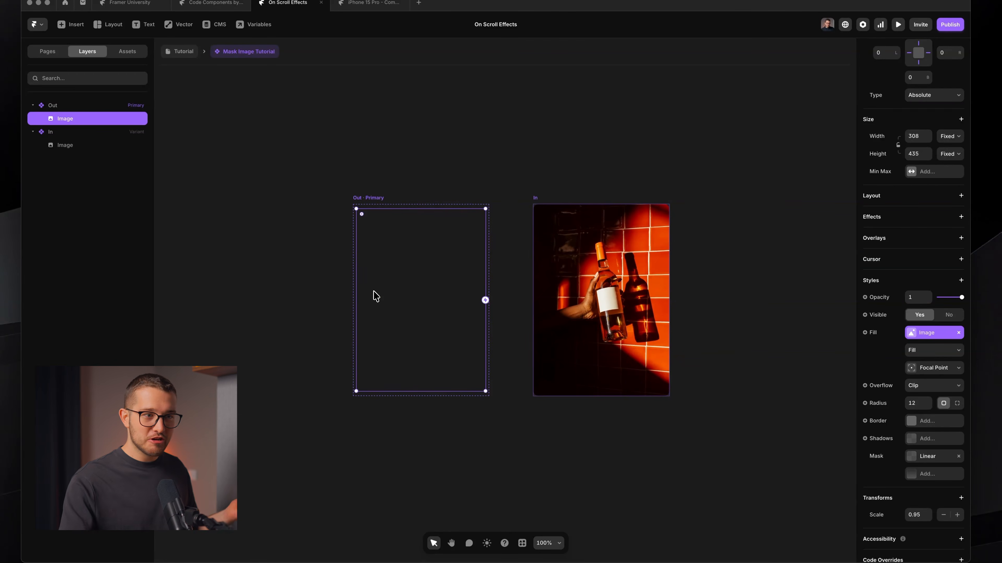
scroll(911, 434, "down", 2)
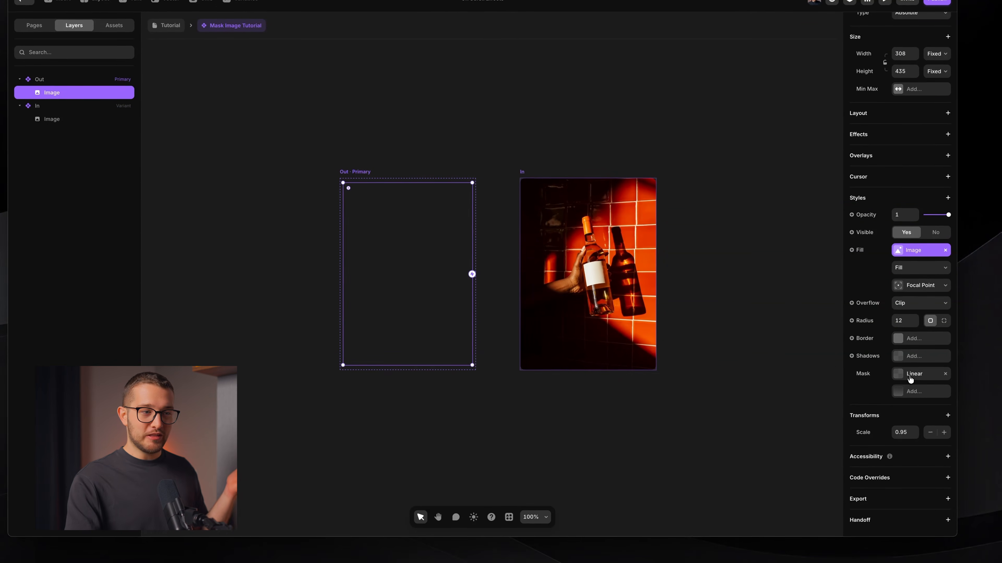
left_click(910, 379)
left_click(910, 380)
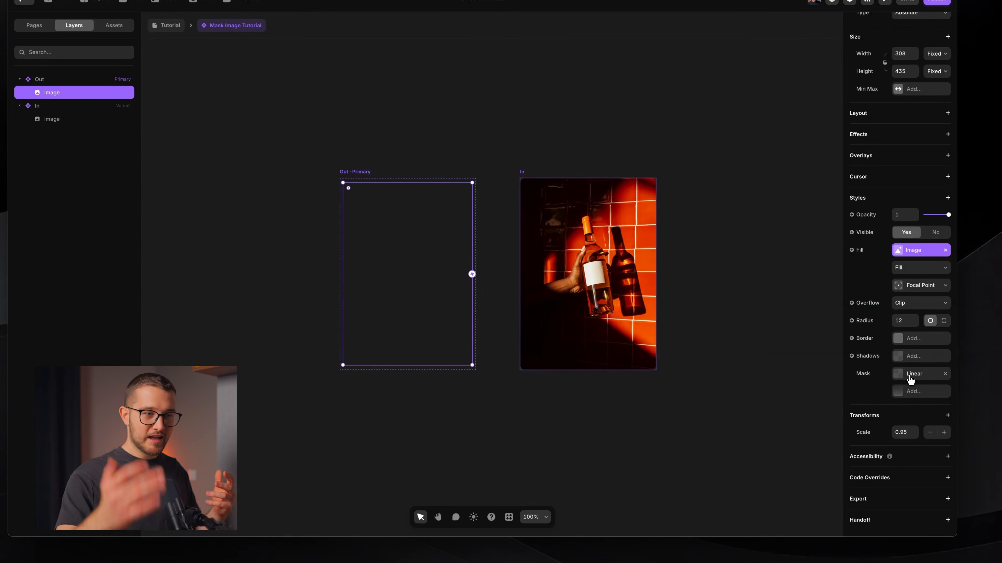
left_click_drag(915, 325, 909, 303)
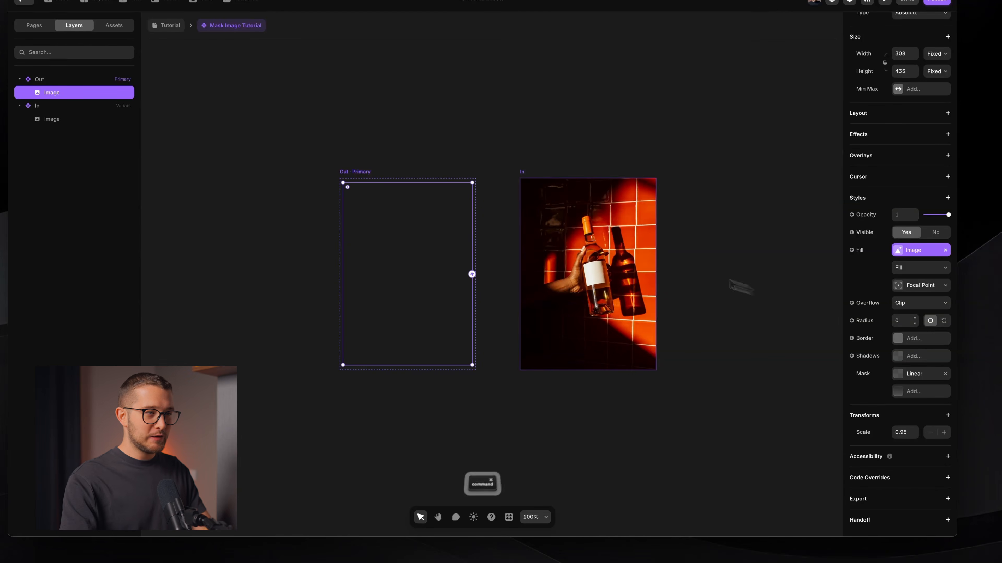
Step: Set the corner radius of the In variant's image to 28
left_click(647, 249)
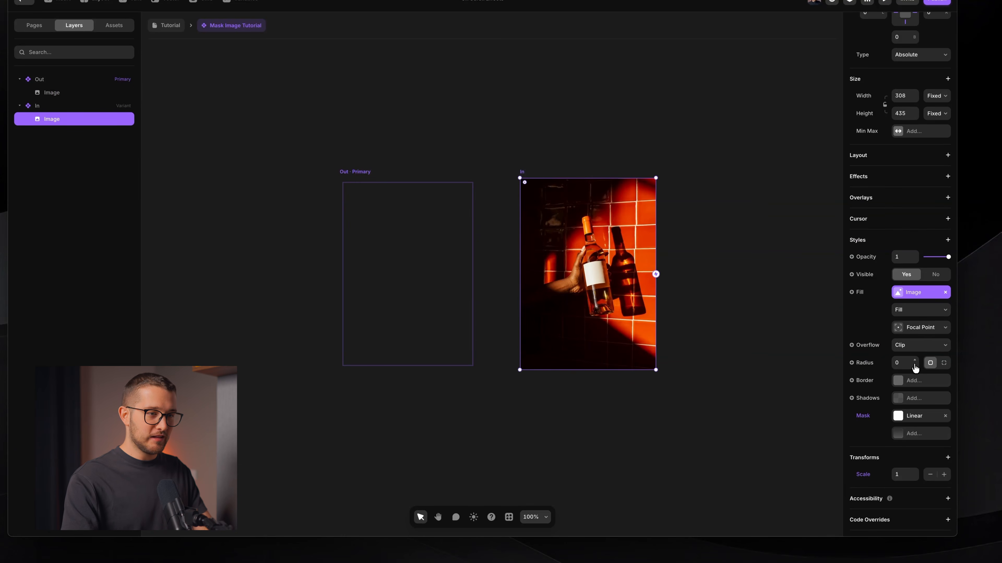
left_click_drag(915, 368, 915, 361)
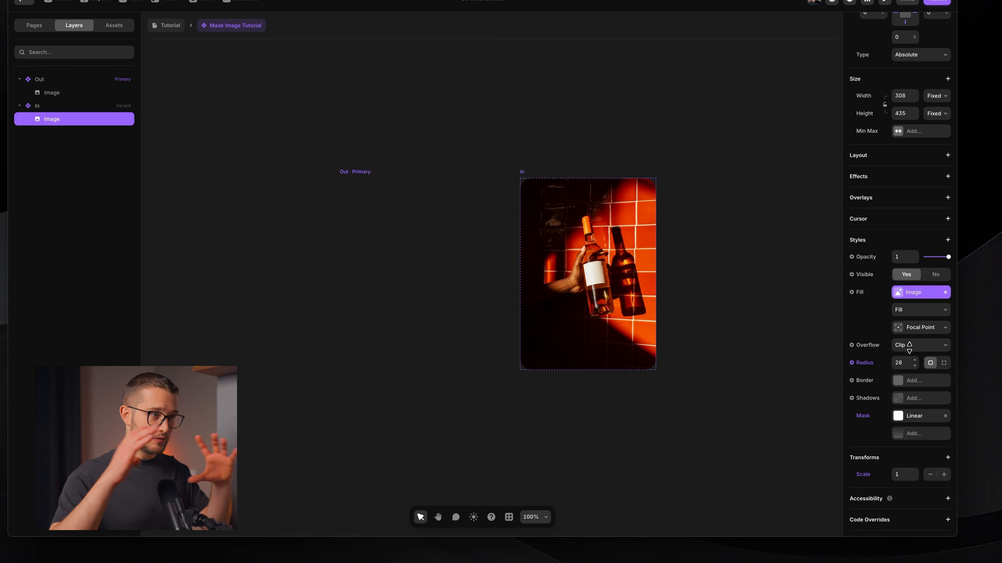
scroll(910, 346, "down", 2)
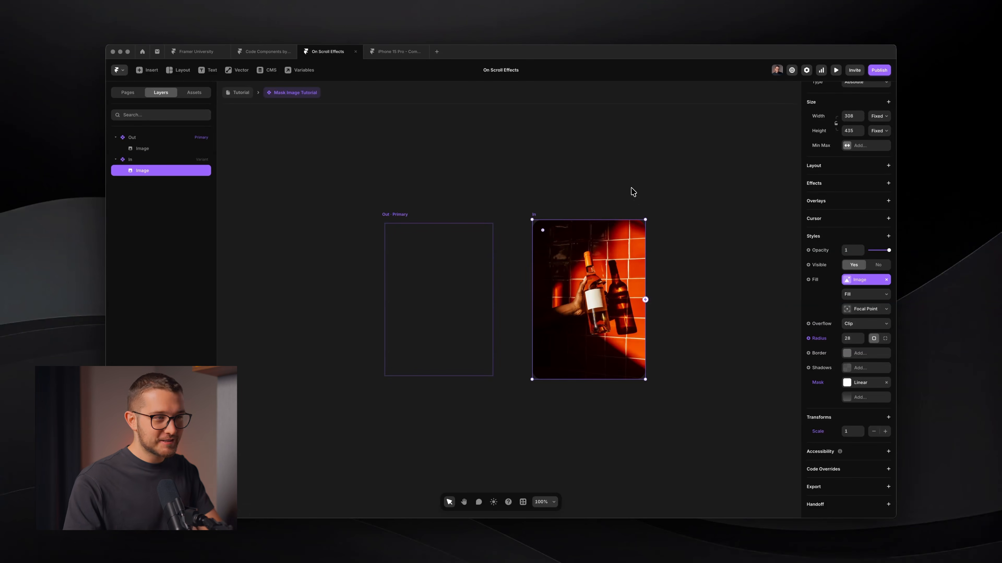
Step: Return to the Tutorial page and preview it, scrolling down and up to check the rounded image reveal
left_click(240, 92)
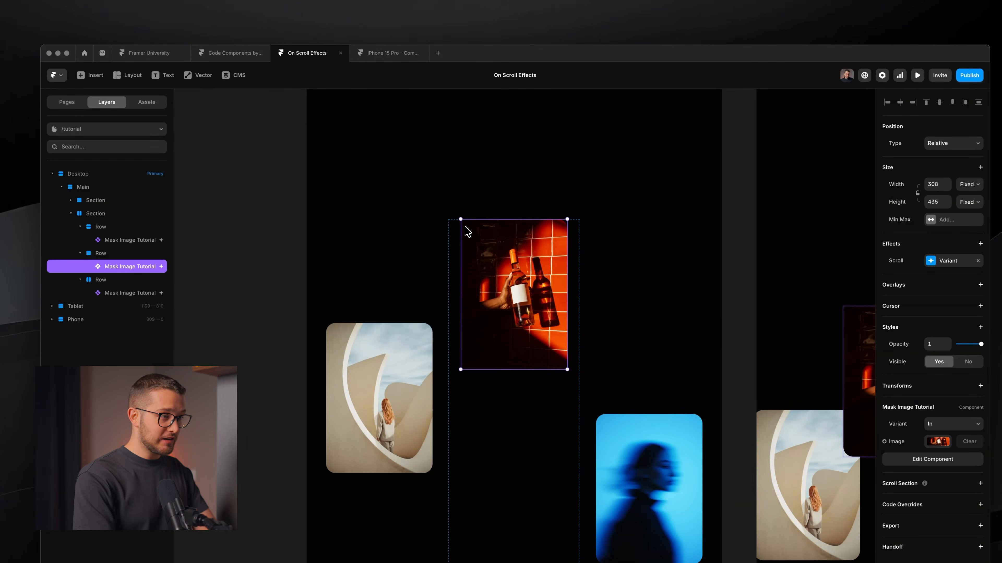
key("super+p")
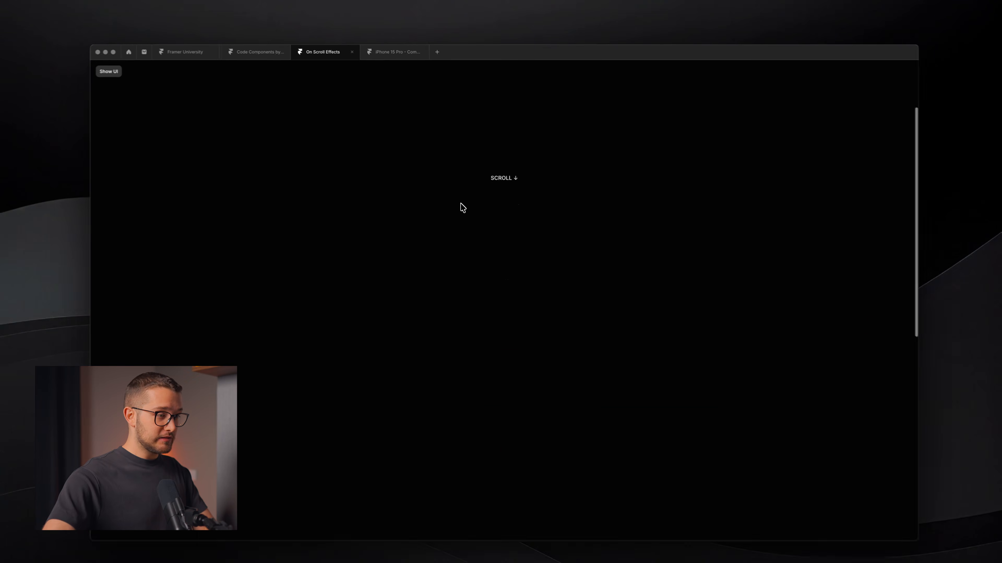
scroll(461, 203, "down", 10)
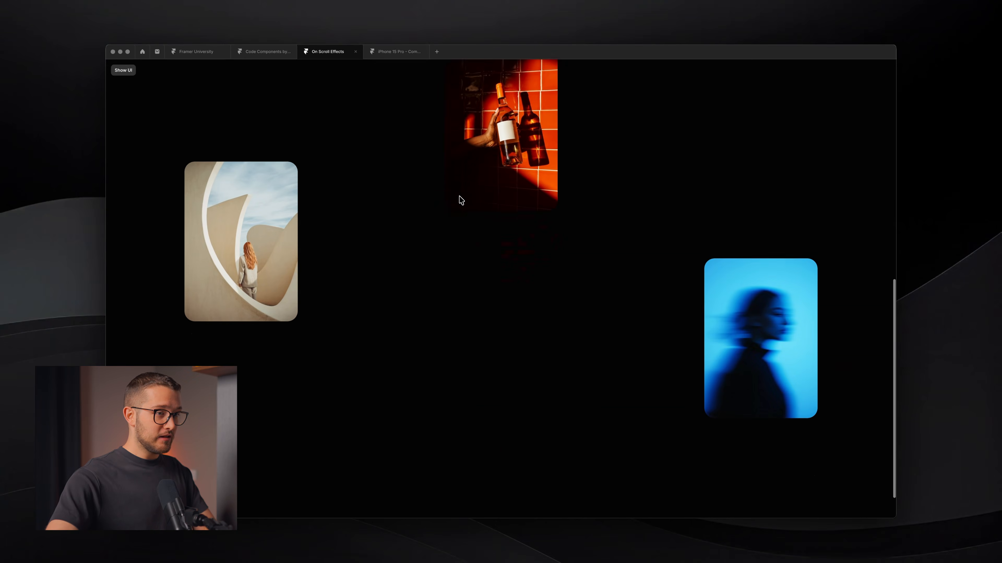
scroll(462, 201, "up", 10)
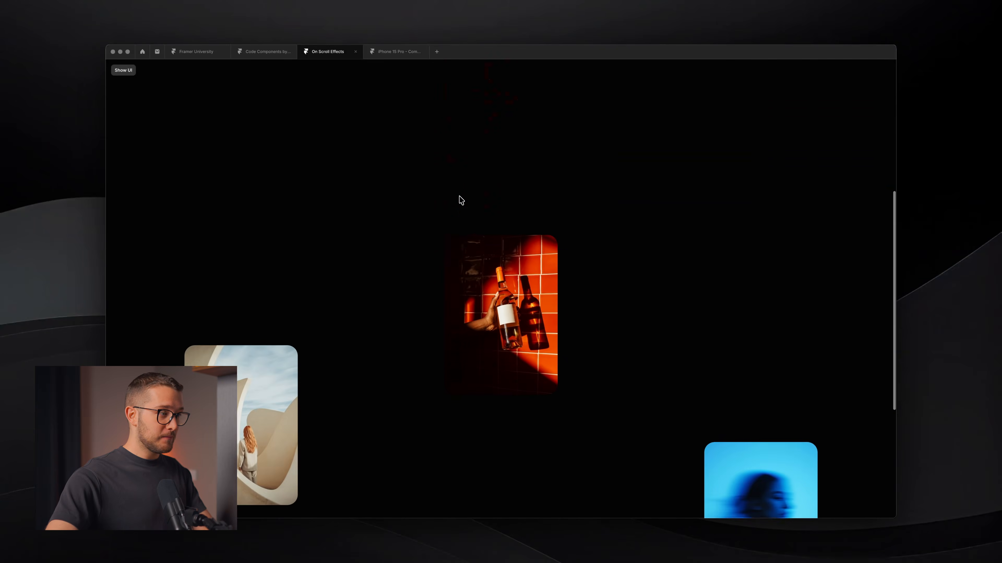
key("super+p")
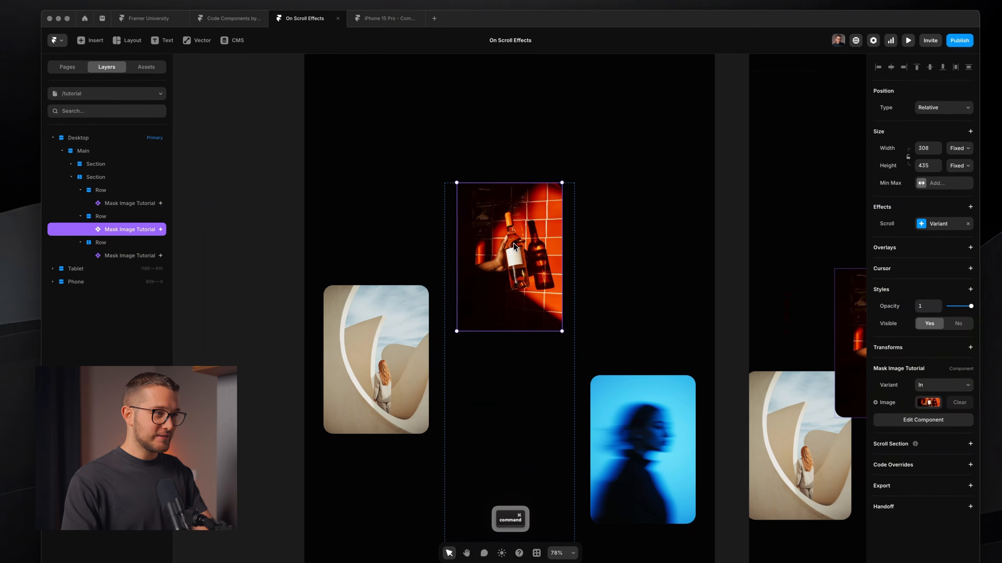
Step: In the Mask Image Tutorial component, keep the Out image's radius at 0 and set the In image's radius to 128
double_click(513, 248)
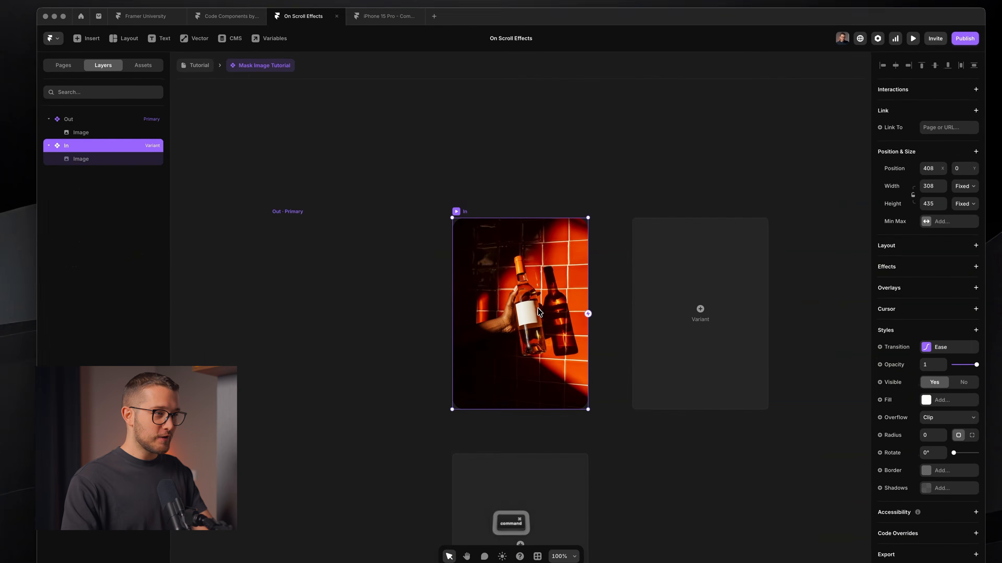
left_click(387, 291)
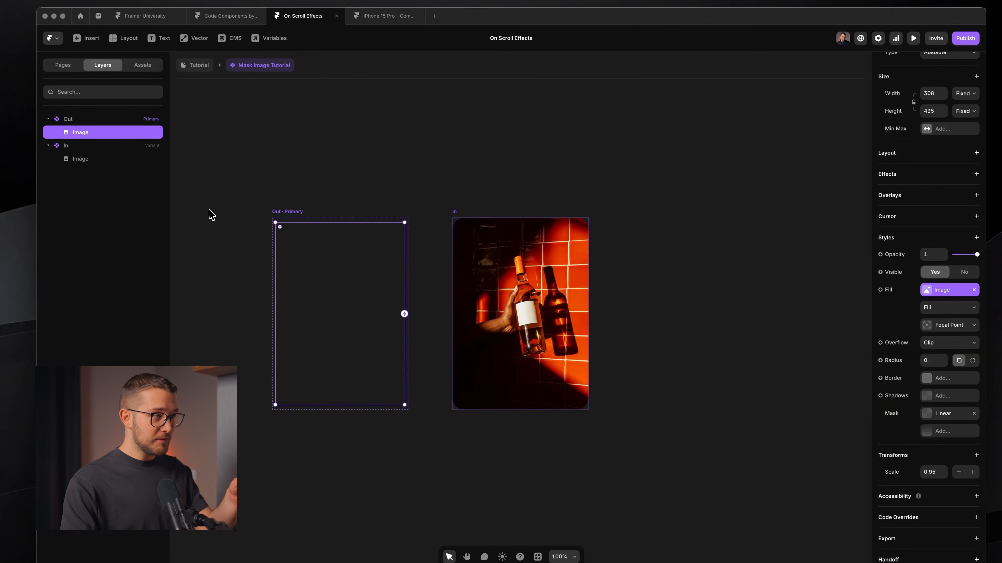
left_click(935, 360)
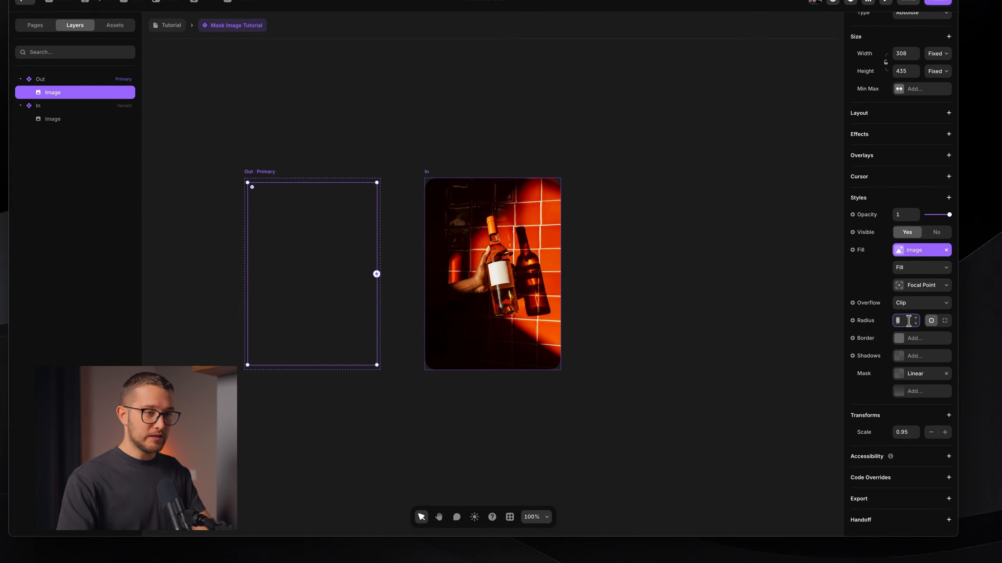
key("Return")
left_click(431, 243)
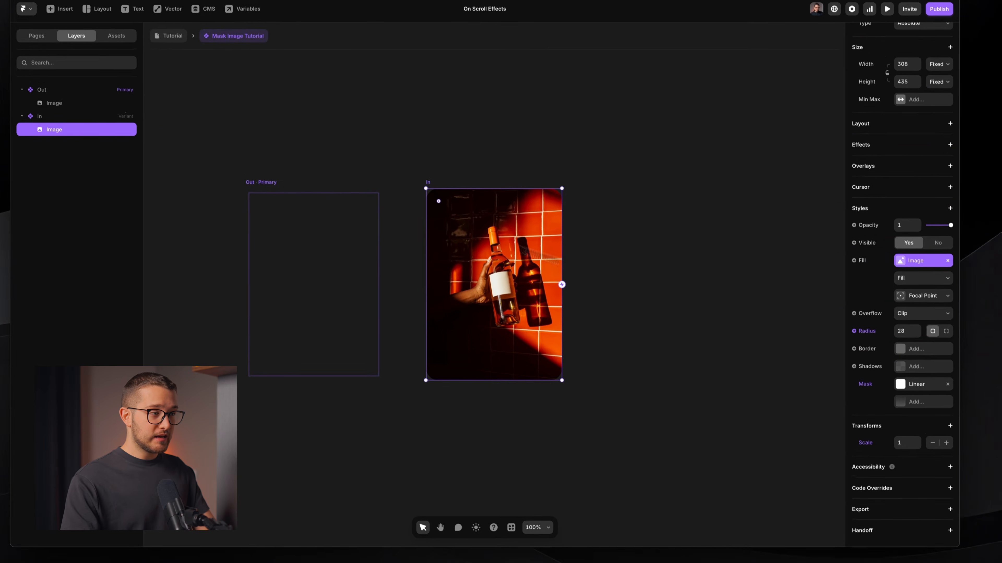
left_click_drag(922, 352, 922, 304)
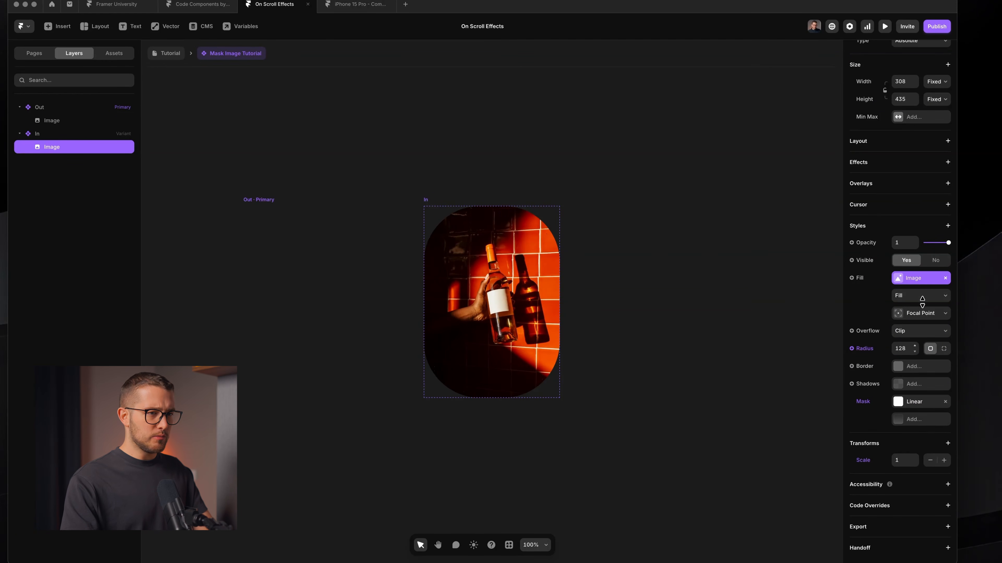
left_click(709, 284)
Step: Go back to the Tutorial page and preview it, scrolling repeatedly to check how mask and corner radius animate on all three images
left_click(172, 56)
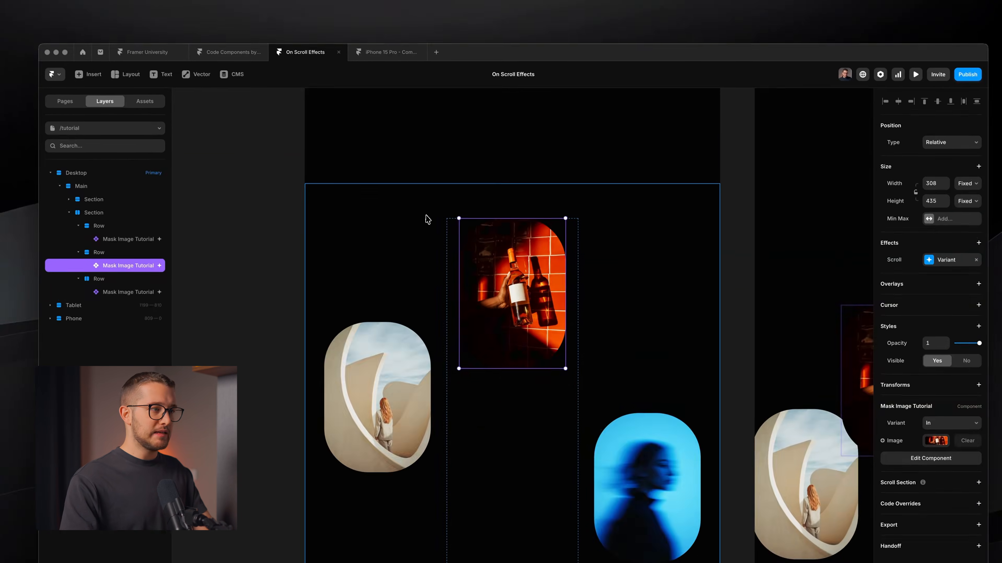
left_click(427, 216)
key("super+p")
scroll(449, 219, "down", 8)
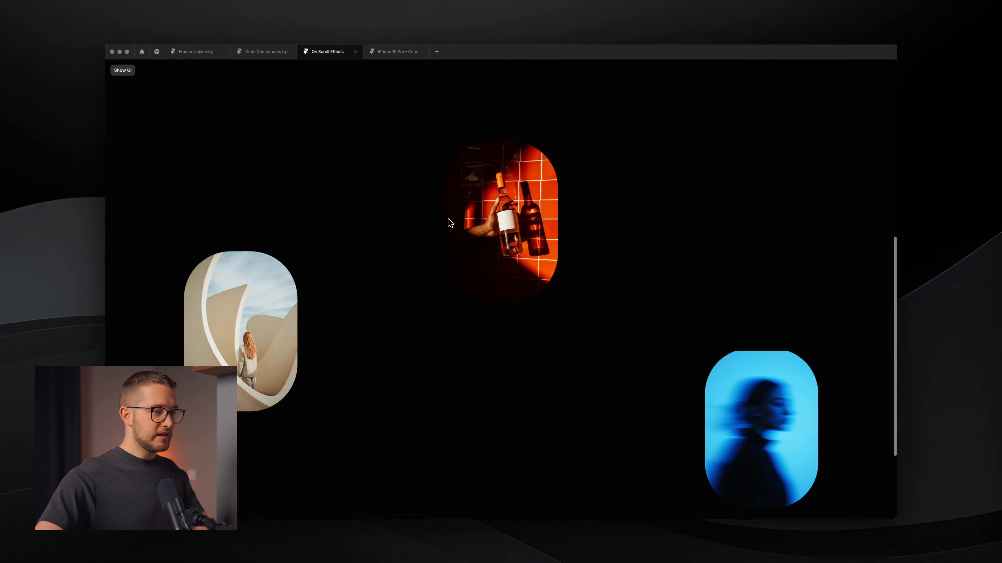
scroll(450, 223, "down", 10)
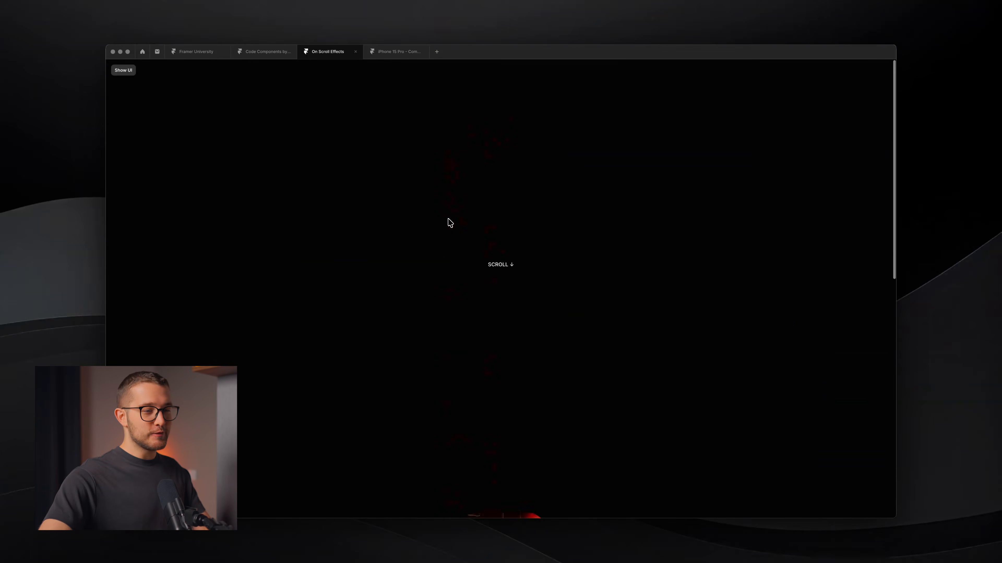
scroll(450, 224, "up", 15)
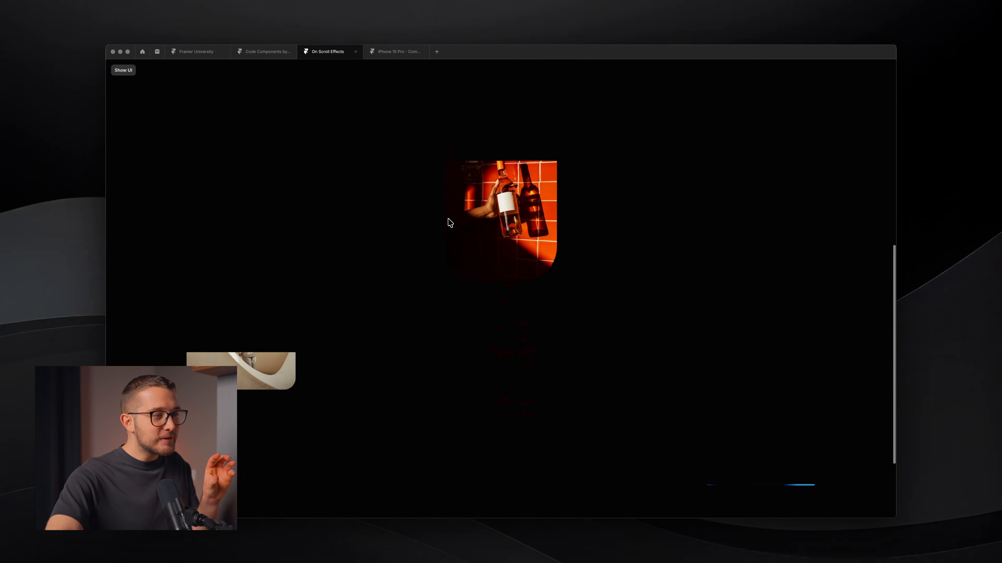
scroll(450, 224, "down", 1)
scroll(450, 224, "up", 10)
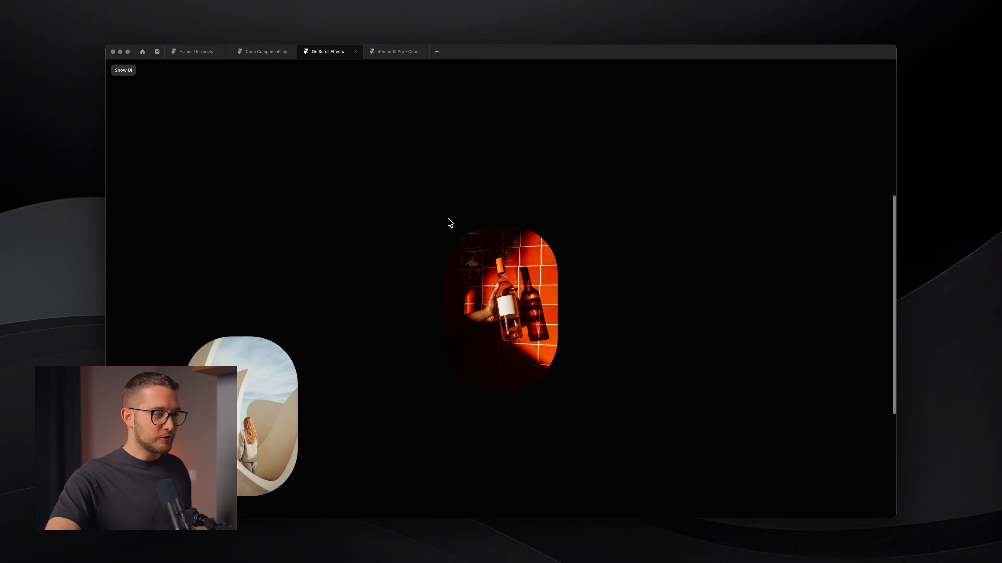
scroll(450, 223, "up", 5)
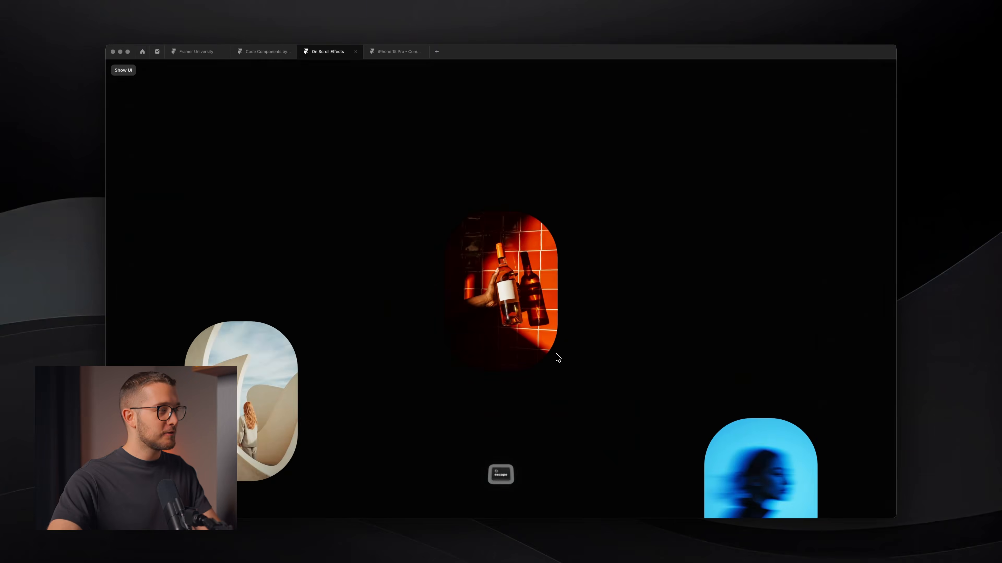
key("Escape")
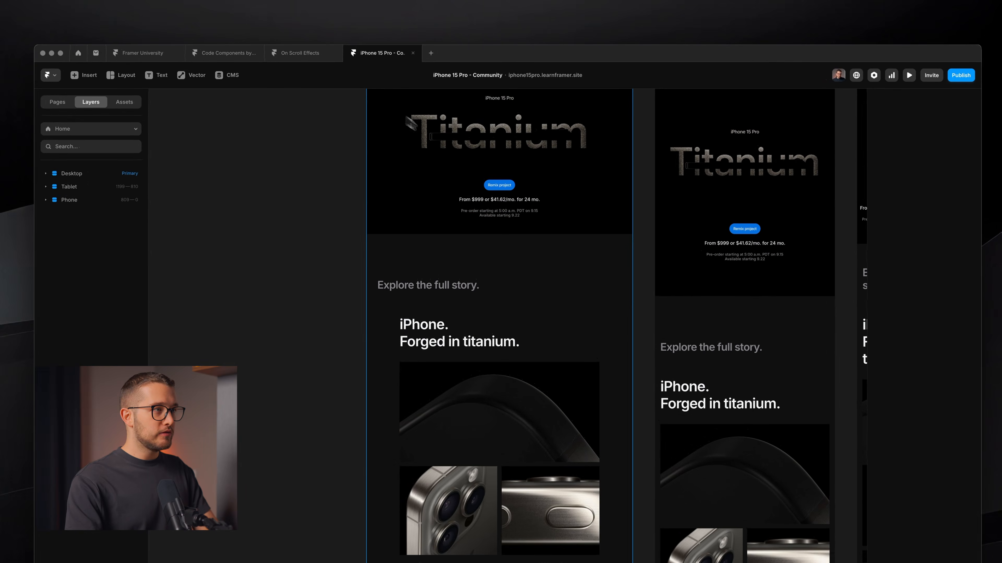
scroll(441, 242, "up", 5)
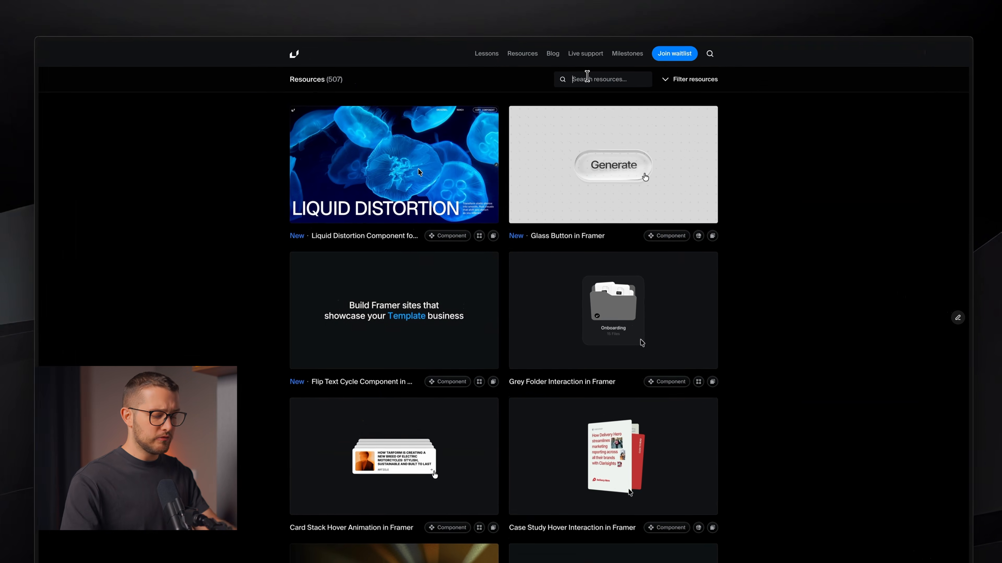
Step: Search the resource library for "iphone" and switch to the iPhone 15 Pro project in Framer
type("iphone")
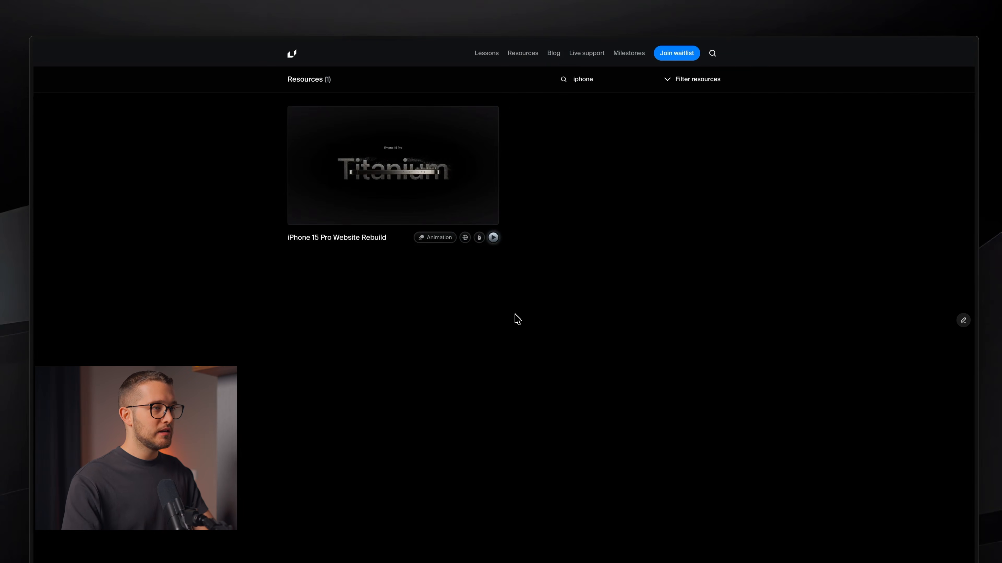
key("super+Tab")
scroll(485, 330, "up", 3)
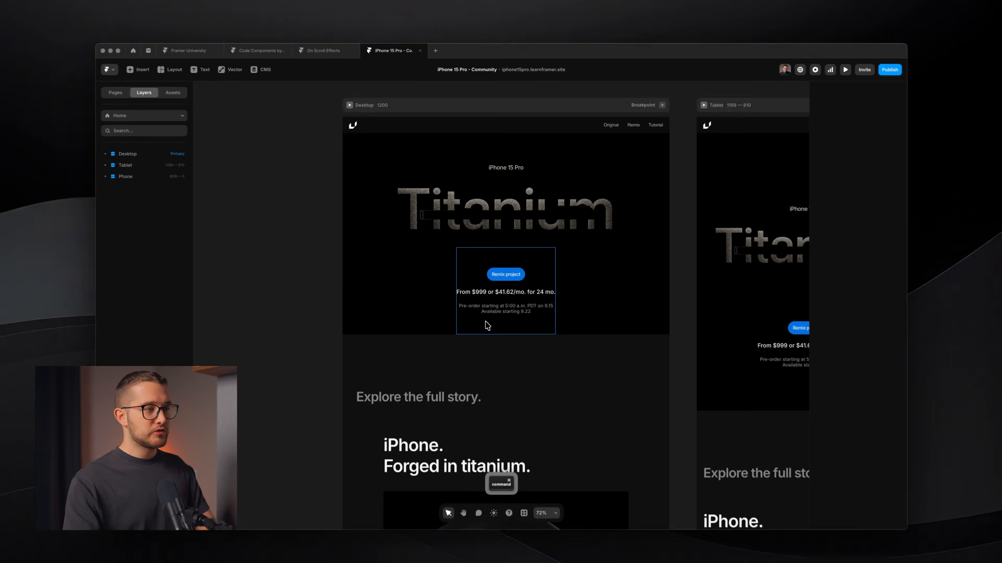
Step: Preview the iPhone 15 Pro page fullscreen and examine the large video below the "Forged in titanium" heading
scroll(488, 348, "down", 5)
key("super+p")
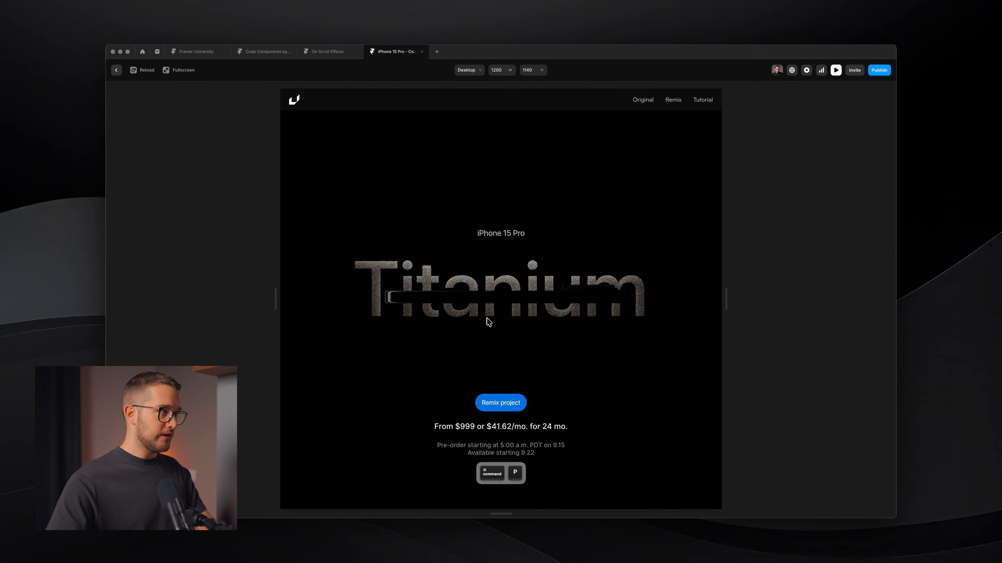
left_click(173, 70)
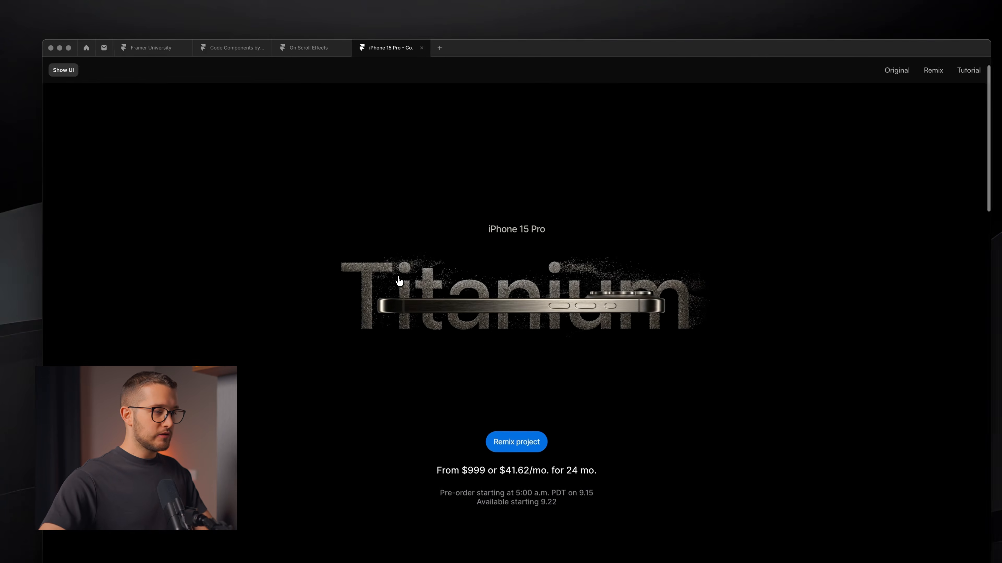
scroll(399, 281, "down", 4)
scroll(399, 281, "down", 5)
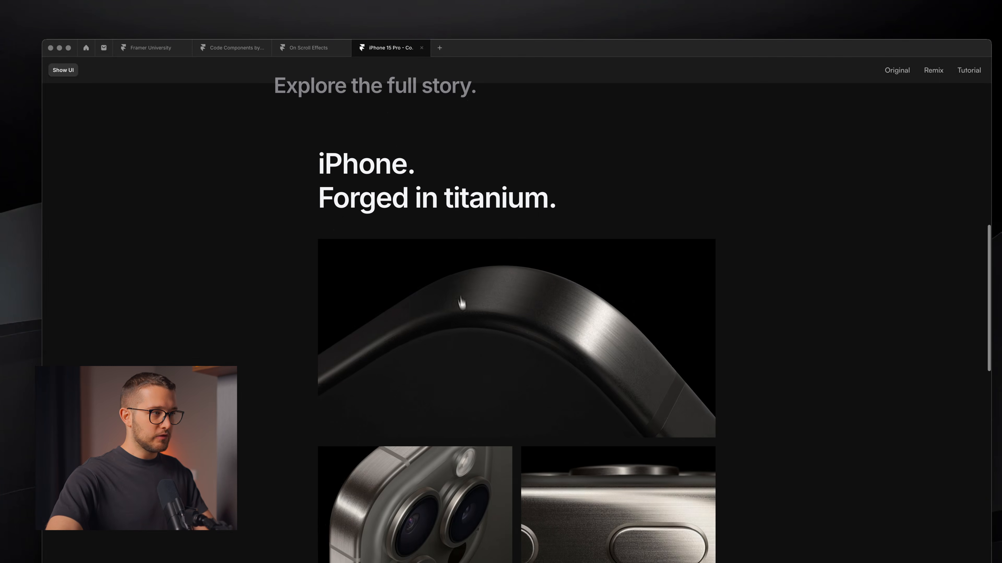
key("super+shift+4")
left_click_drag(301, 198, 715, 428)
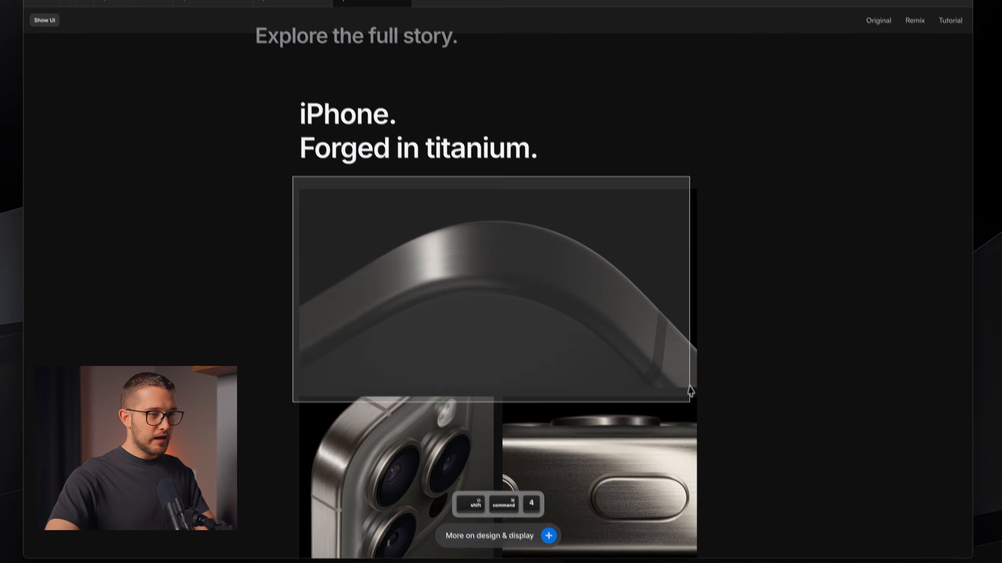
left_click_drag(695, 381, 694, 377)
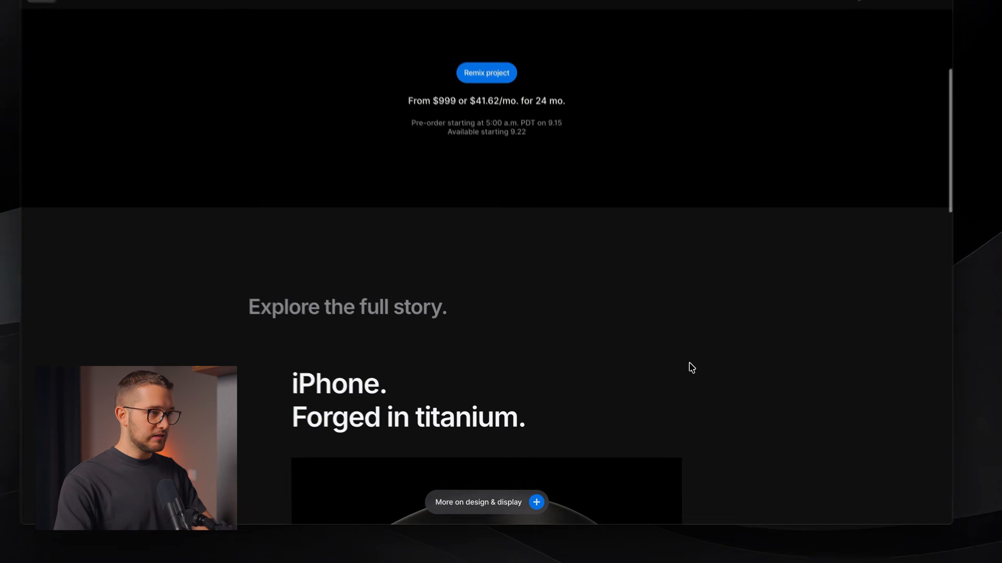
Step: Reload the preview and go down to the titanium video to check when it starts playing
key("super+r")
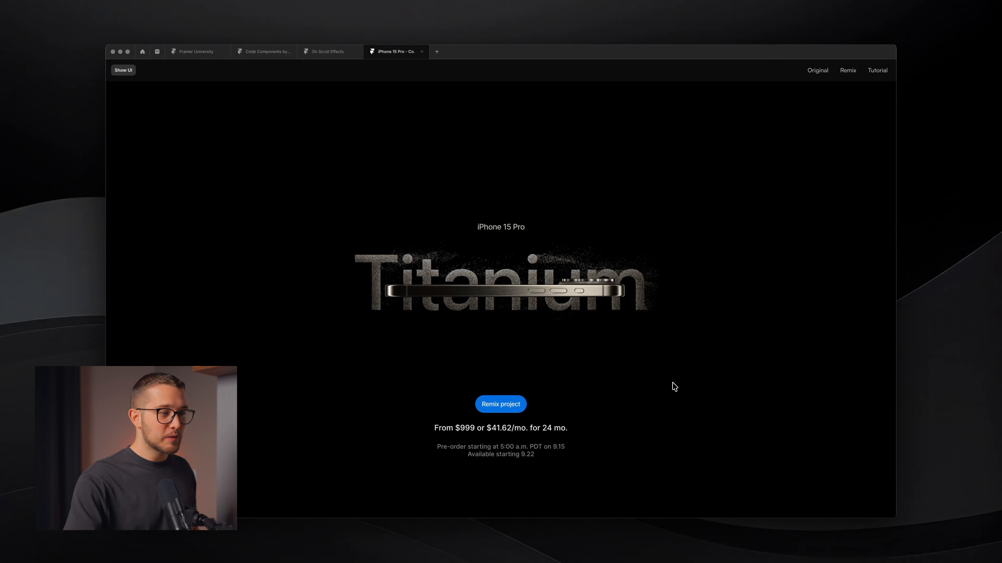
scroll(674, 387, "down", 5)
scroll(672, 385, "down", 5)
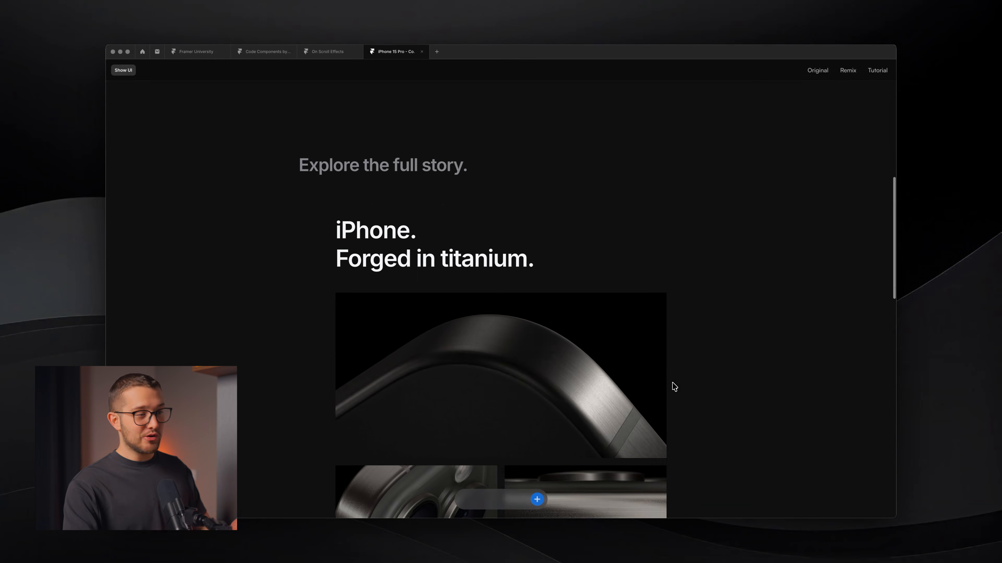
scroll(479, 375, "down", 1)
scroll(480, 375, "down", 1)
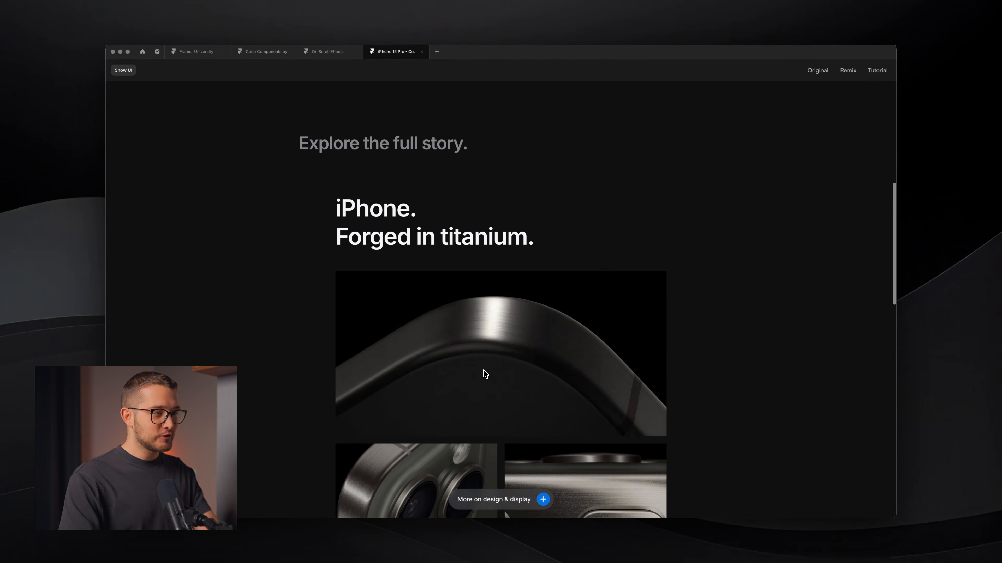
Step: Leave the preview, select the Product Video layer in the Desktop grid, and widen the layer list to read its names
key("super+p")
scroll(485, 371, "down", 1)
left_click(507, 330, "super")
scroll(508, 336, "up", 5)
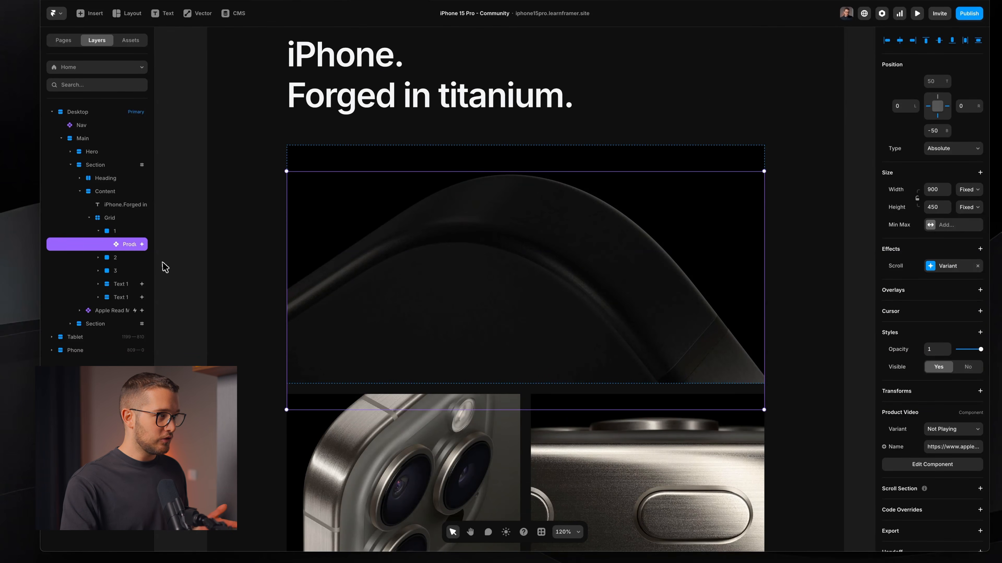
left_click_drag(153, 261, 216, 259)
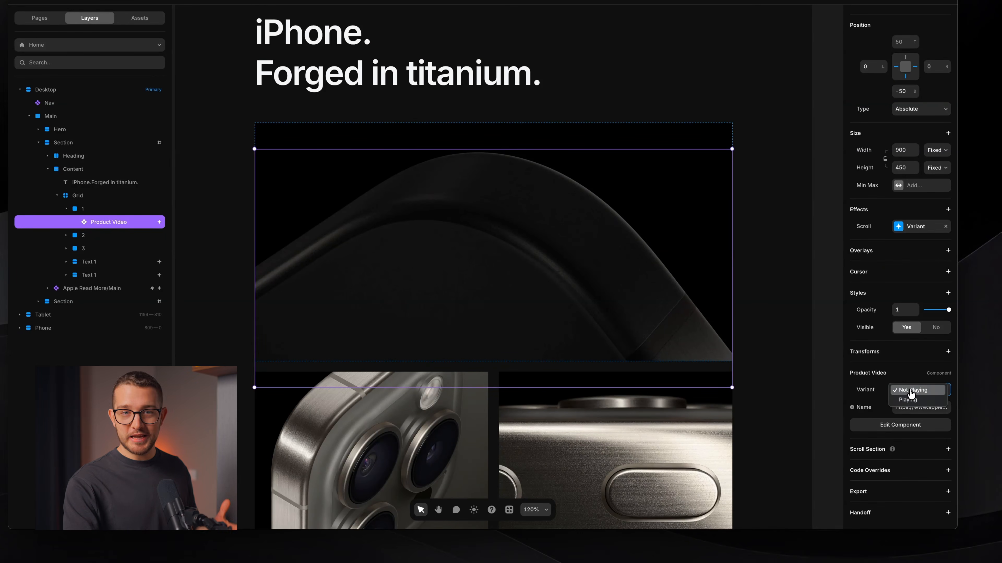
Step: Open the Product Video component and inspect the Playing setting of the video in the Not Playing variant
double_click(503, 306)
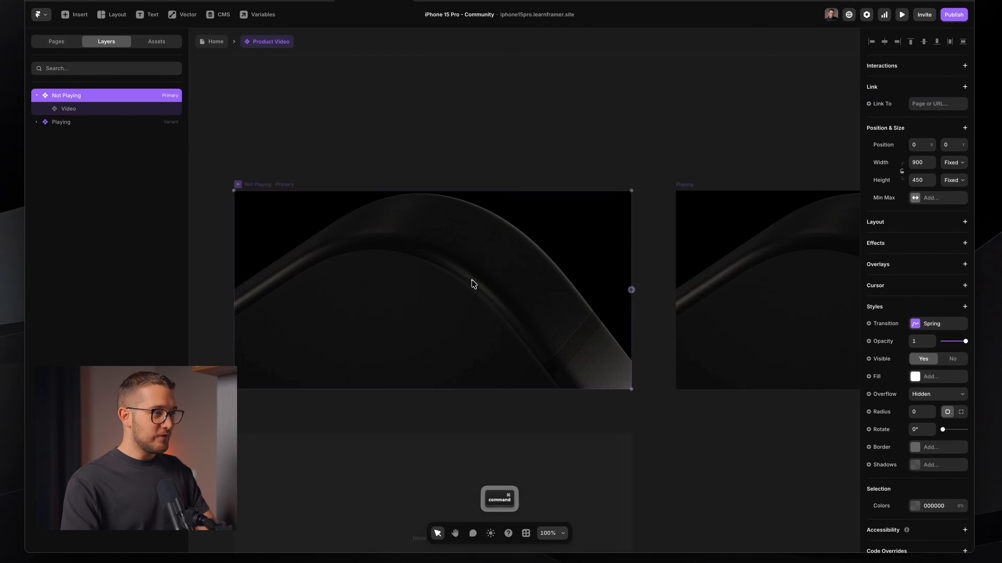
left_click(471, 280)
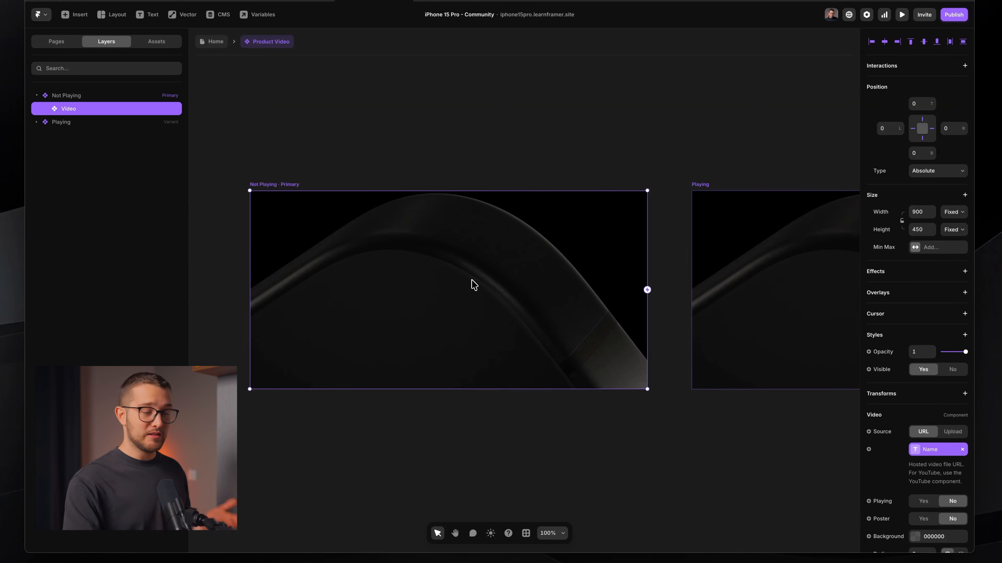
scroll(897, 395, "down", 4)
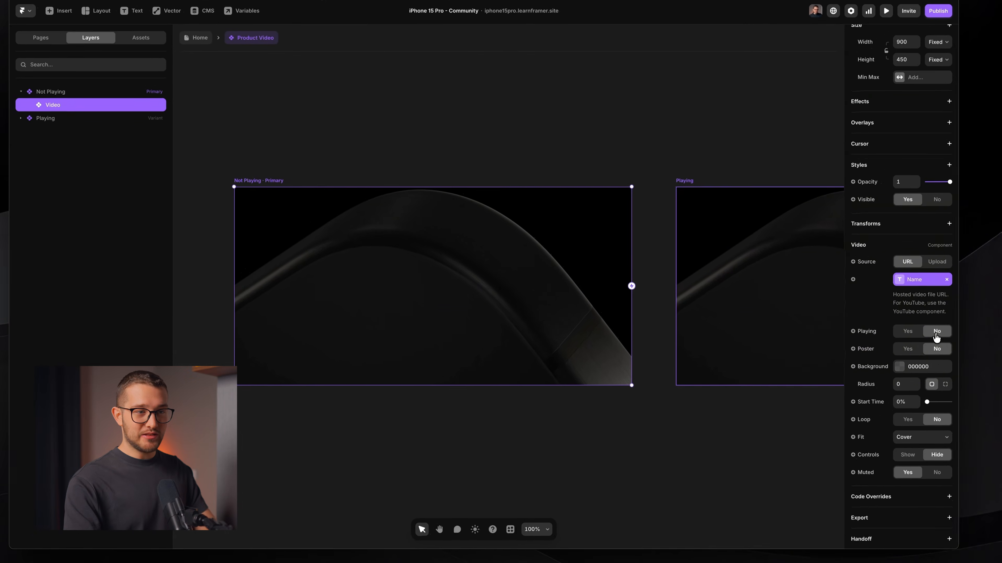
Step: Inspect the video settings in the Playing variant and compare its Playing option with the primary variant
left_click(699, 187)
left_click(717, 247, "super")
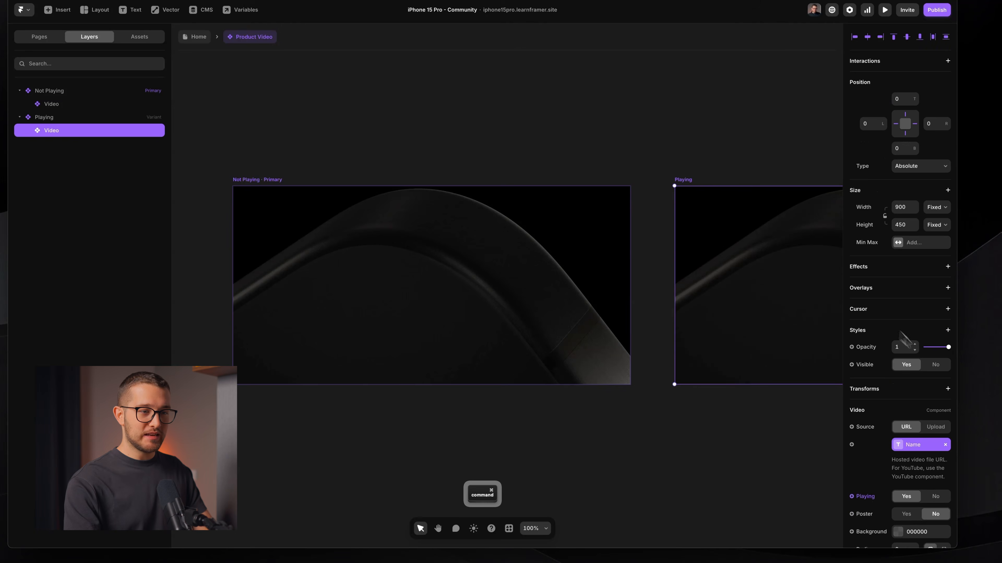
scroll(921, 441, "down", 5)
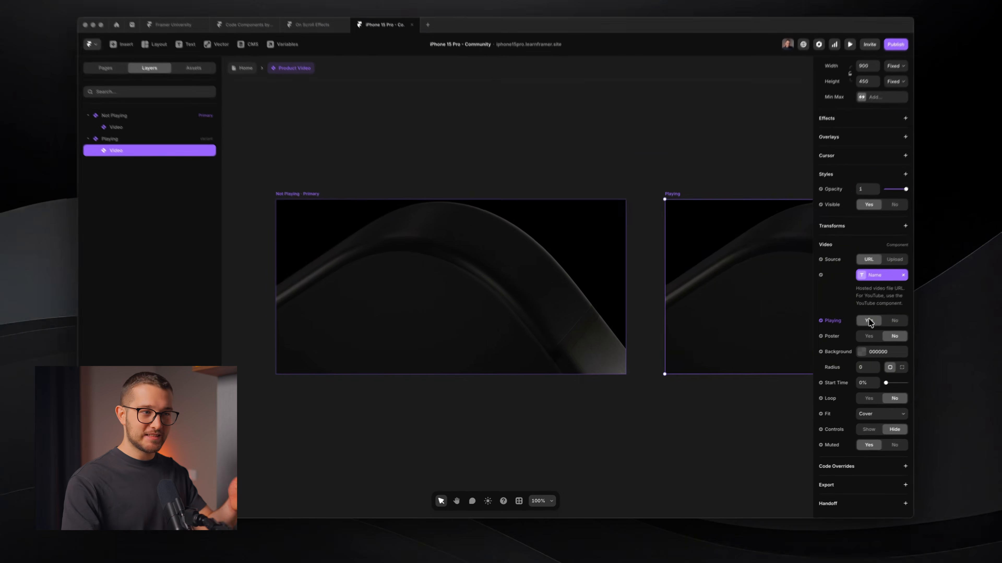
scroll(655, 322, "right", 5)
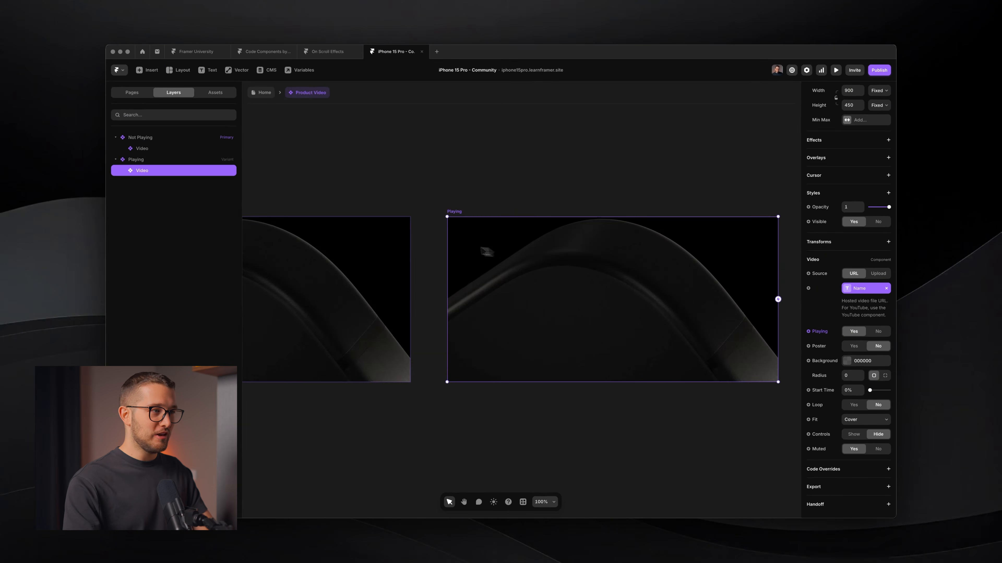
left_click(423, 456)
scroll(429, 445, "left", 6)
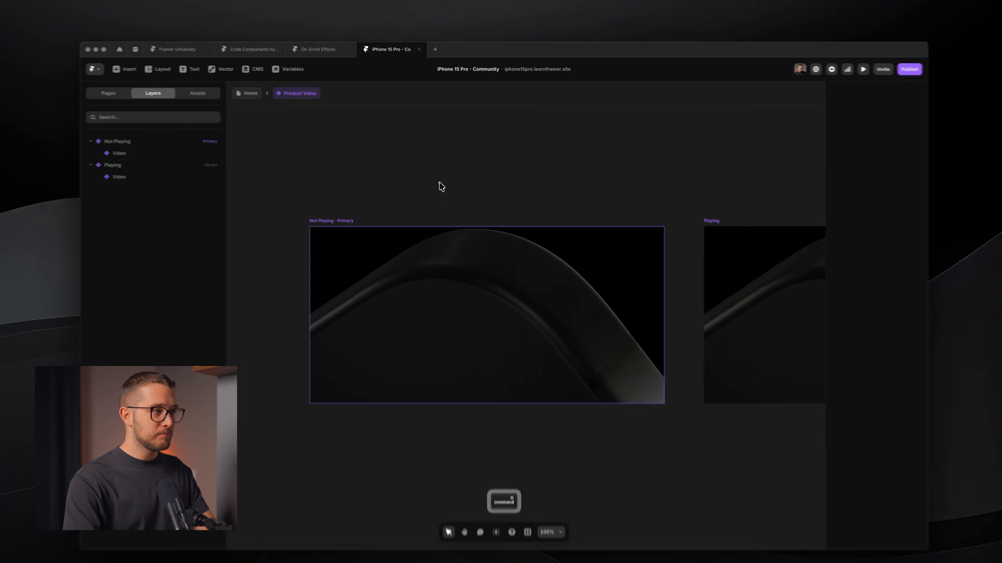
Step: Return to the Home page and examine the Product Video's Scroll Variant trigger and its From and To variants
left_click(262, 92)
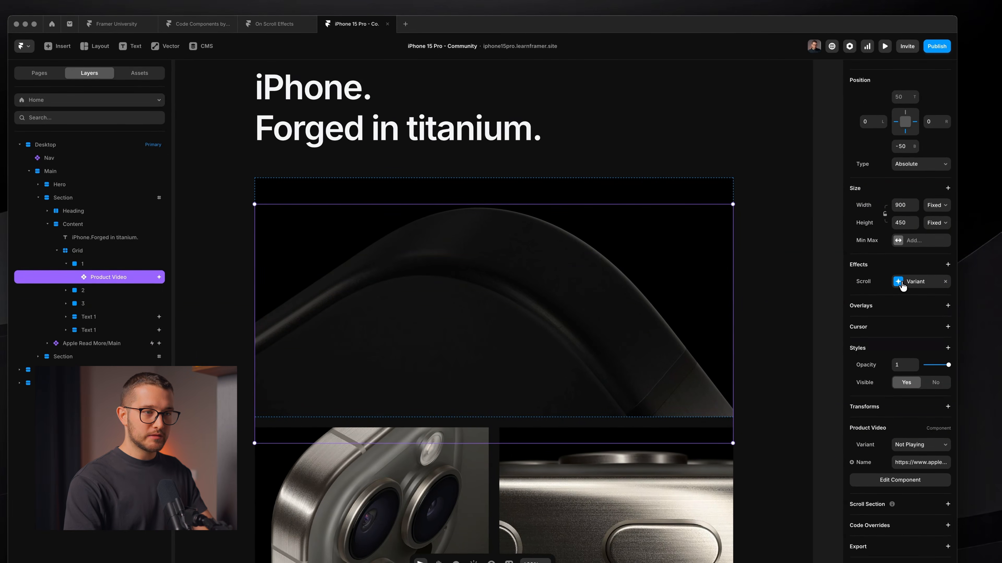
left_click_drag(758, 282, 762, 204)
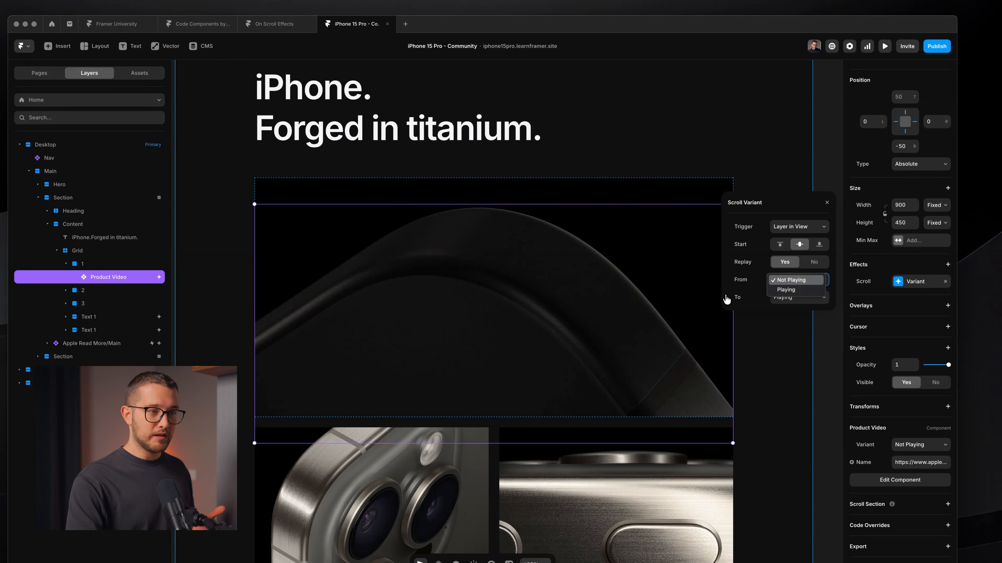
left_click(798, 168)
Step: Preview the page again, examine the scroll-triggered video and the two tiles below it, and return to the canvas
key("super+p")
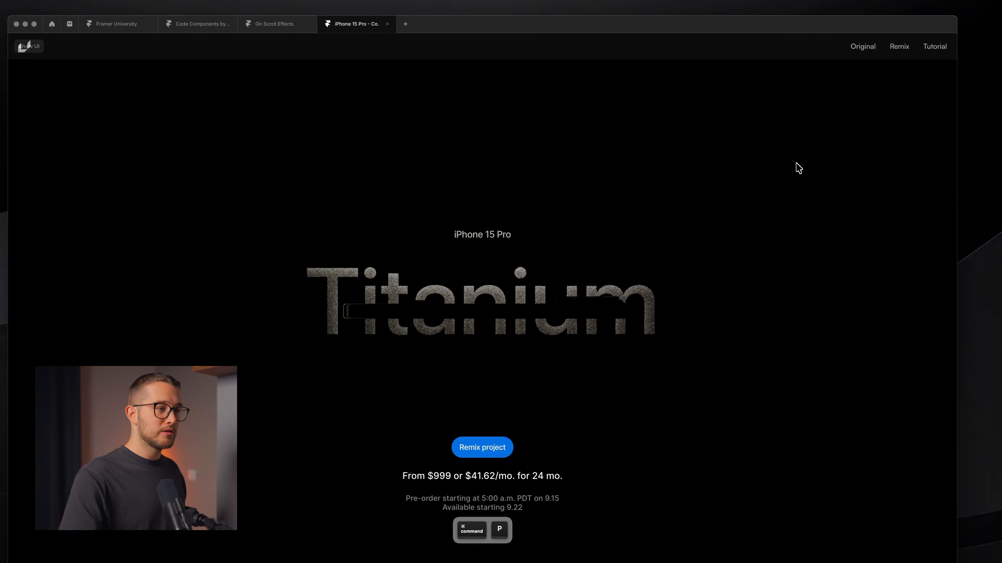
scroll(548, 328, "down", 15)
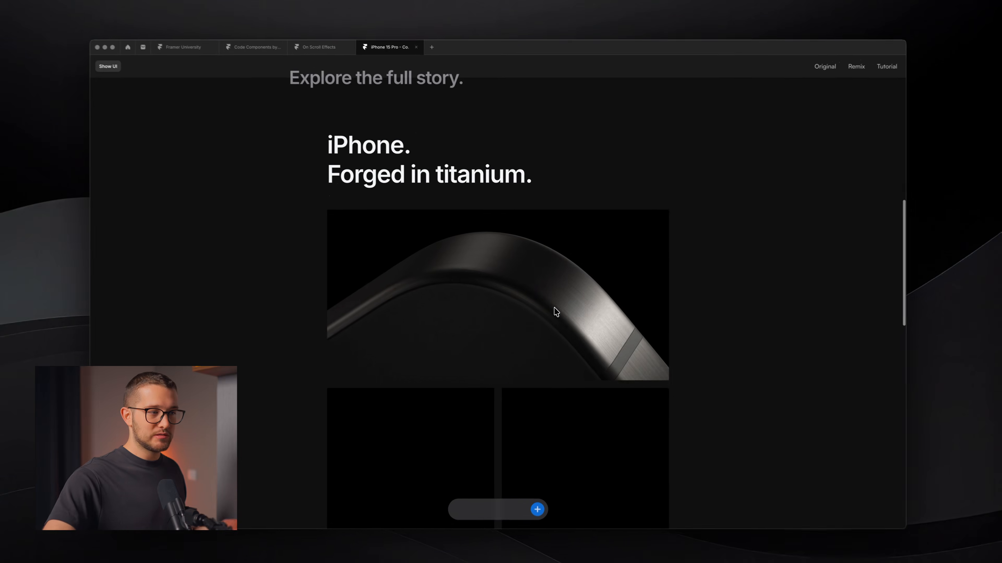
scroll(532, 256, "down", 3)
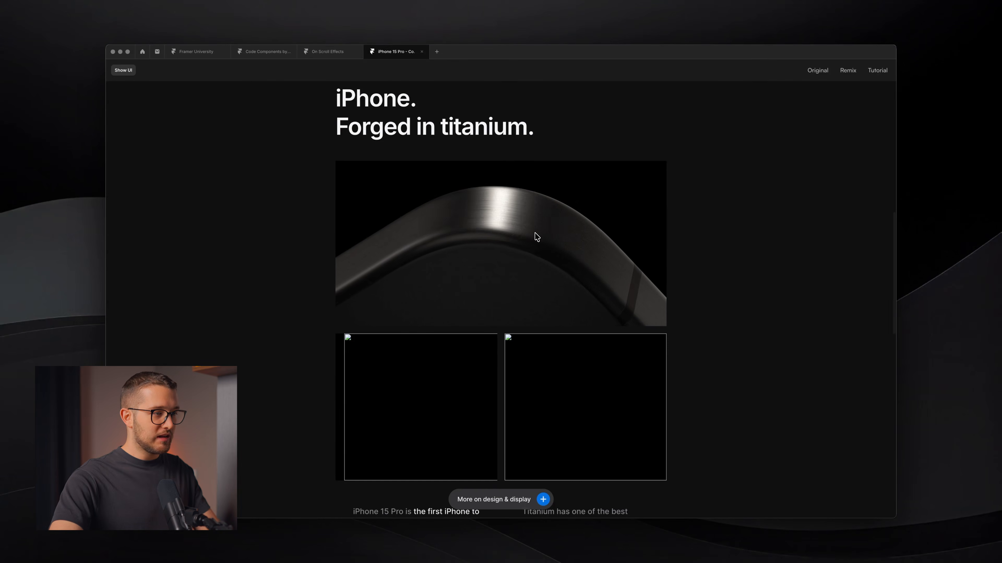
key("shift+super+4")
scroll(530, 356, "down", 4)
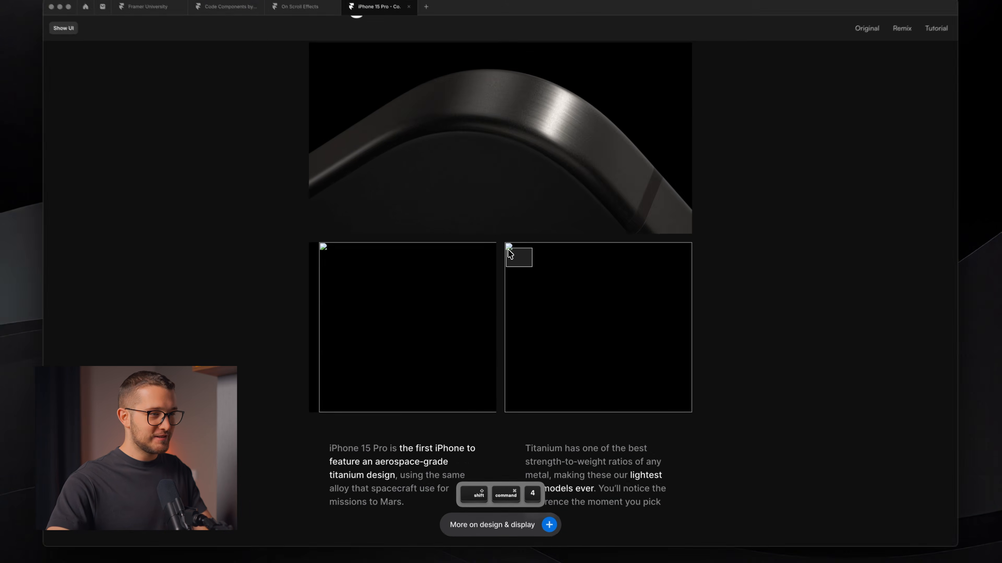
left_click_drag(507, 249, 688, 410)
key("Escape")
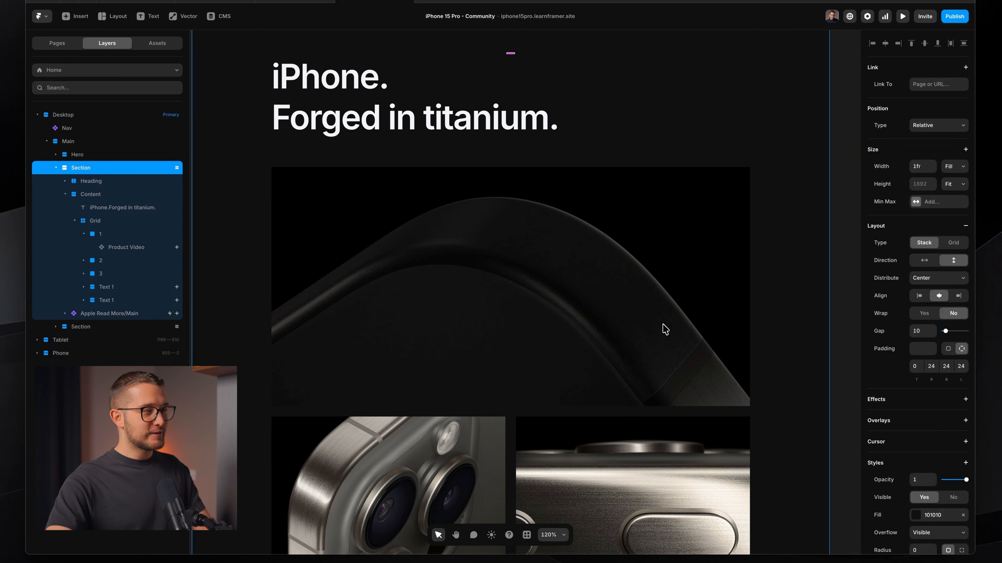
scroll(666, 329, "up", 6)
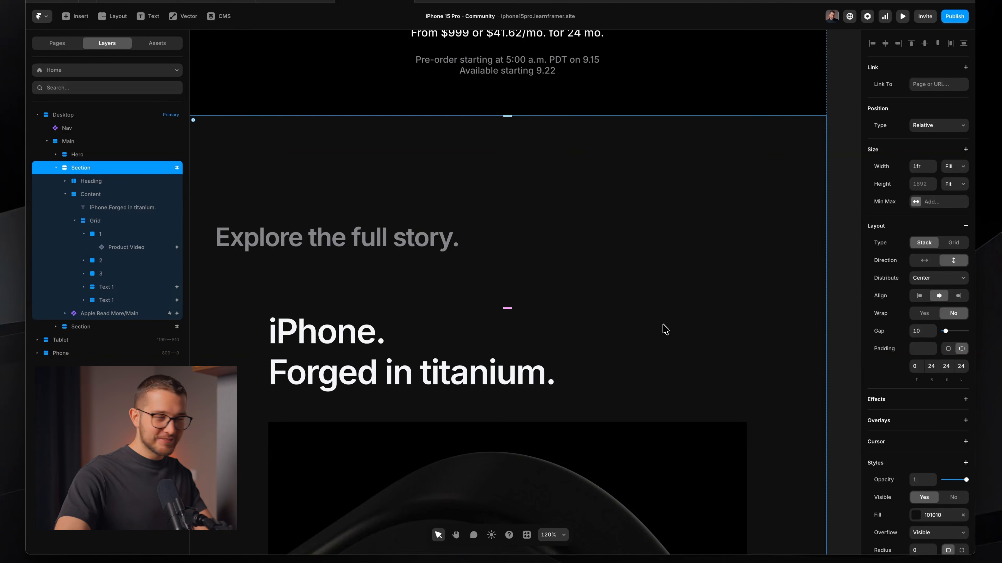